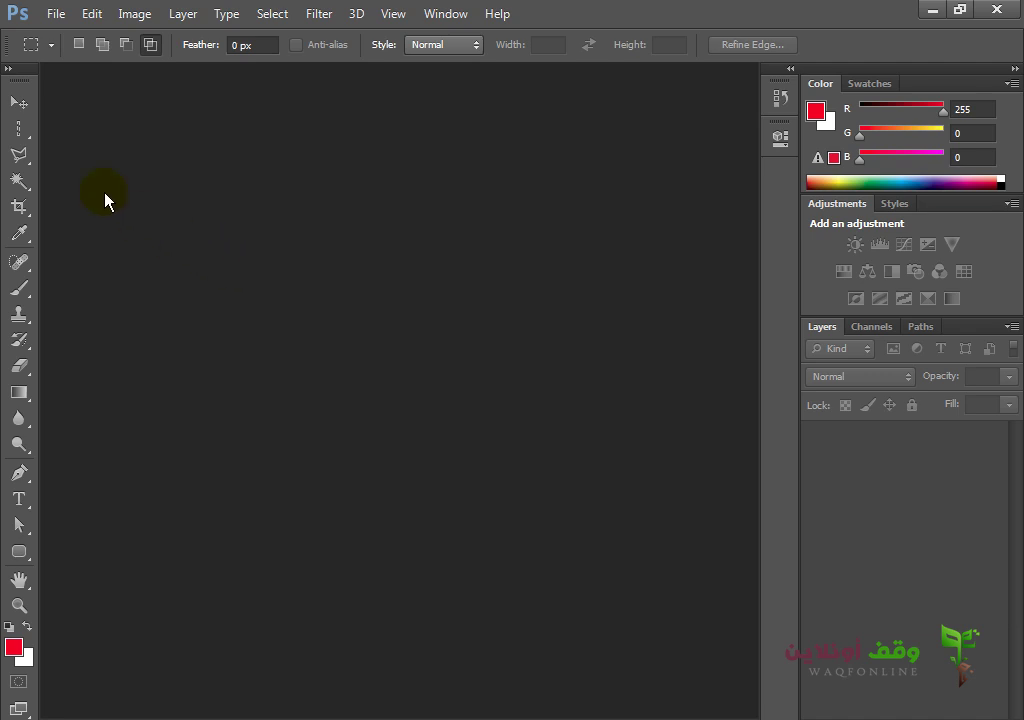
# Switch to the Move tool, then back to the Rectangular Marquee and its shape options
pyautogui.click(20, 103)
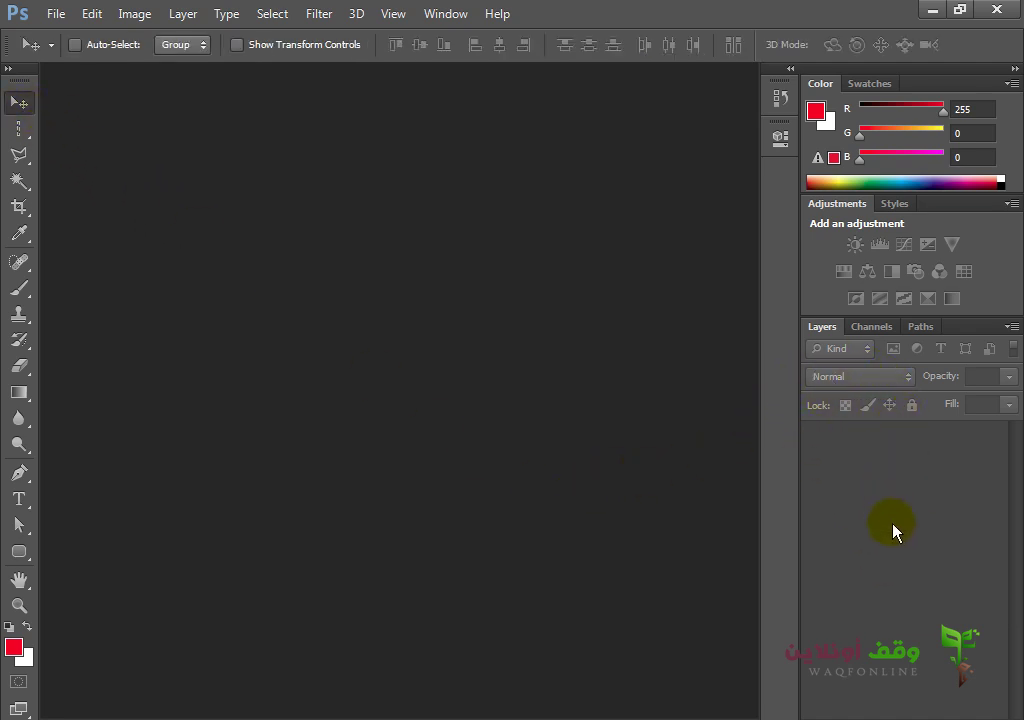
pyautogui.click(20, 128)
pyautogui.click(72, 126)
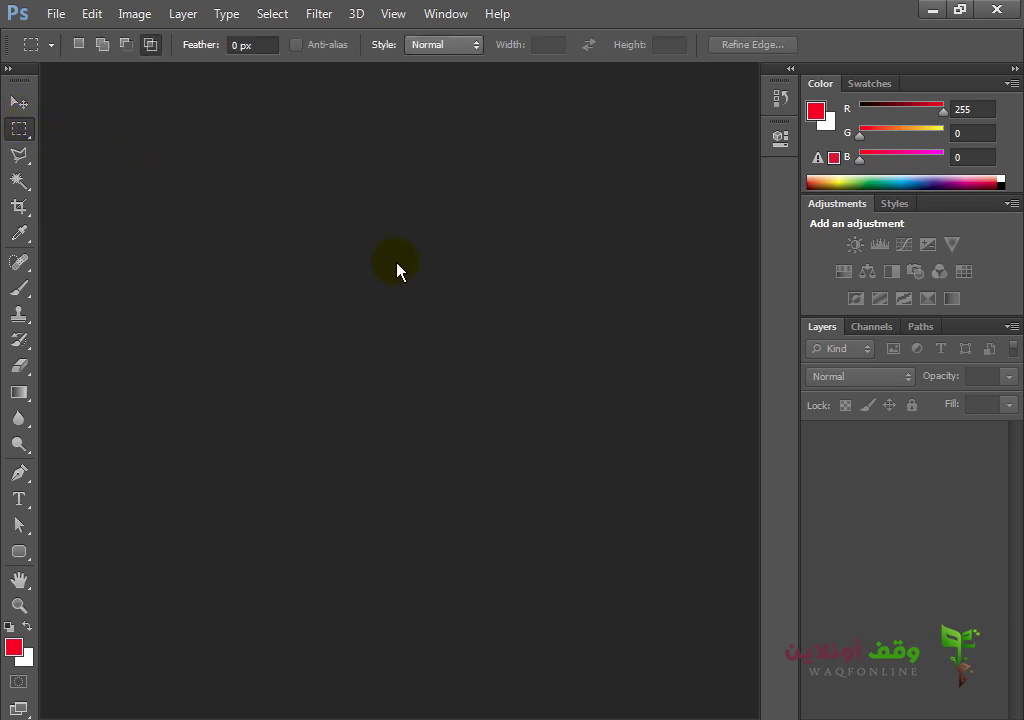
pyautogui.click(24, 130)
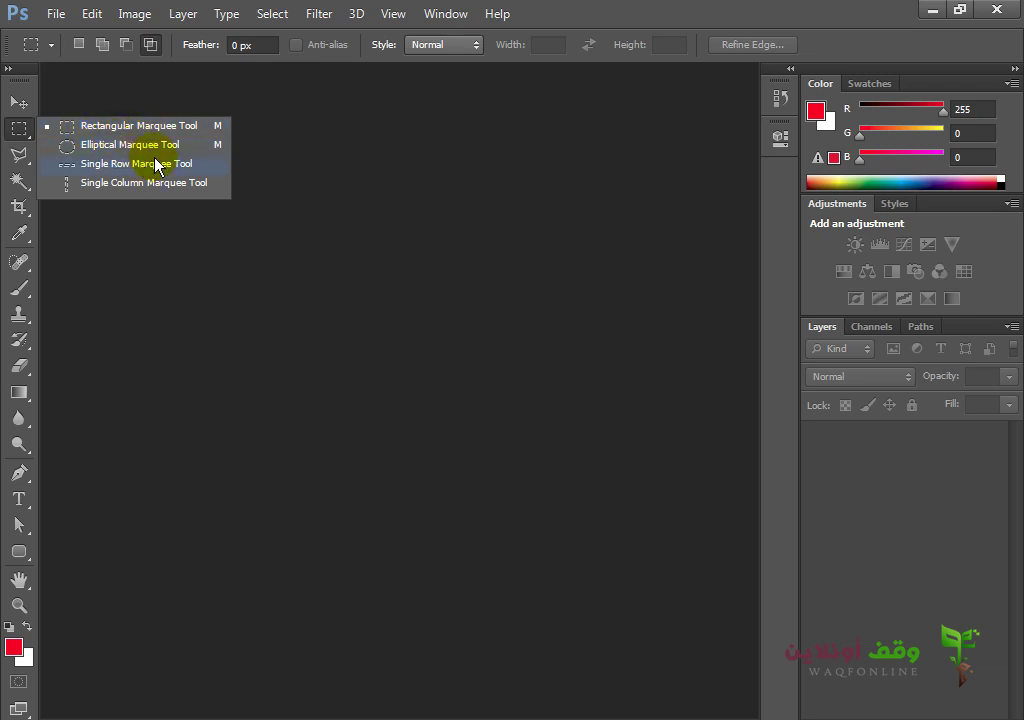
# Create a new white 800 × 800 px document at 72 pixels/inch
pyautogui.click(55, 13)
pyautogui.click(68, 38)
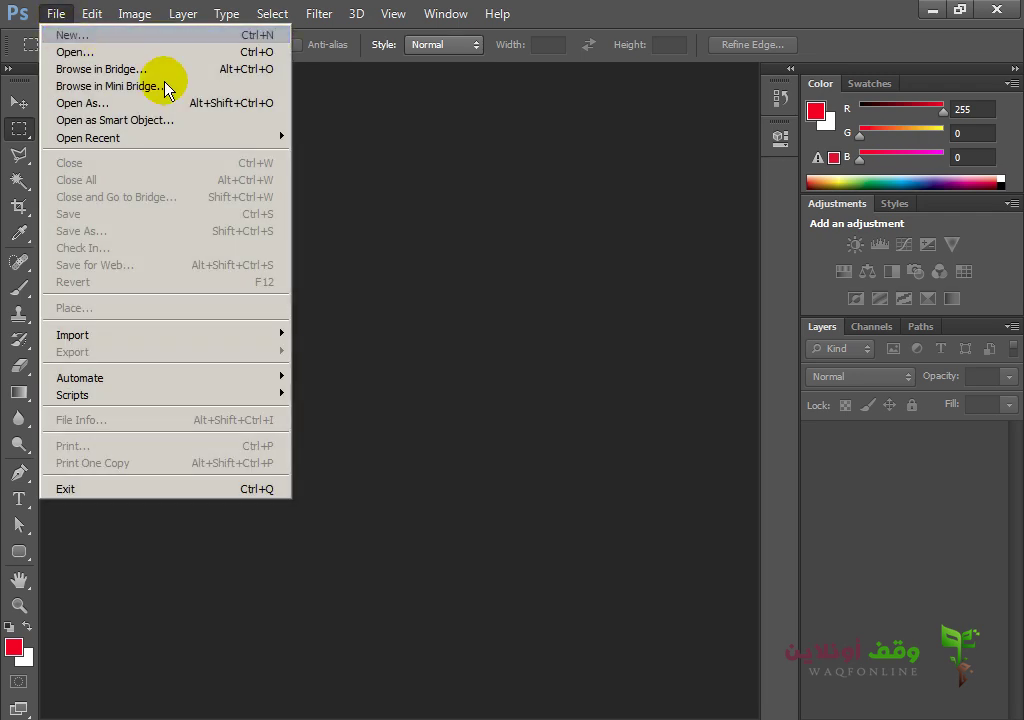
pyautogui.doubleClick(315, 312)
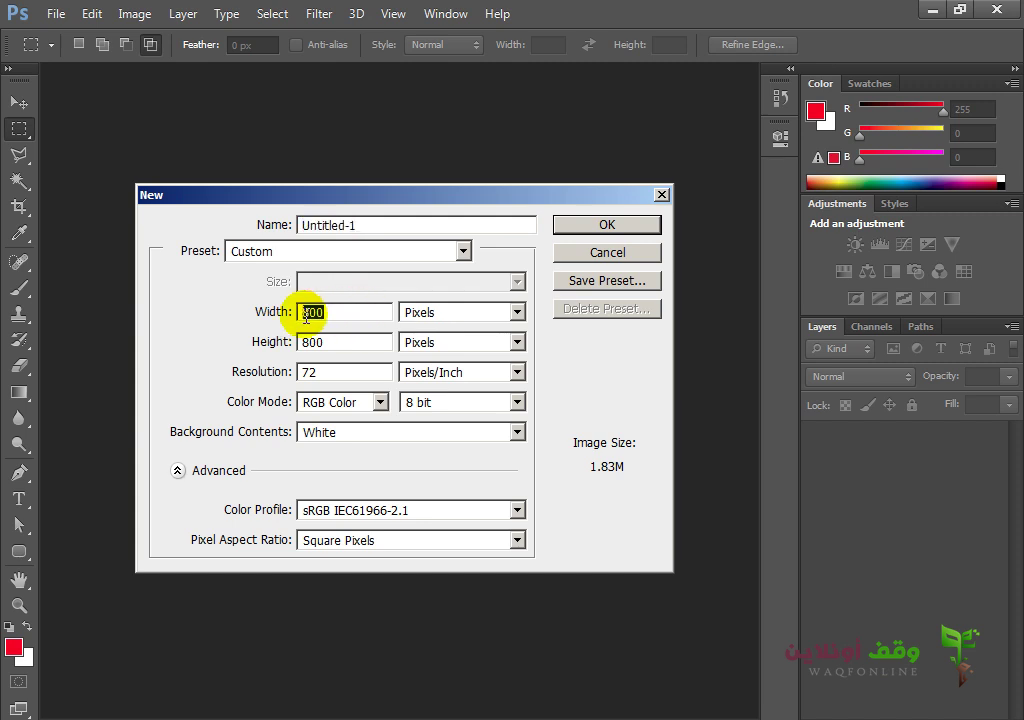
pyautogui.doubleClick(361, 342)
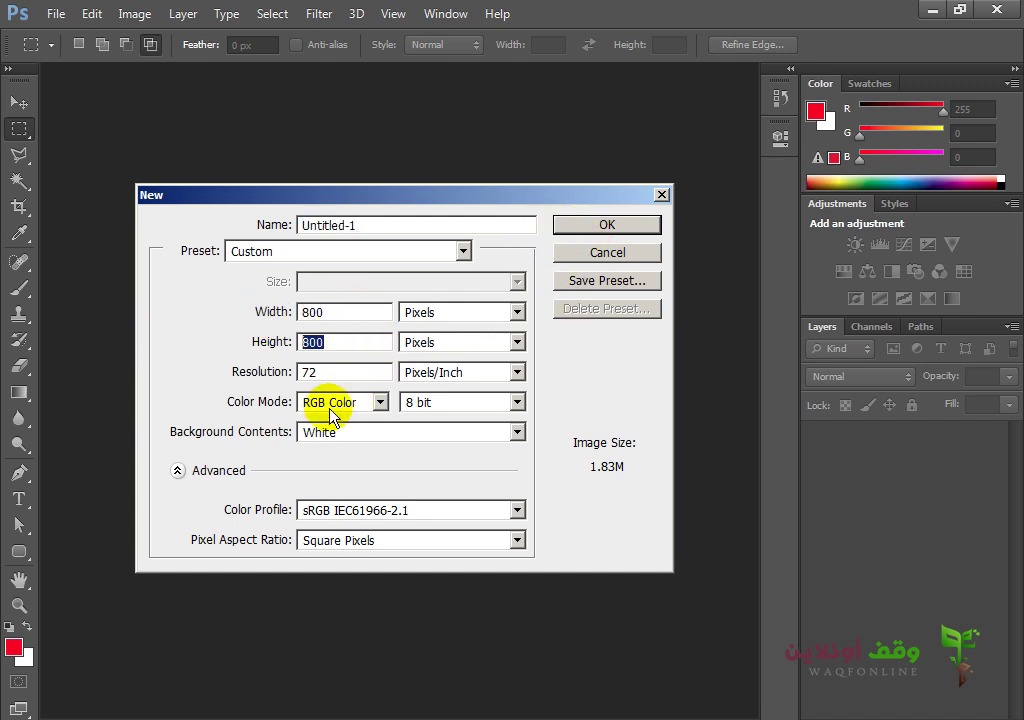
pyautogui.doubleClick(322, 372)
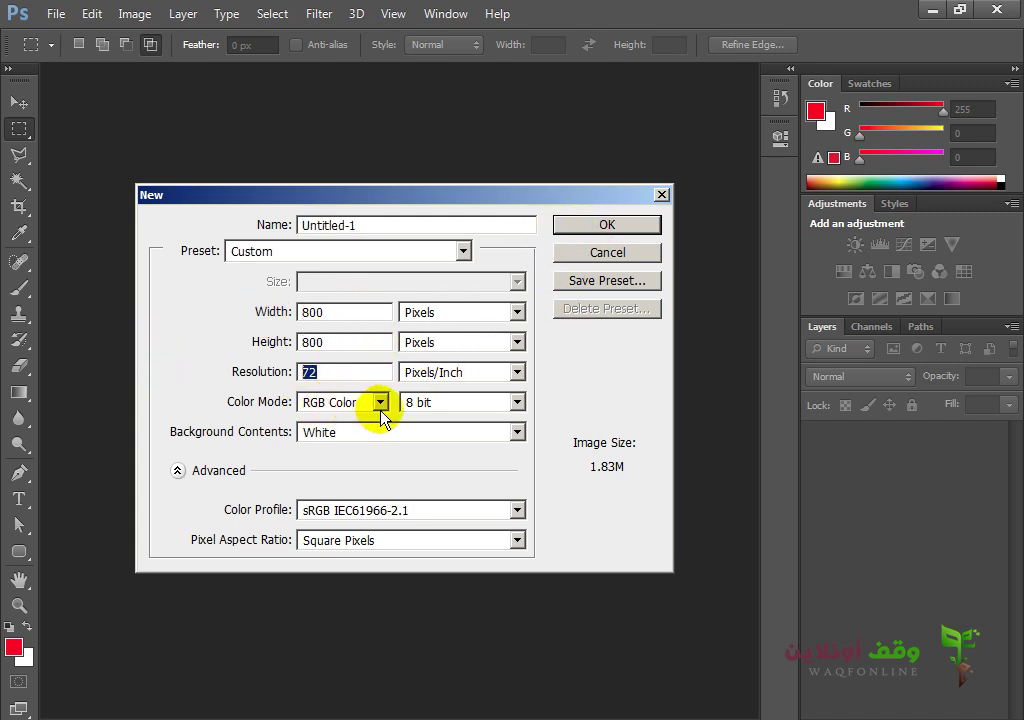
pyautogui.click(177, 470)
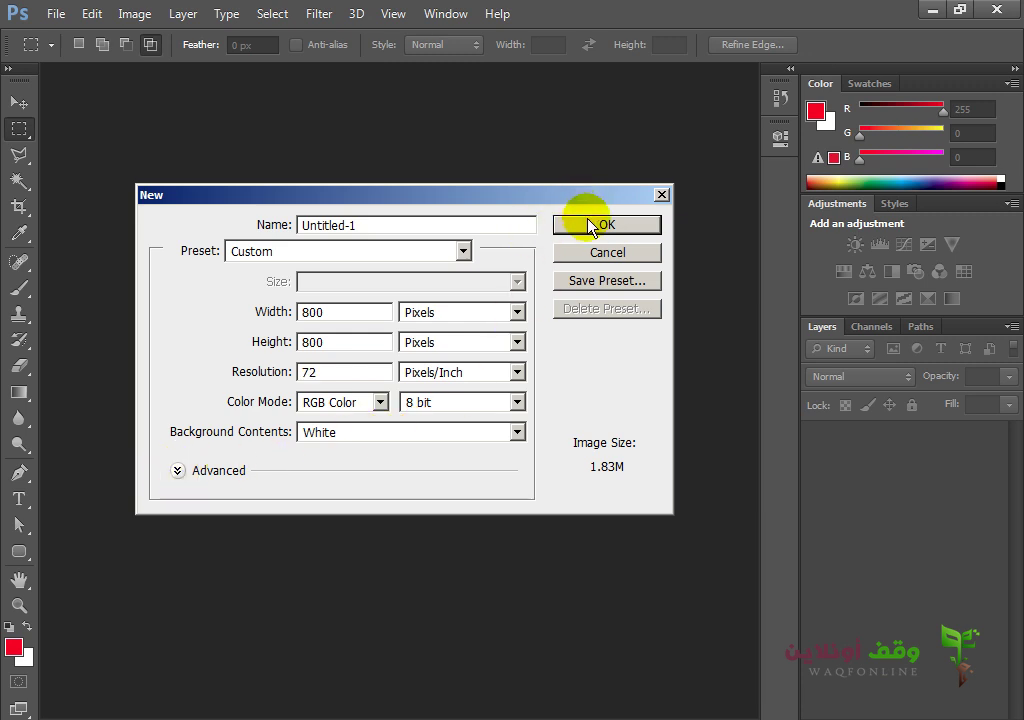
pyautogui.click(588, 224)
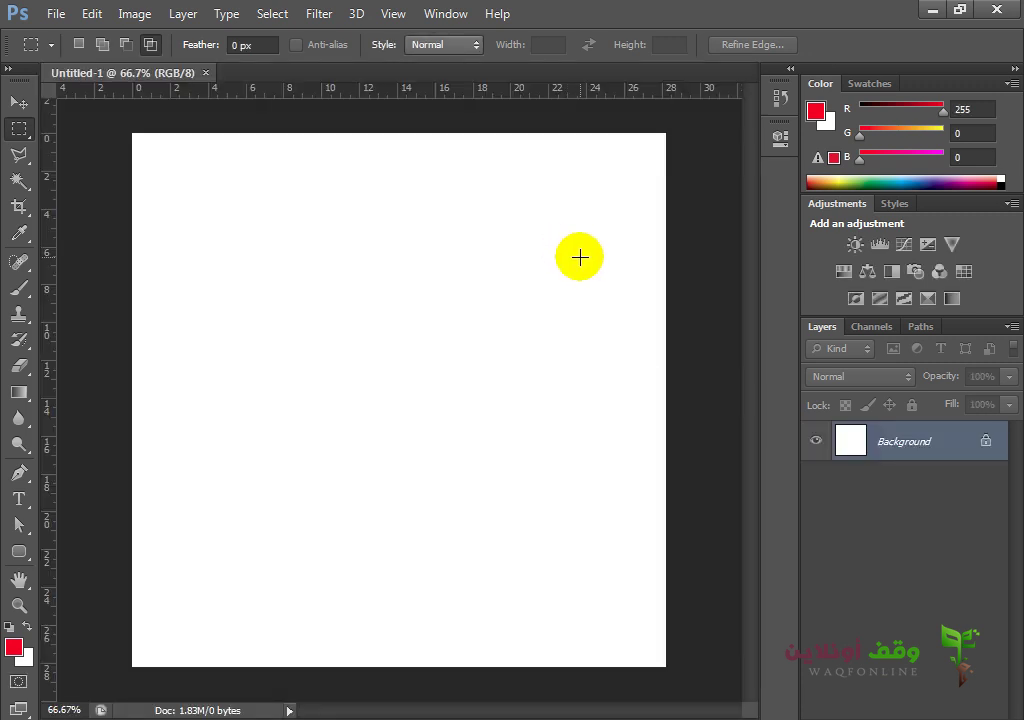
# On a new layer, select a square in the upper middle and fill it with red
pyautogui.rightClick(25, 135)
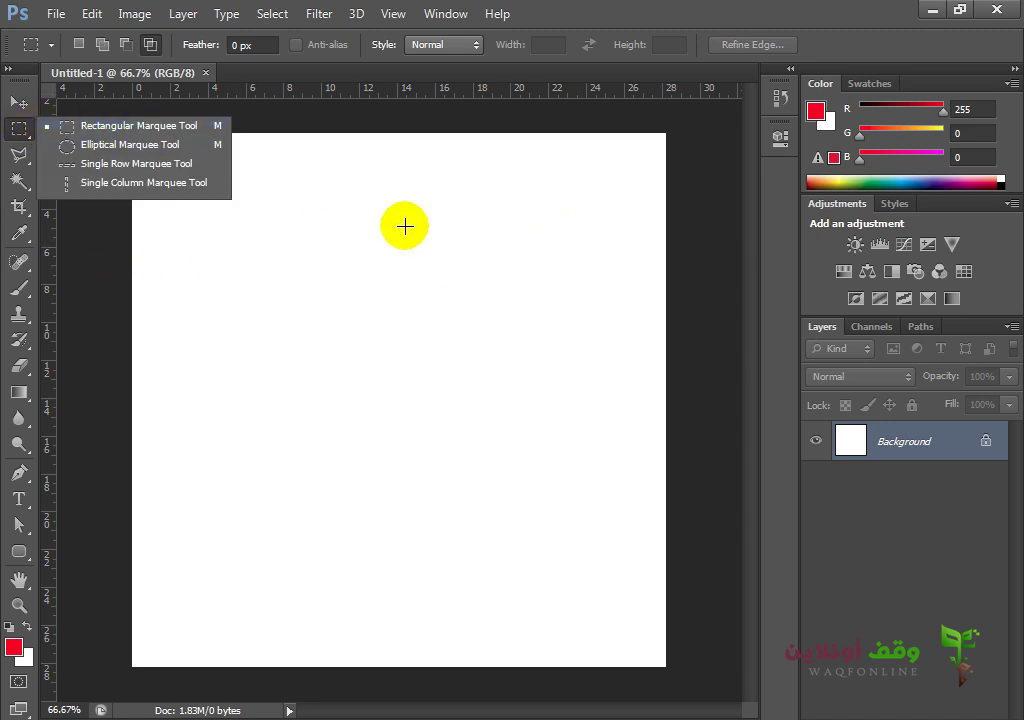
pyautogui.click(440, 242)
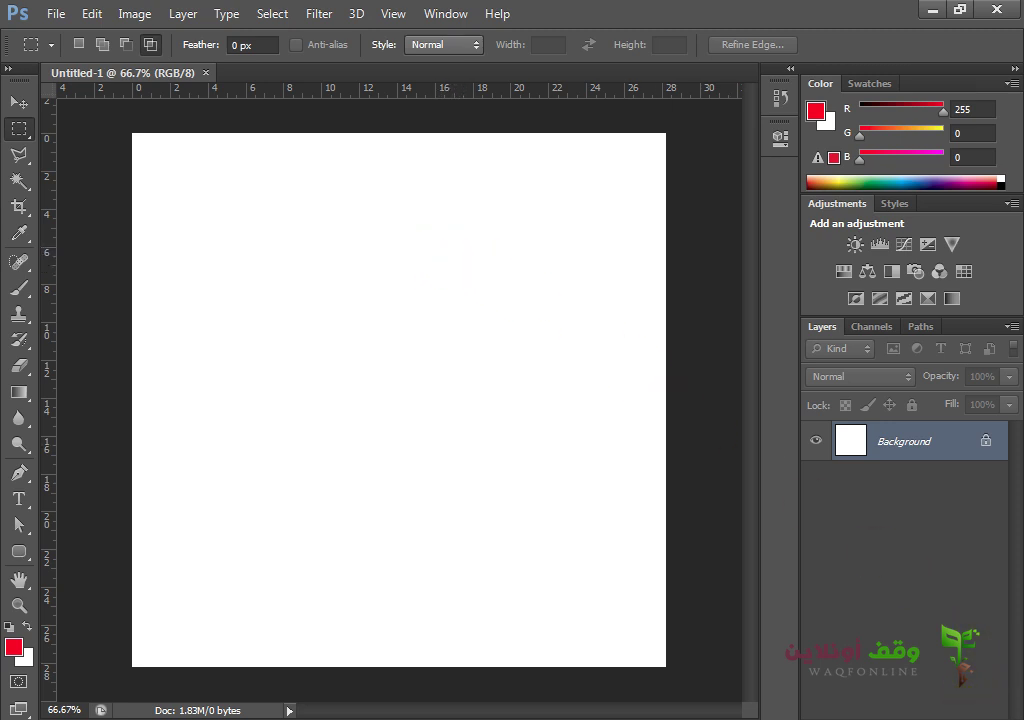
pyautogui.hotkey('ctrl', 'shift', 'alt', 'n')
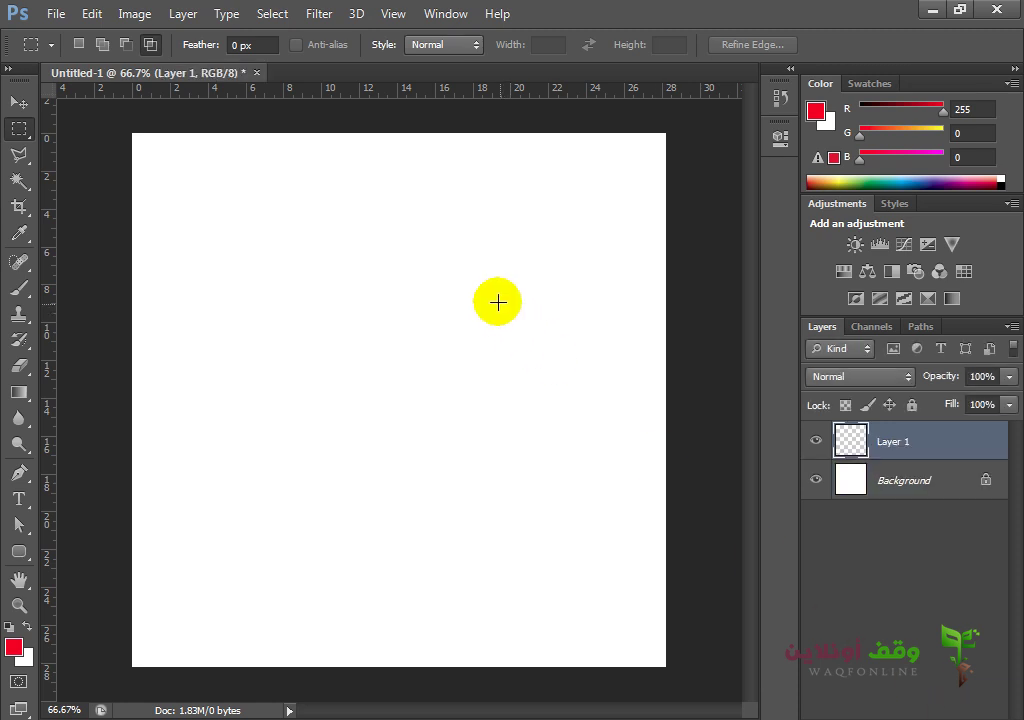
pyautogui.rightClick(20, 129)
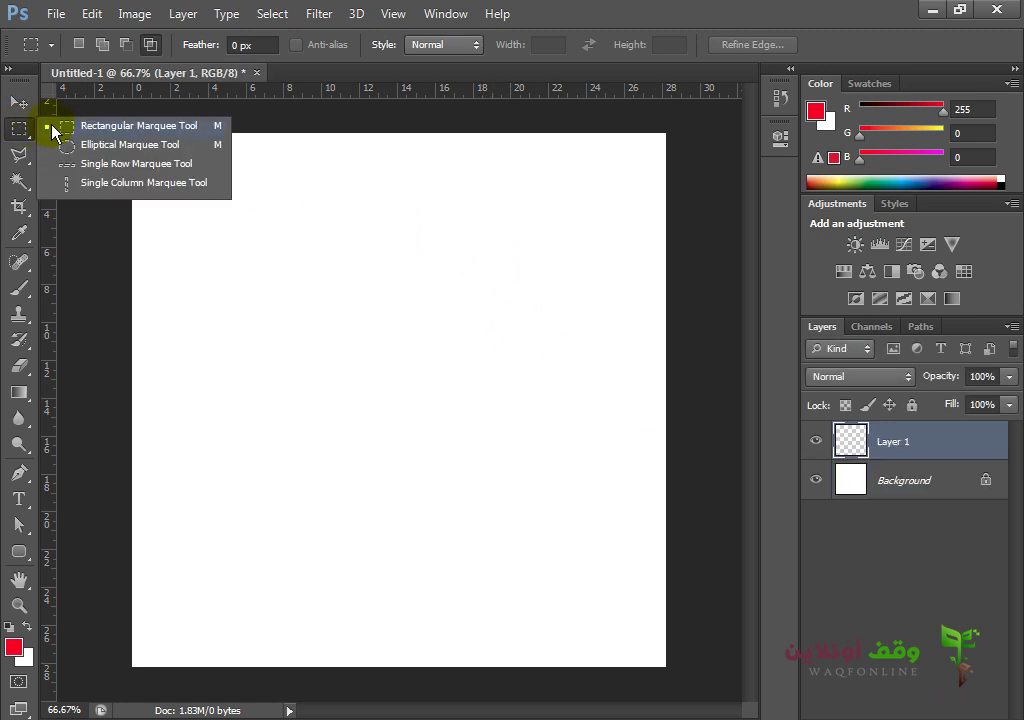
pyautogui.click(113, 127)
pyautogui.moveTo(487, 219); pyautogui.dragTo(283, 430)
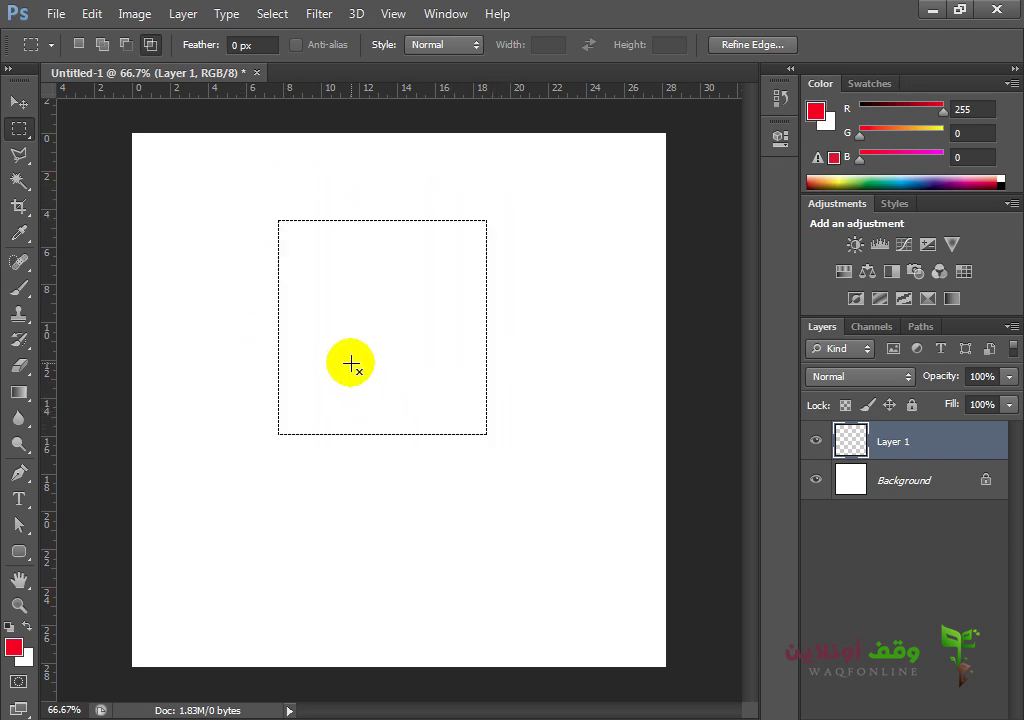
pyautogui.hotkey('alt', 'BackSpace')
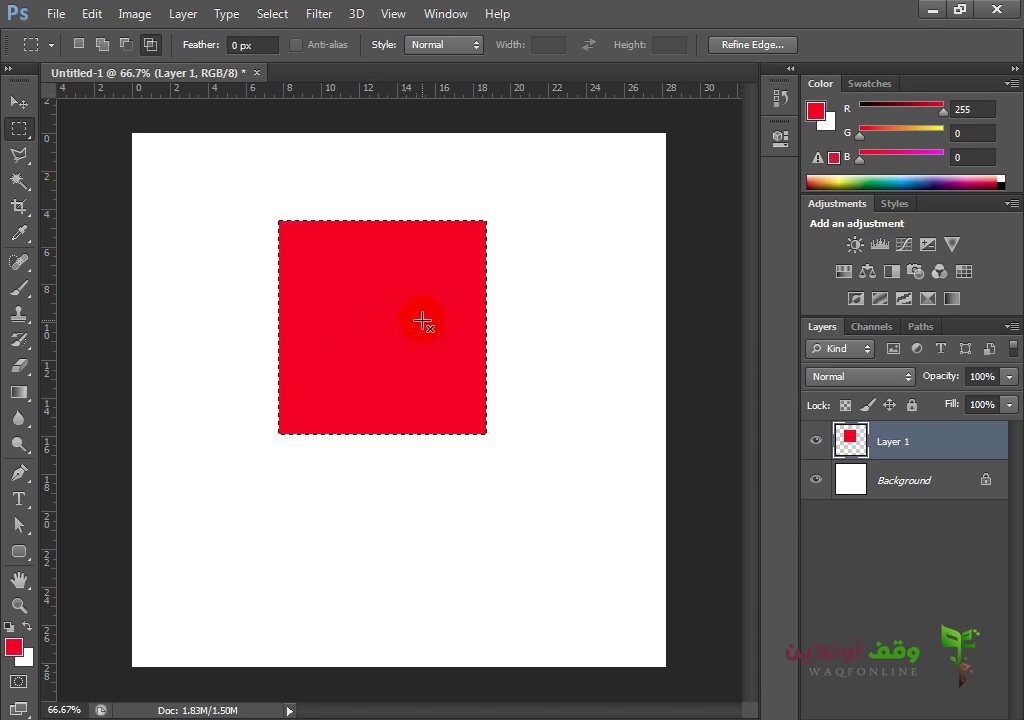
# Set the background colour to 3d3d3d and fill the square with it, then deselect and reselect
pyautogui.click(27, 671)
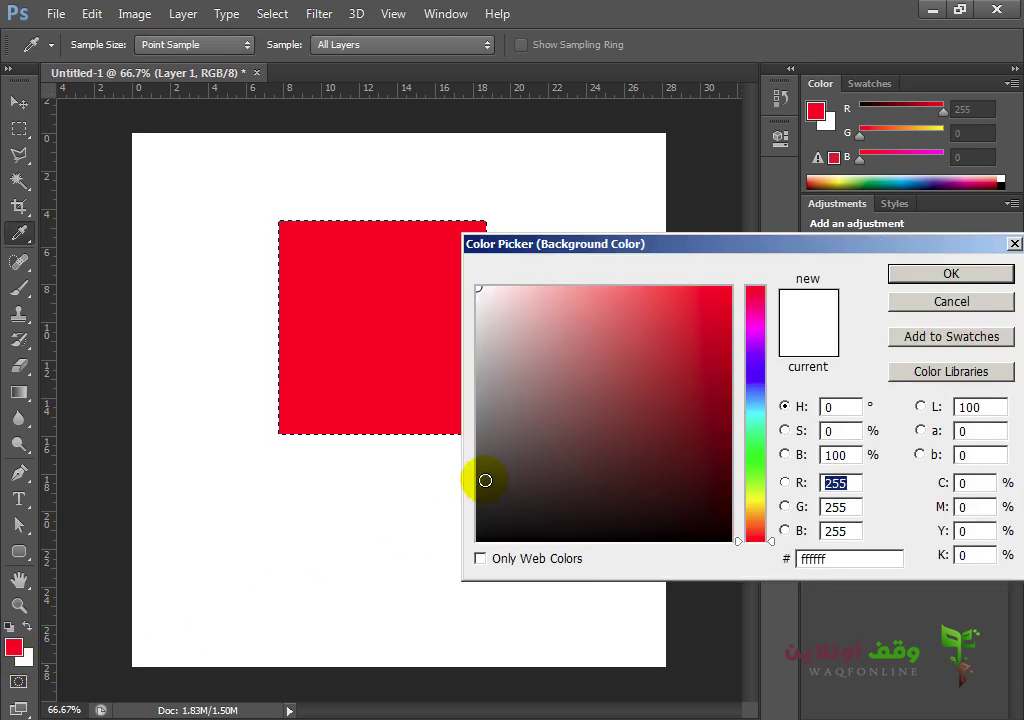
pyautogui.click(478, 481)
pyautogui.click(913, 278)
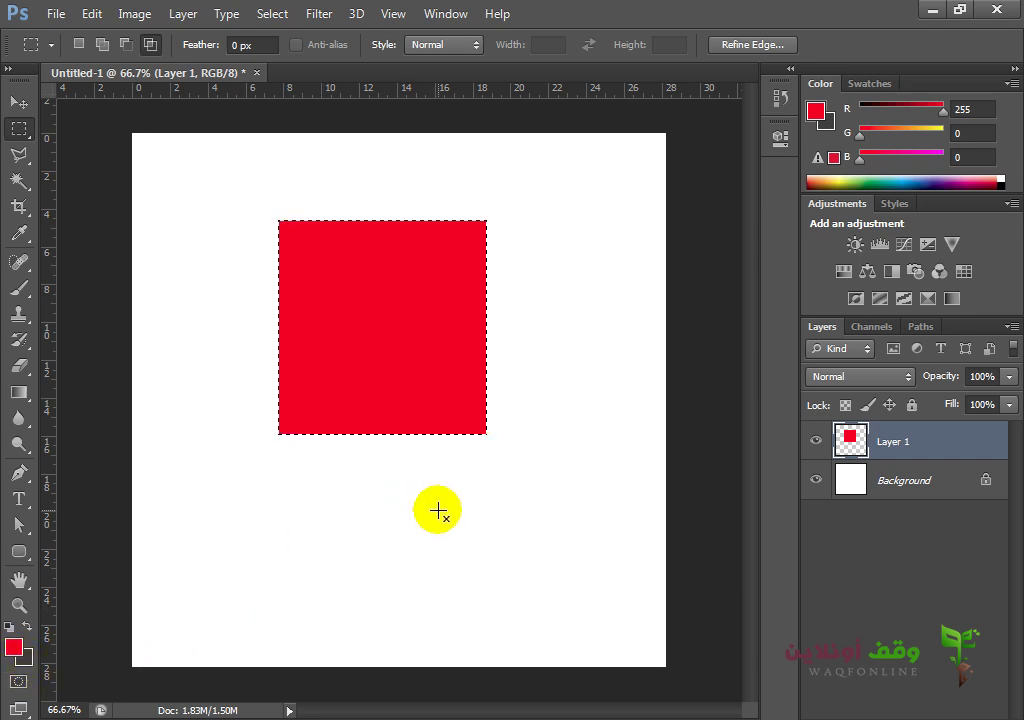
pyautogui.hotkey('ctrl', 'BackSpace')
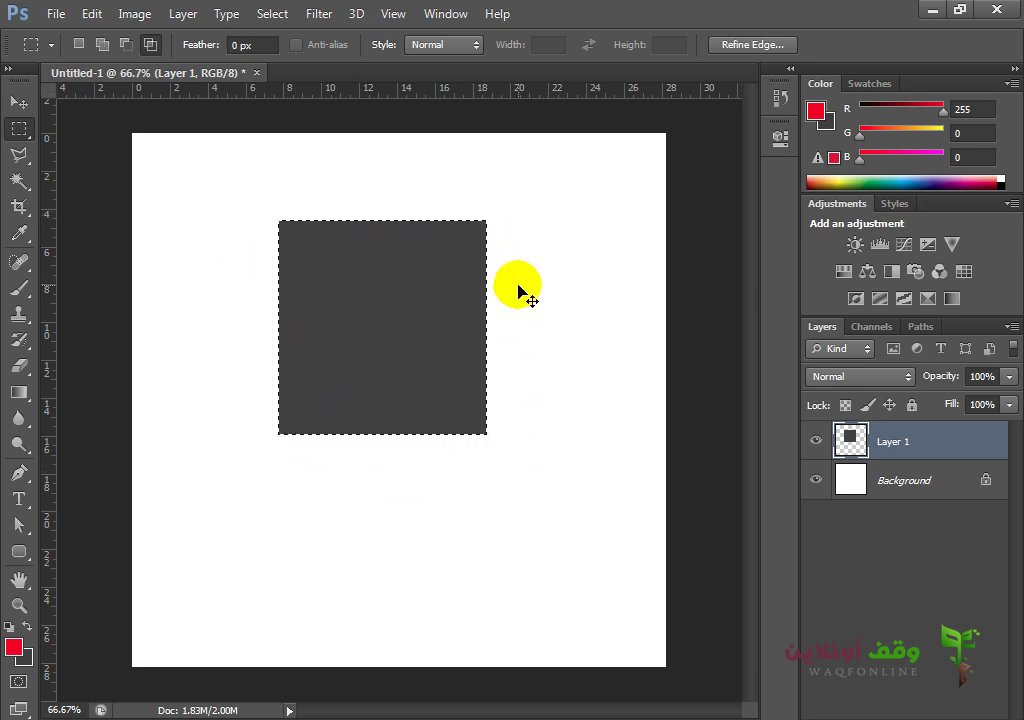
pyautogui.hotkey('ctrl', 'd')
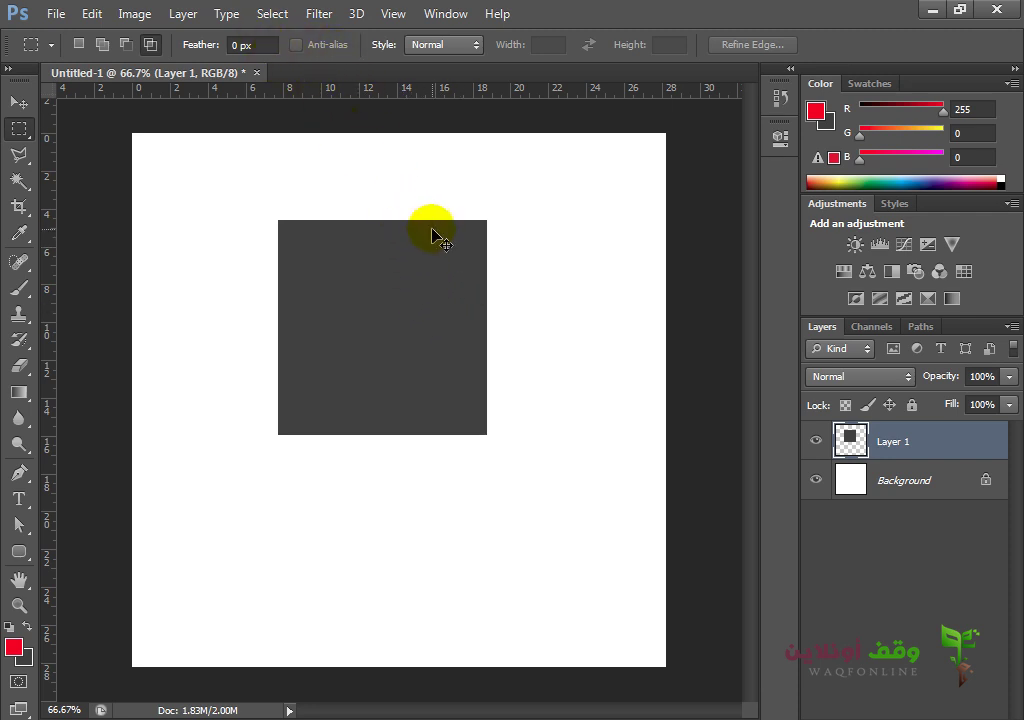
pyautogui.hotkey('ctrl', 'shift', 'd')
# Deselect the square and switch to the Elliptical Marquee tool
pyautogui.click(279, 22)
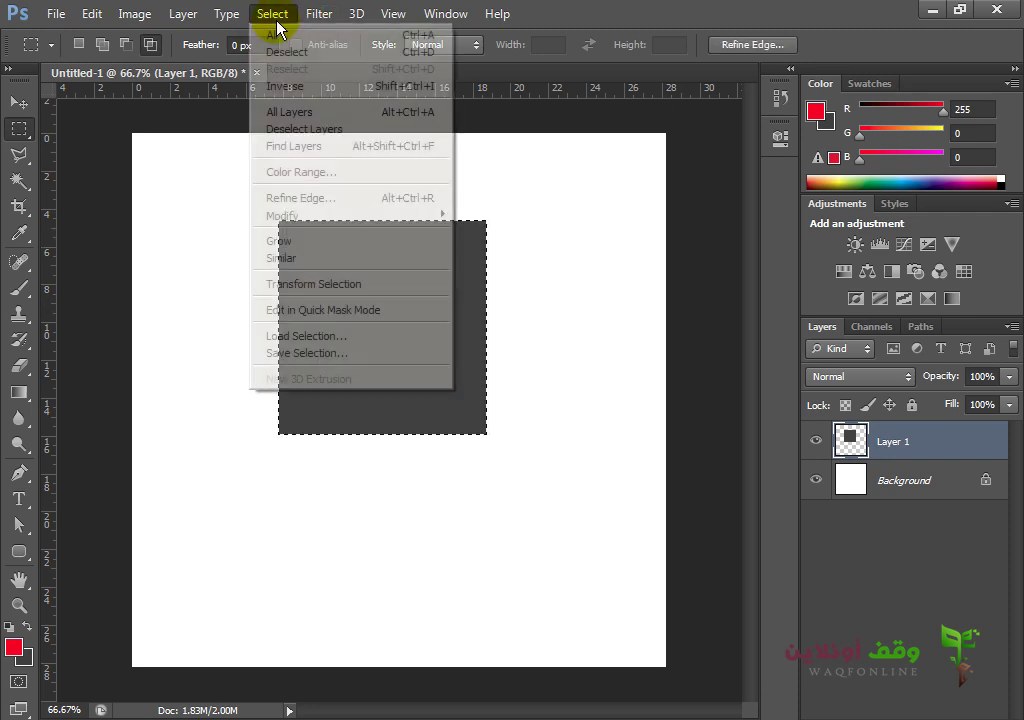
pyautogui.click(290, 55)
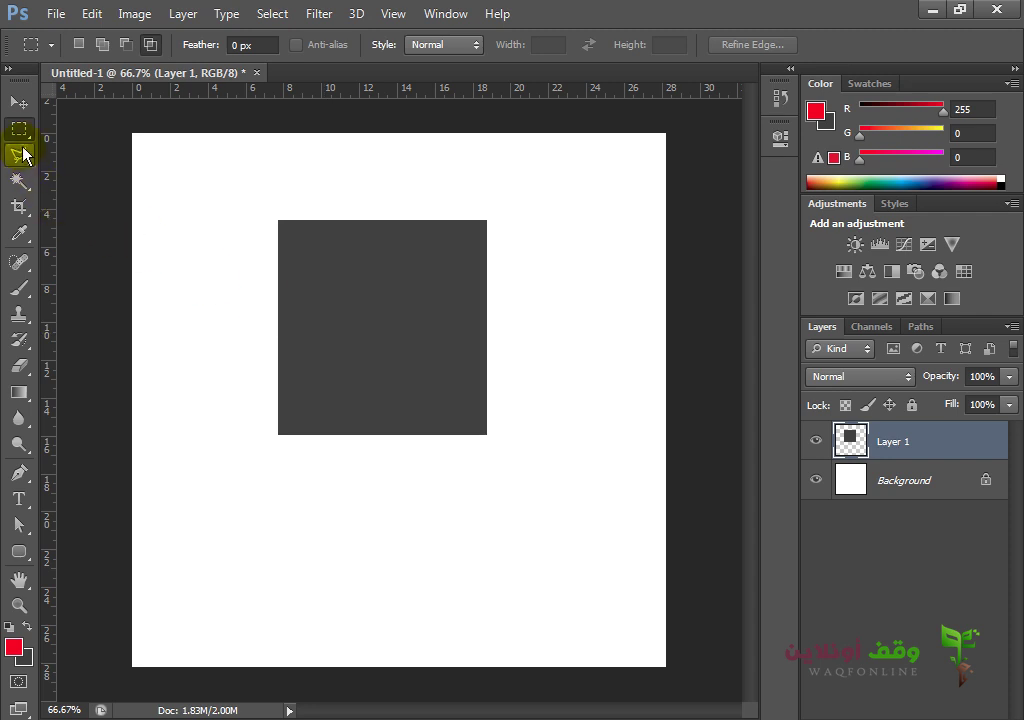
pyautogui.moveTo(22, 130); pyautogui.dragTo(114, 126)
pyautogui.moveTo(37, 130); pyautogui.dragTo(104, 148)
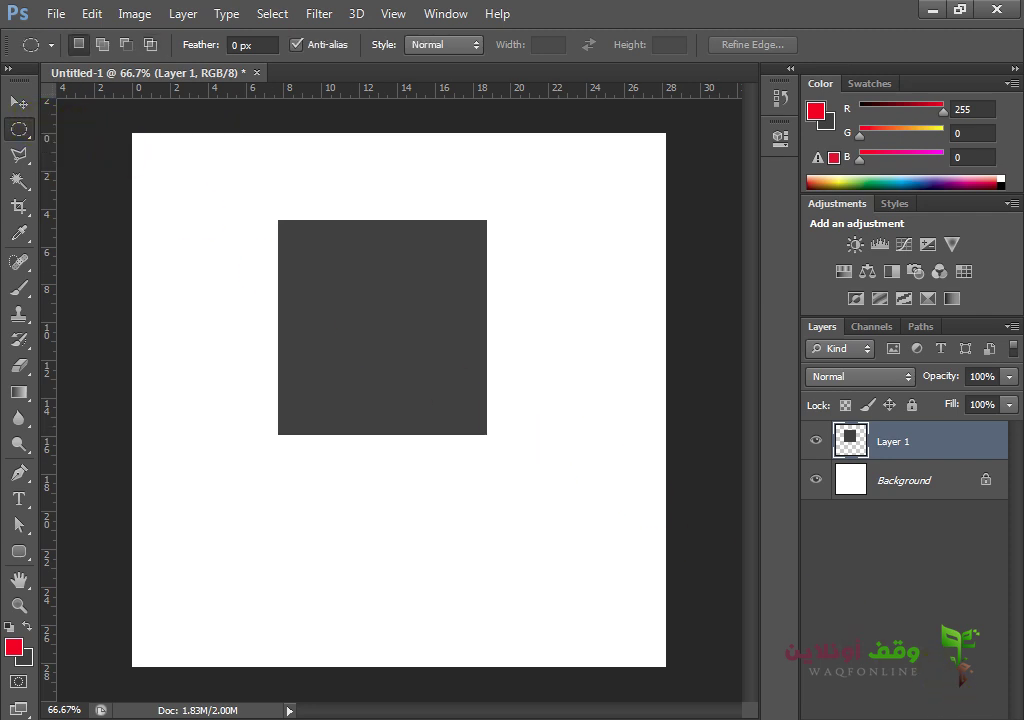
# On a new layer, fill a circle in the lower left with red and deselect
pyautogui.hotkey('ctrl', 'shift', 'alt', 'n')
pyautogui.moveTo(614, 442); pyautogui.dragTo(560, 658)
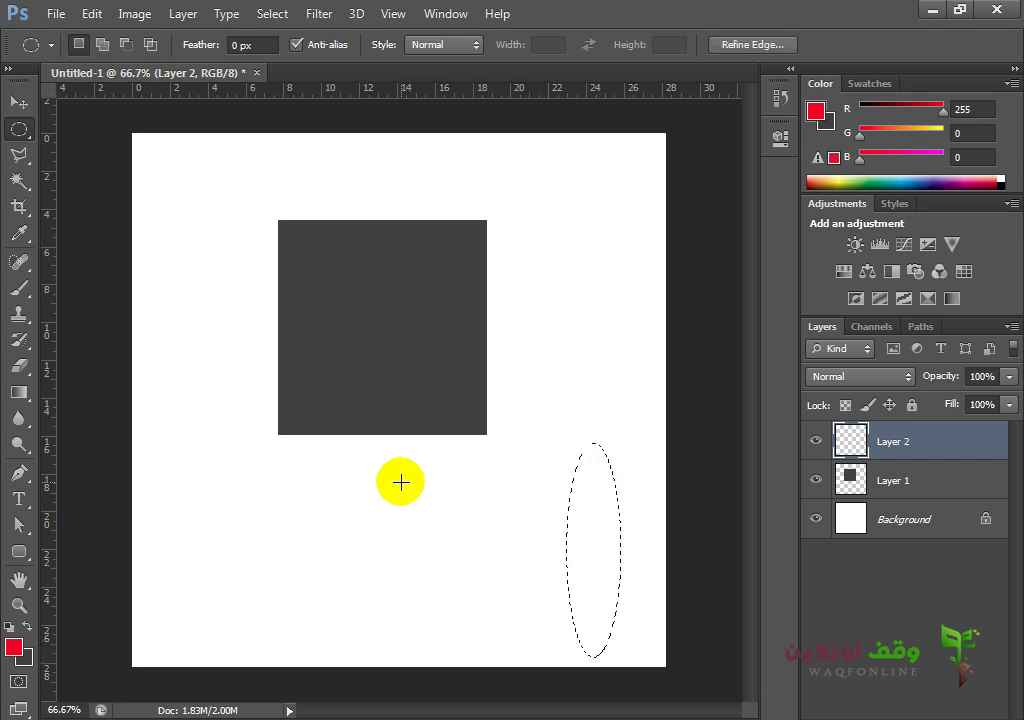
pyautogui.moveTo(400, 482); pyautogui.dragTo(57, 650)
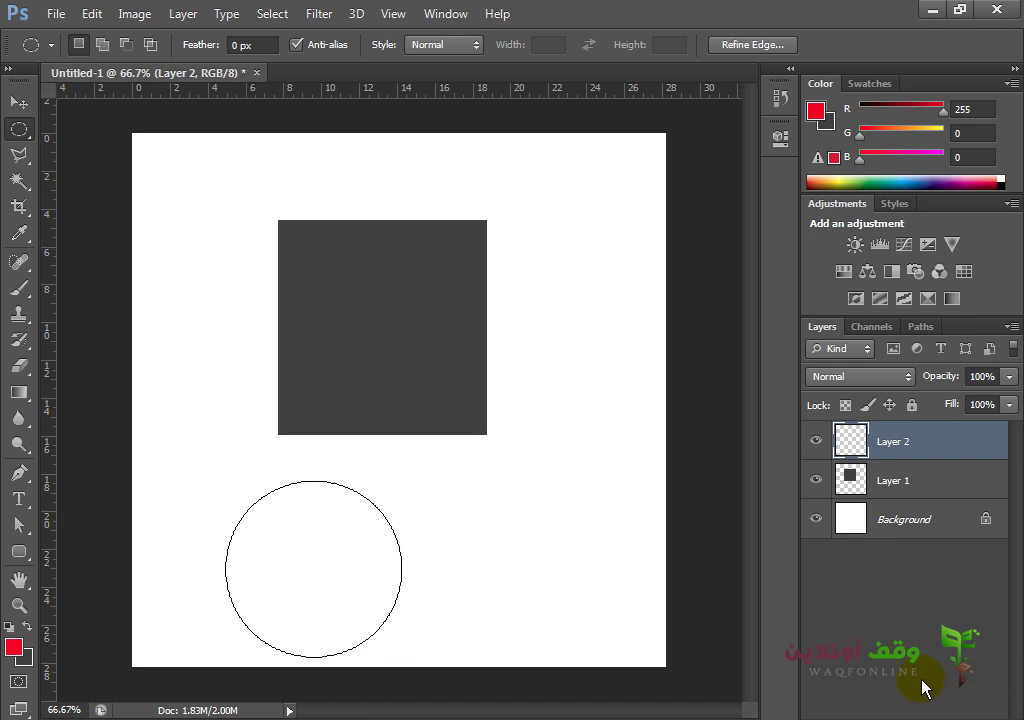
pyautogui.hotkey('alt', 'BackSpace')
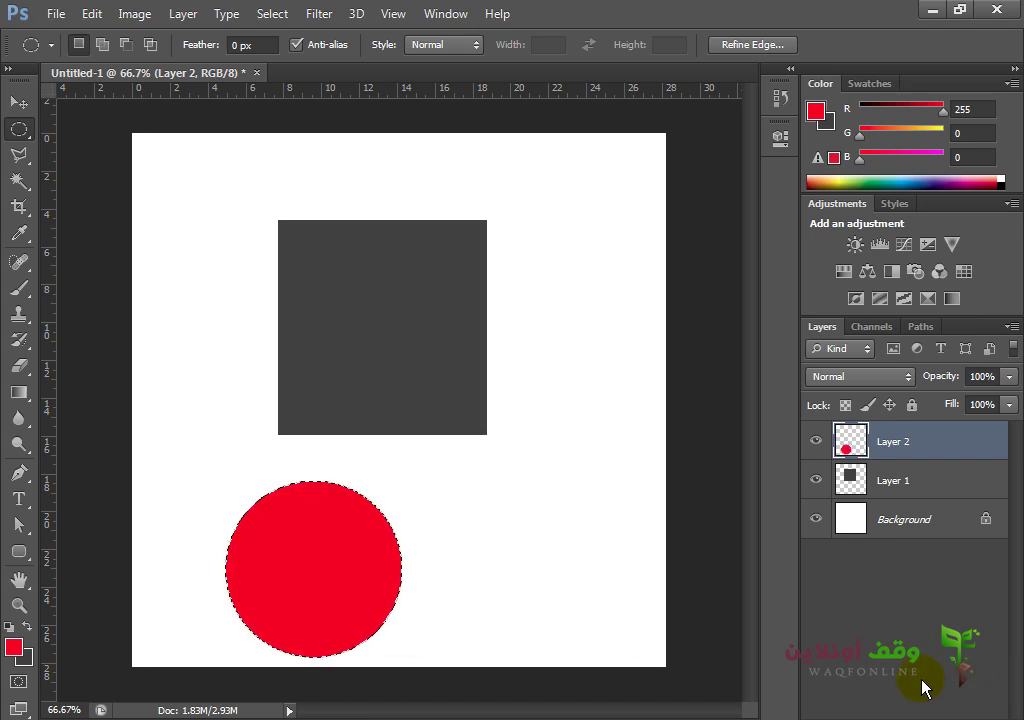
pyautogui.hotkey('ctrl', 'd')
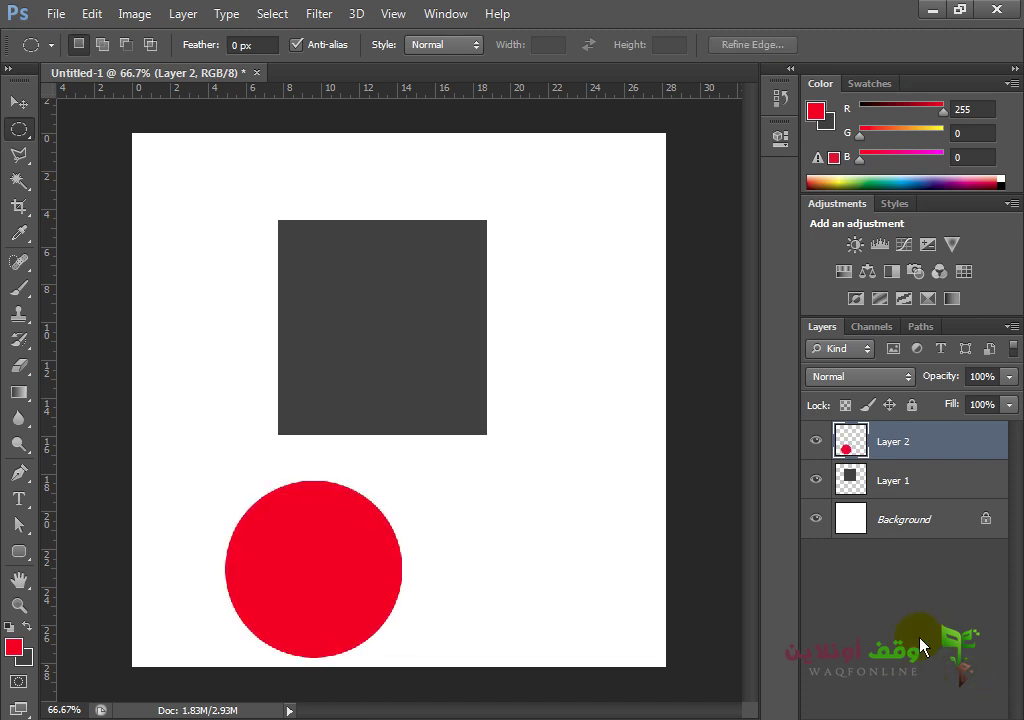
# Select a one-pixel row near the top, fill it red on new Layer 3, and deselect
pyautogui.rightClick(35, 133)
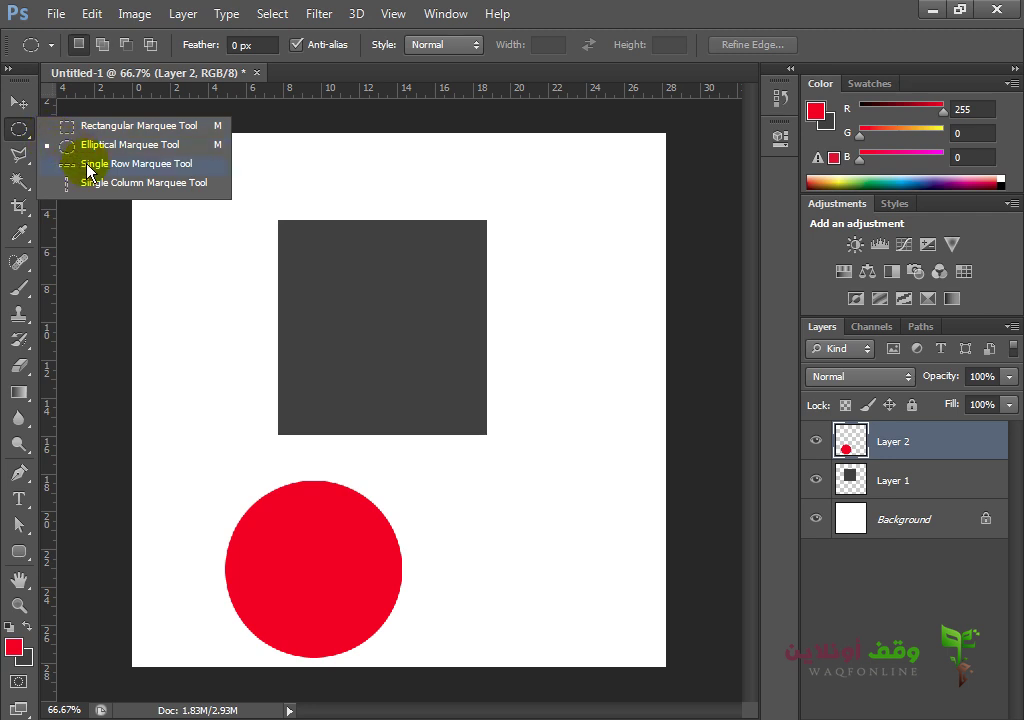
pyautogui.click(90, 164)
pyautogui.click(228, 165)
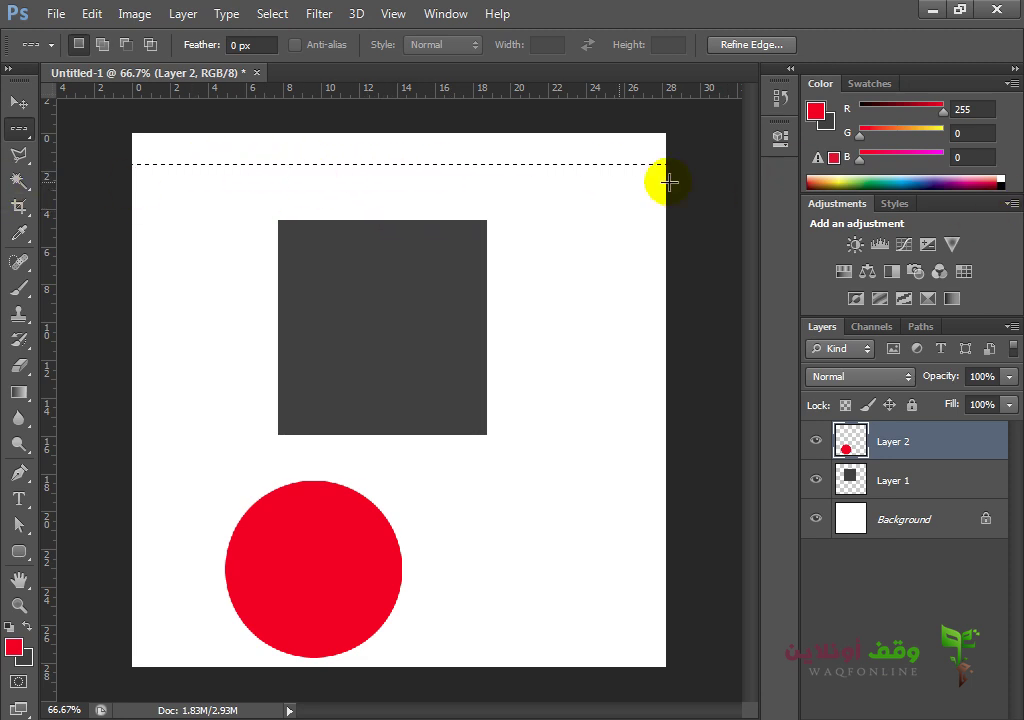
pyautogui.click(985, 716)
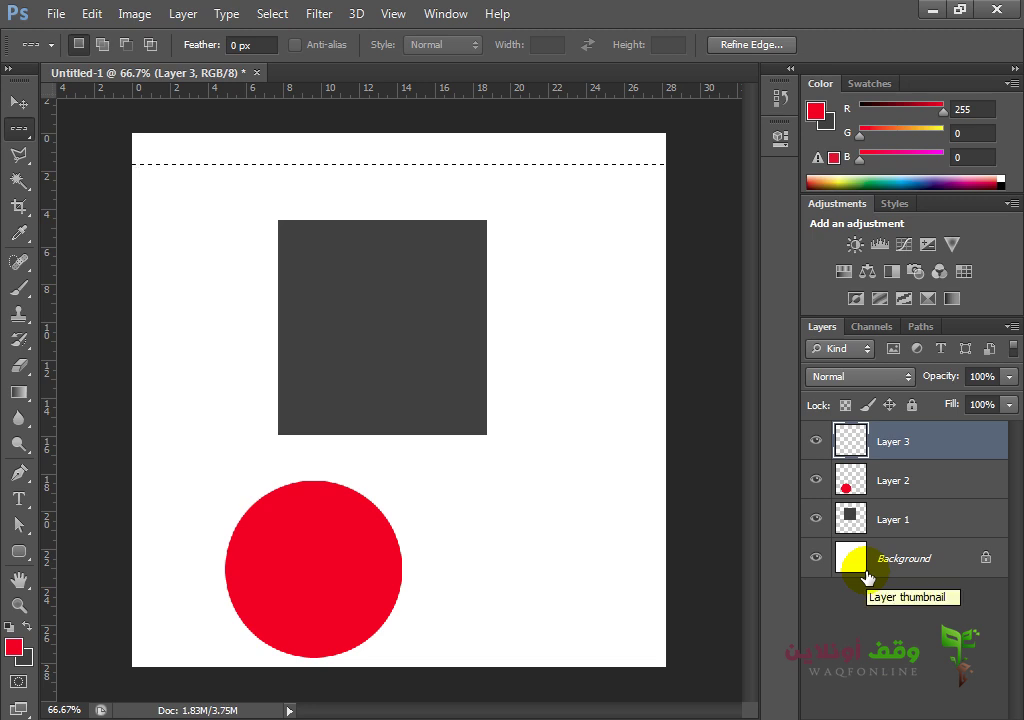
pyautogui.hotkey('alt', 'BackSpace')
pyautogui.hotkey('ctrl', 'd')
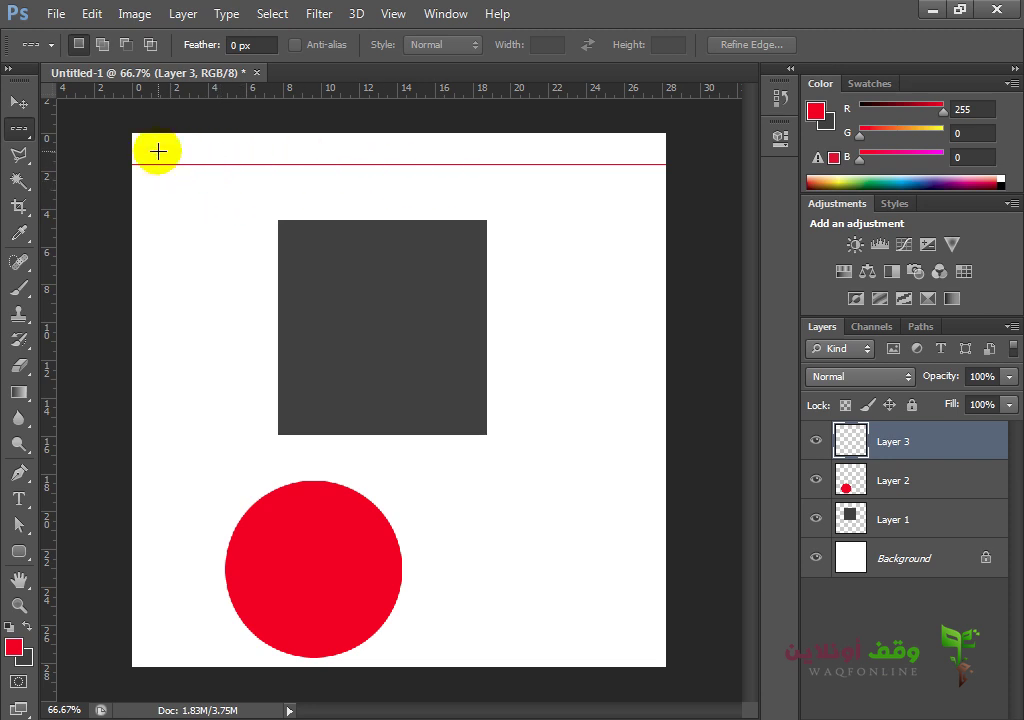
pyautogui.click(16, 130)
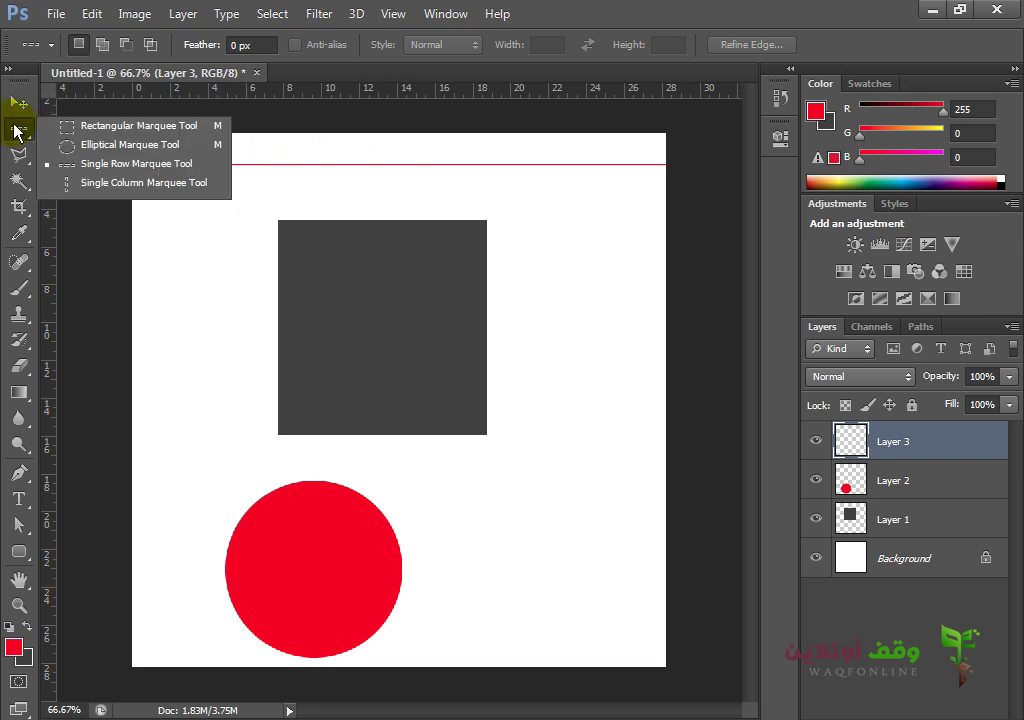
# On new Layer 4, fill a one-pixel column right of the grey square with red
pyautogui.click(88, 183)
pyautogui.moveTo(574, 140); pyautogui.dragTo(587, 473)
pyautogui.click(569, 140)
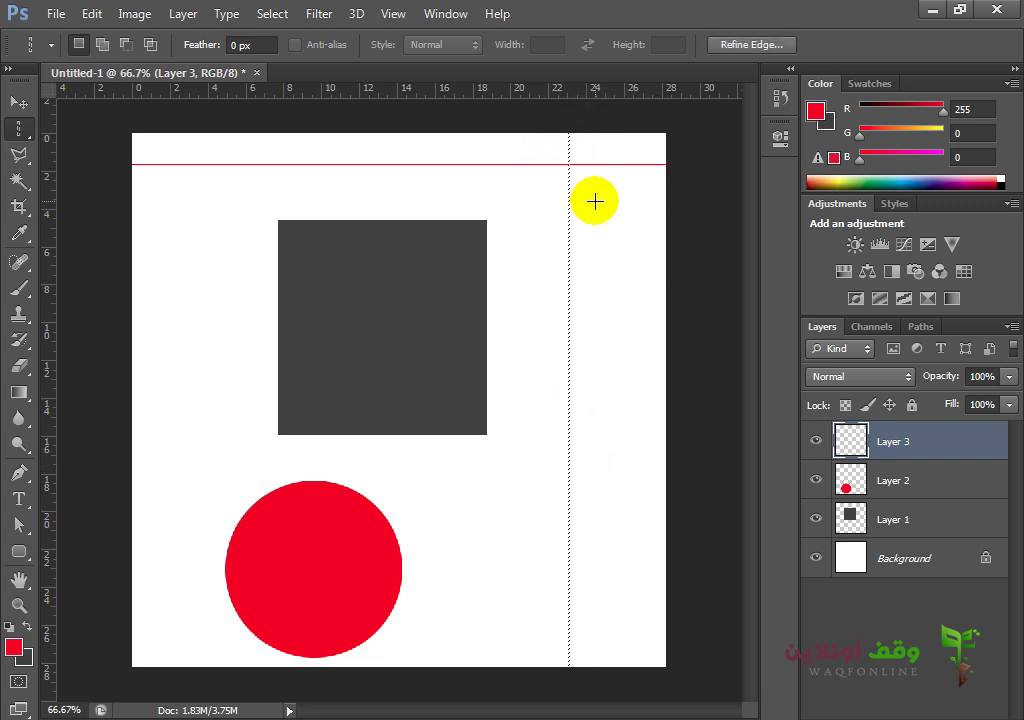
pyautogui.click(963, 716)
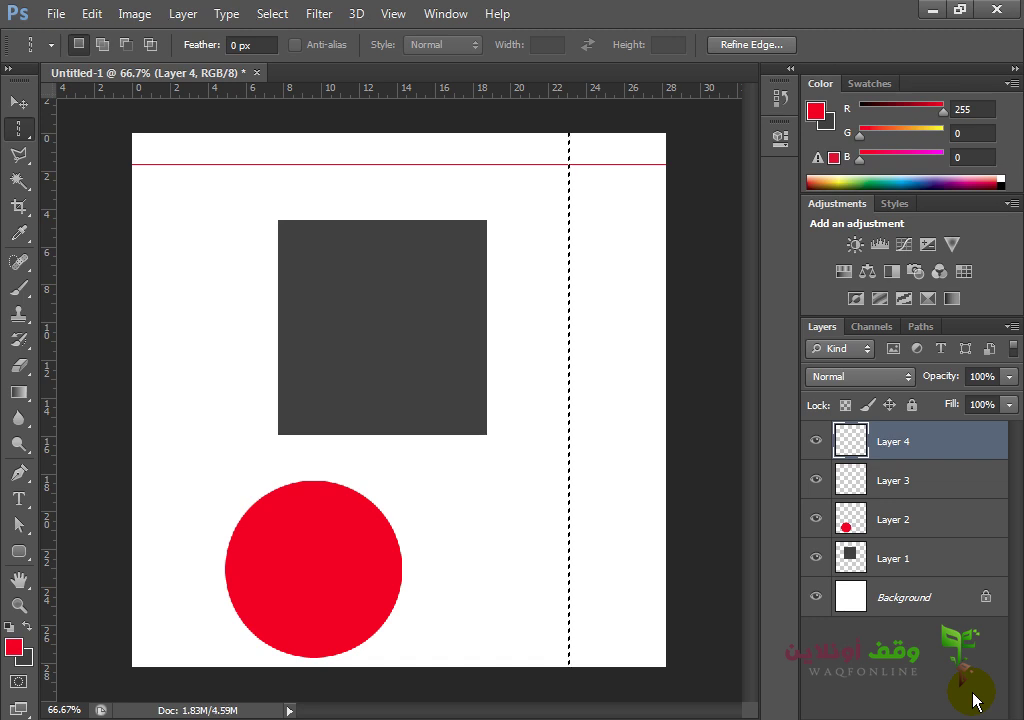
pyautogui.hotkey('ctrl', 'd')
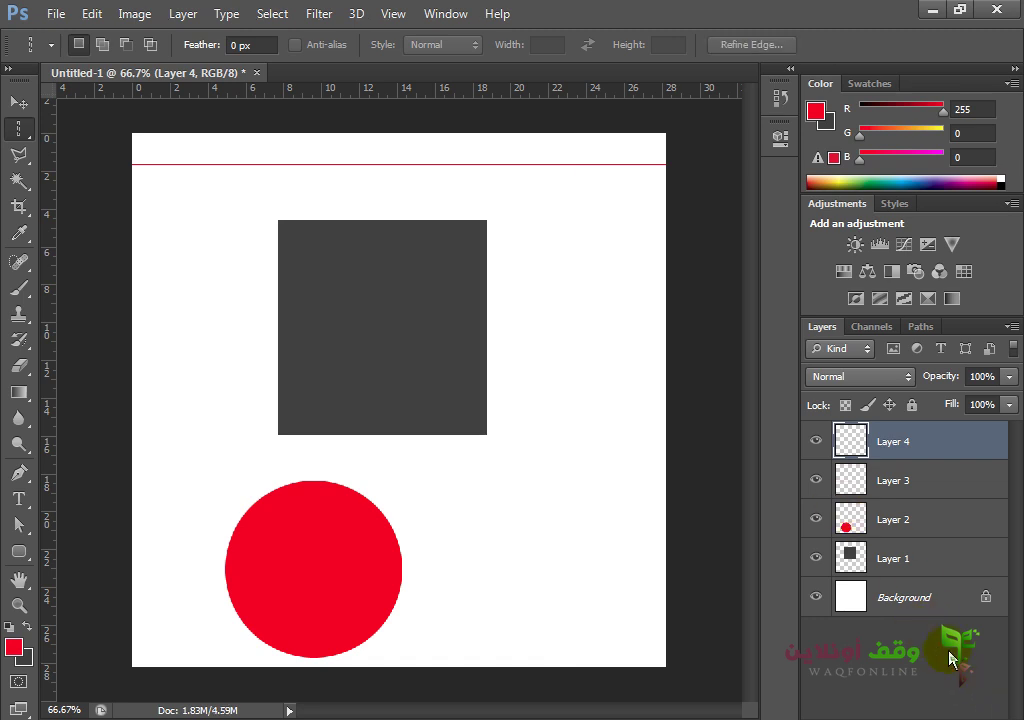
pyautogui.click(580, 334)
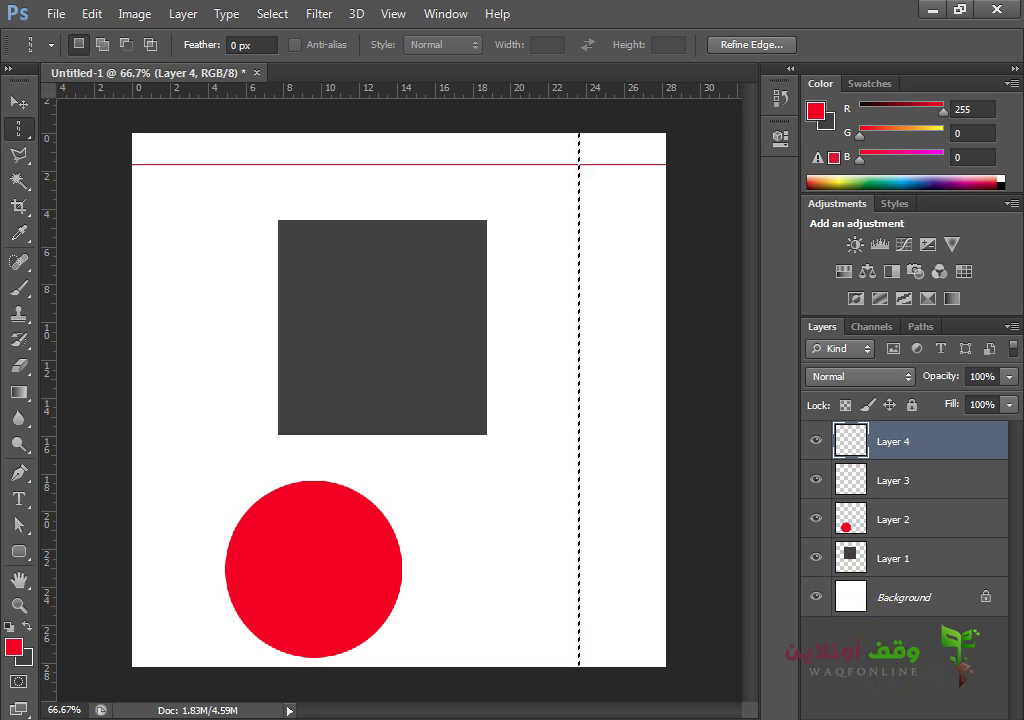
pyautogui.click(691, 554)
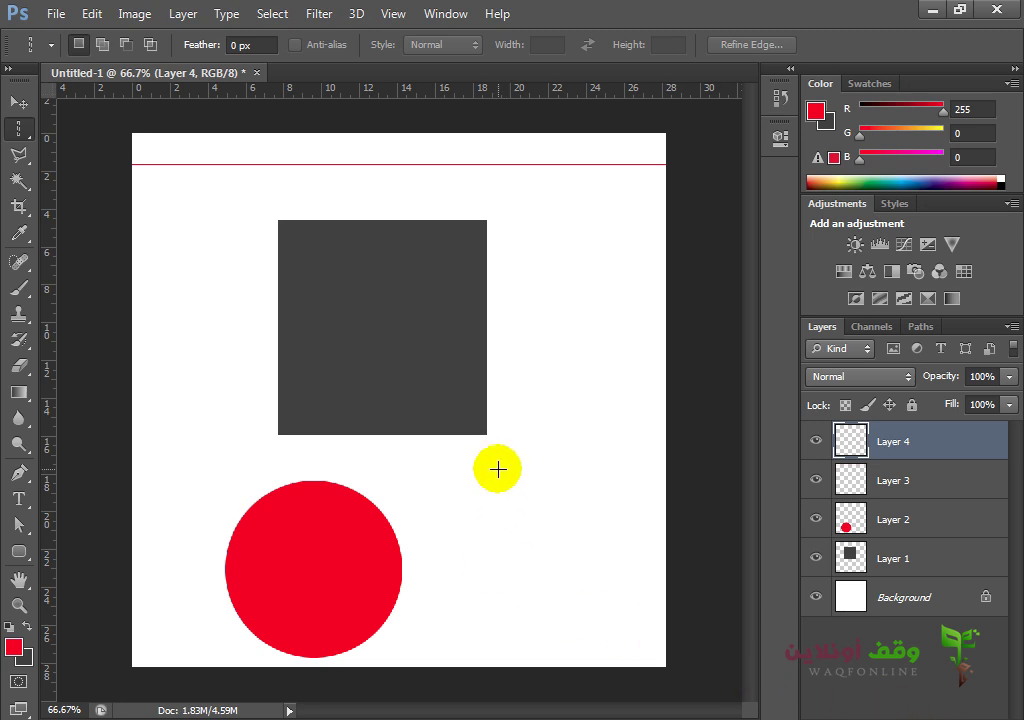
pyautogui.click(600, 329)
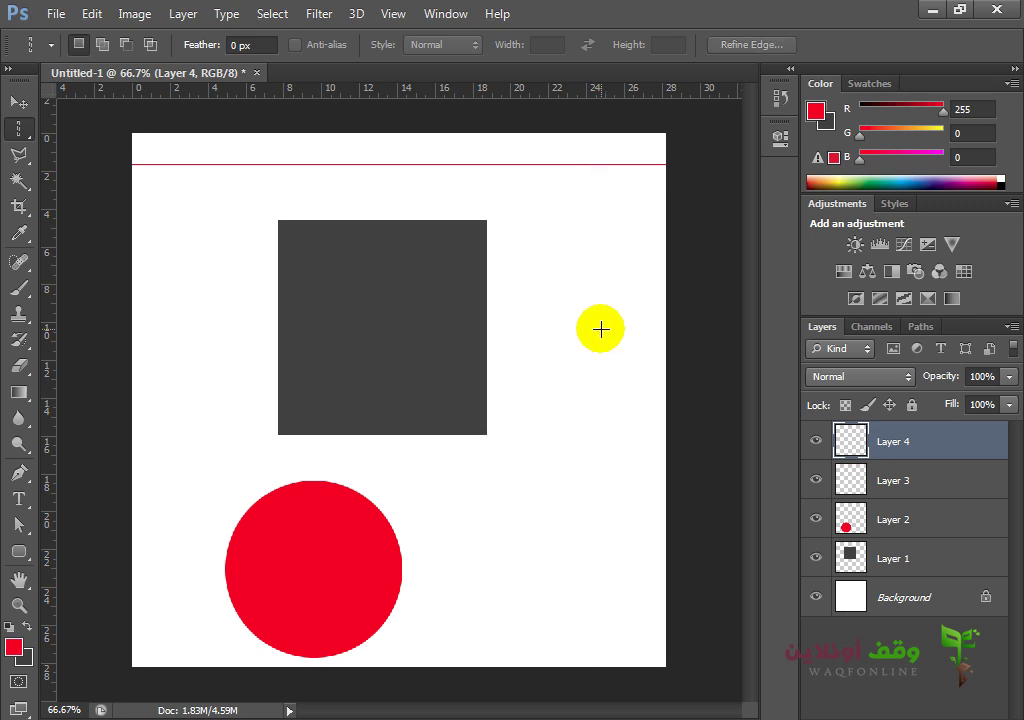
pyautogui.click(552, 295)
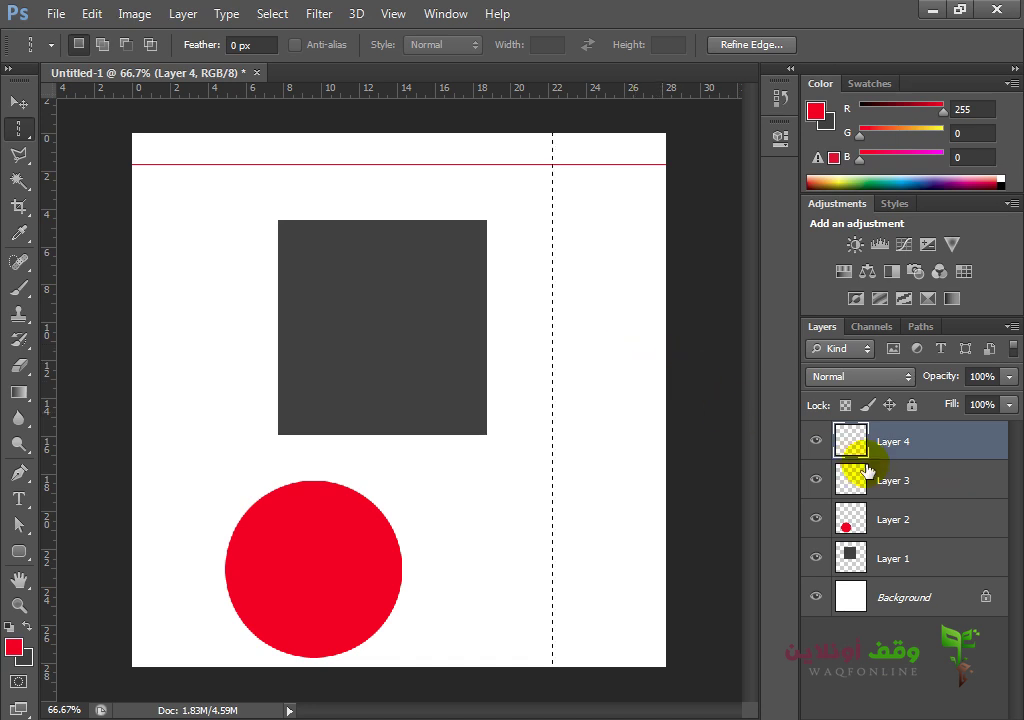
pyautogui.hotkey('alt', 'BackSpace')
pyautogui.hotkey('ctrl', 'd')
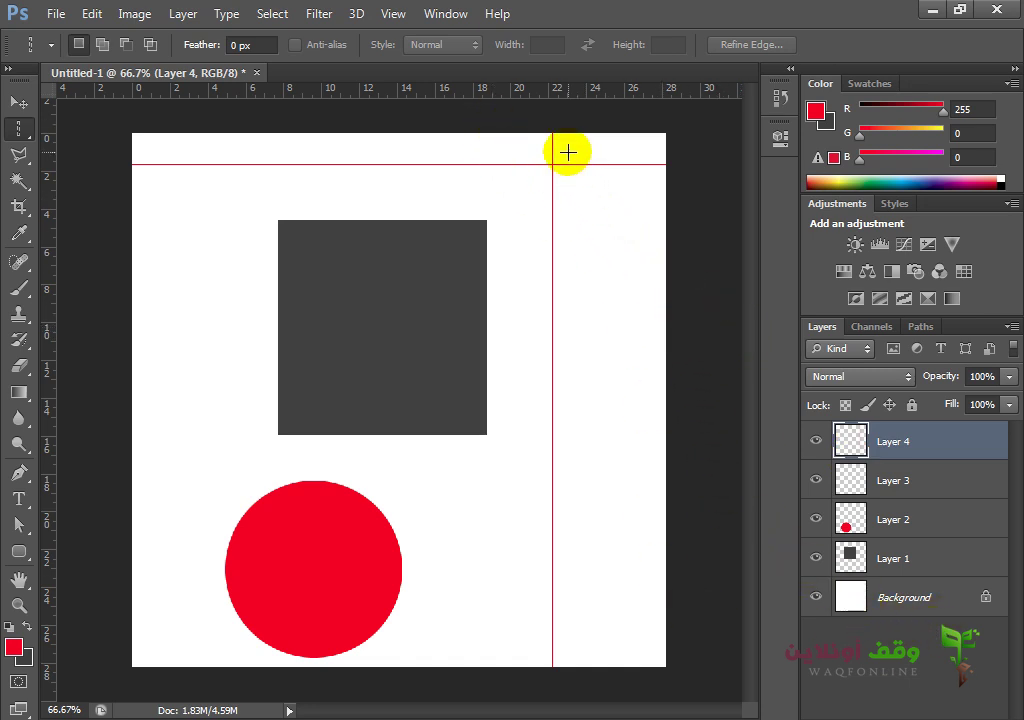
# Switch to elliptical selections and delete Layer 1 with its grey square
pyautogui.click(14, 140)
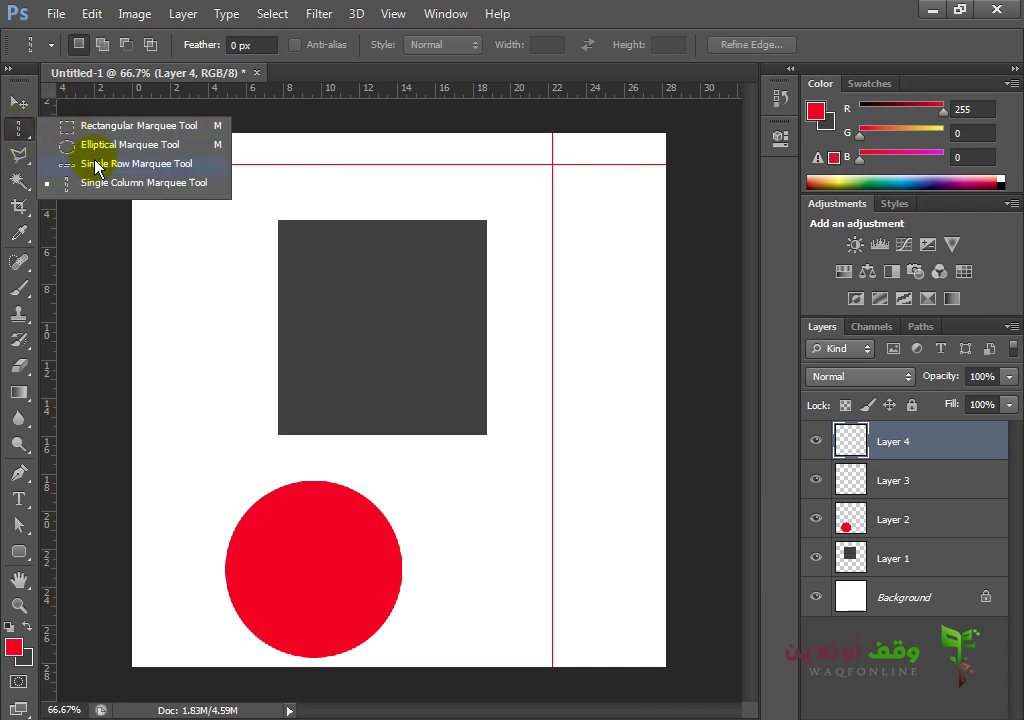
pyautogui.click(107, 145)
pyautogui.click(970, 578)
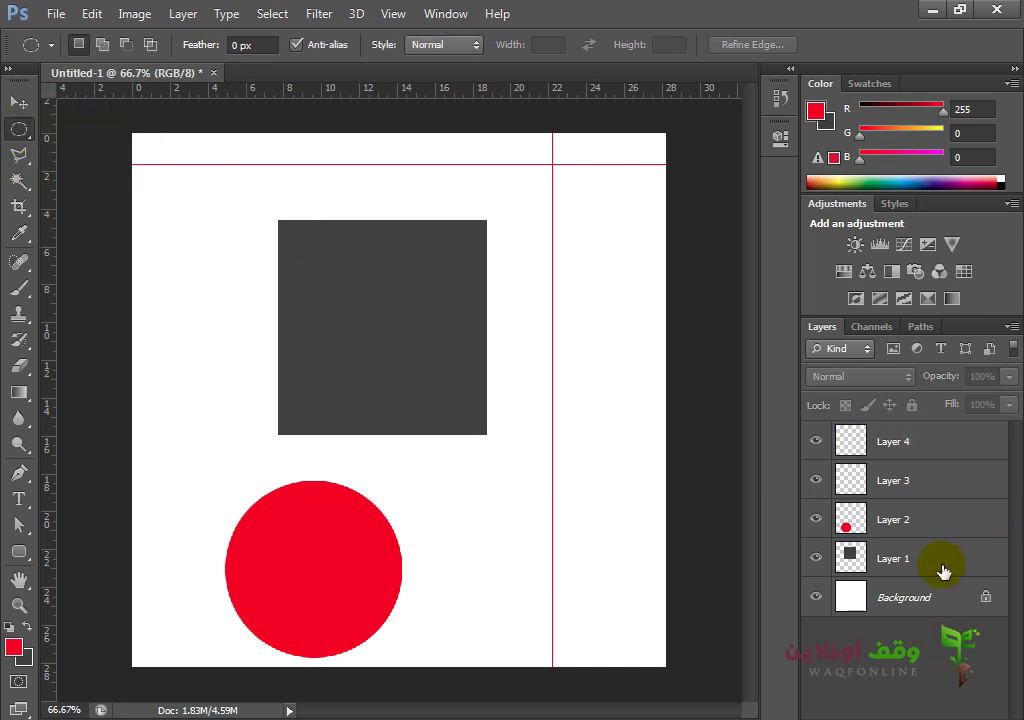
pyautogui.click(905, 452)
pyautogui.keyDown('shift'); pyautogui.click(915, 485); pyautogui.keyUp('shift')
pyautogui.keyDown('shift'); pyautogui.click(935, 522); pyautogui.keyUp('shift')
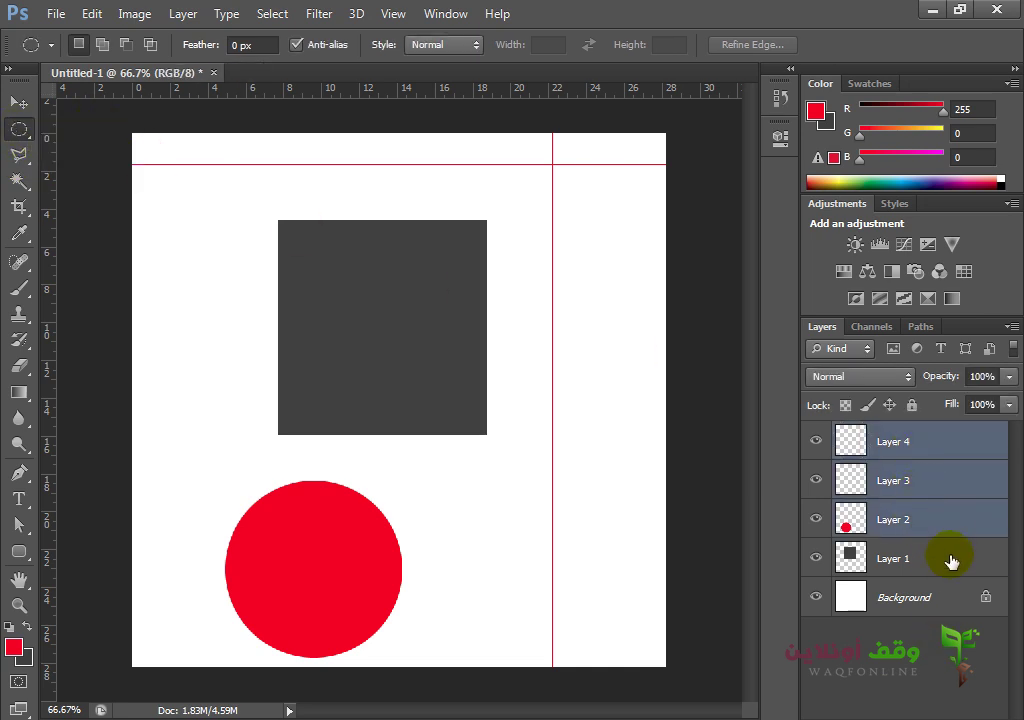
pyautogui.moveTo(949, 555); pyautogui.dragTo(1008, 698)
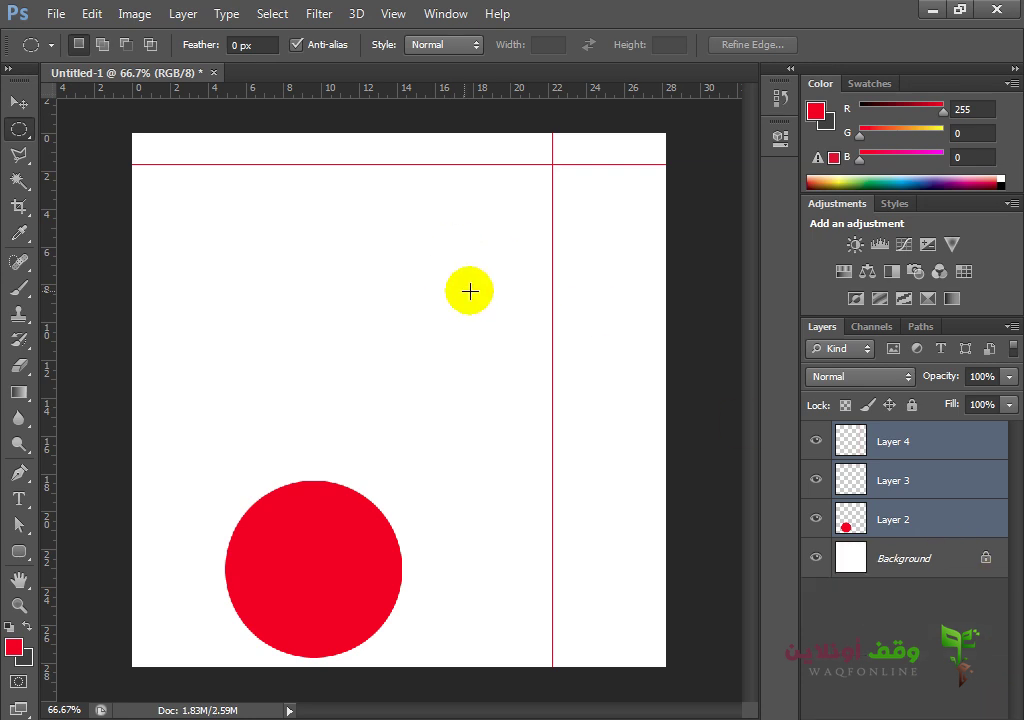
# Delete Layers 4, 3 and 2, leaving only the white Background layer
pyautogui.moveTo(880, 450); pyautogui.dragTo(990, 710)
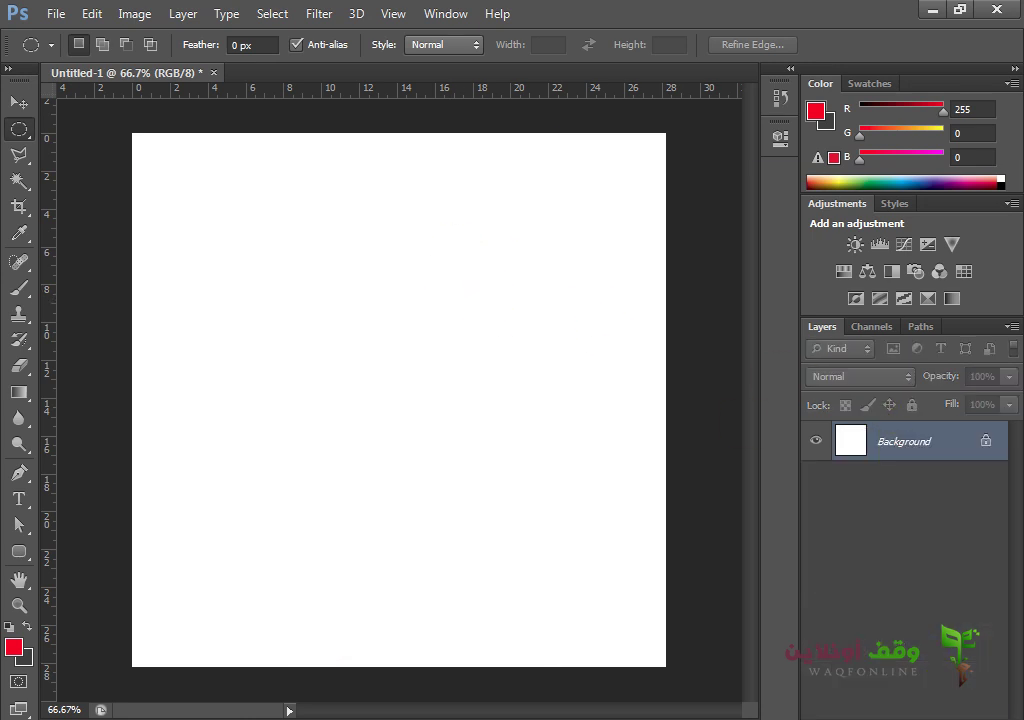
pyautogui.click(894, 434)
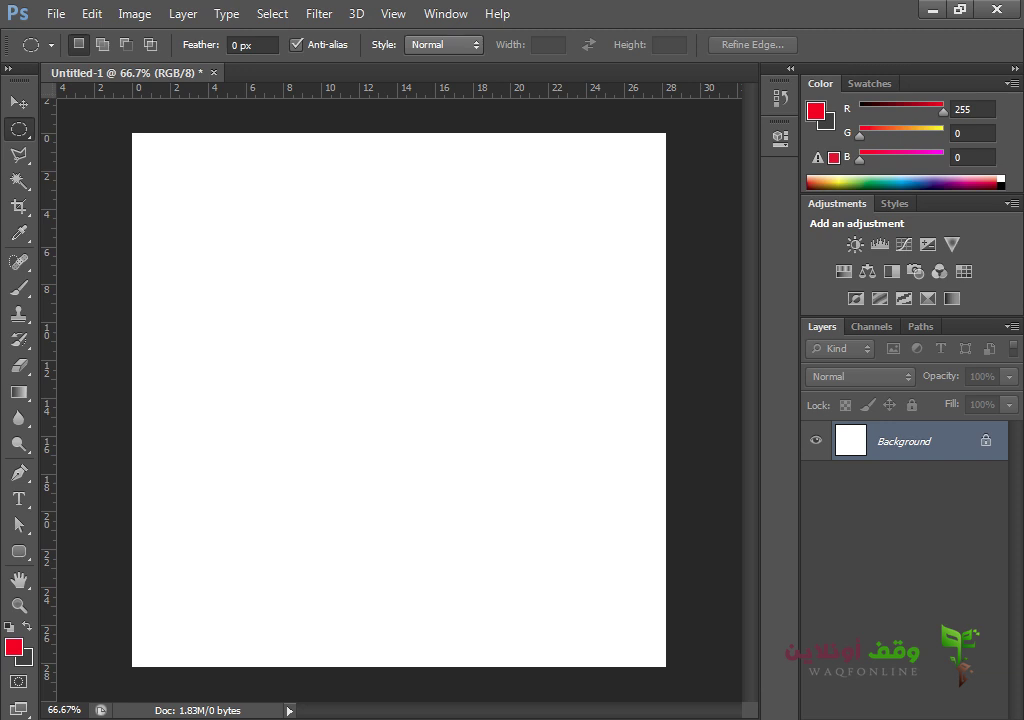
pyautogui.rightClick(27, 122)
pyautogui.click(138, 125)
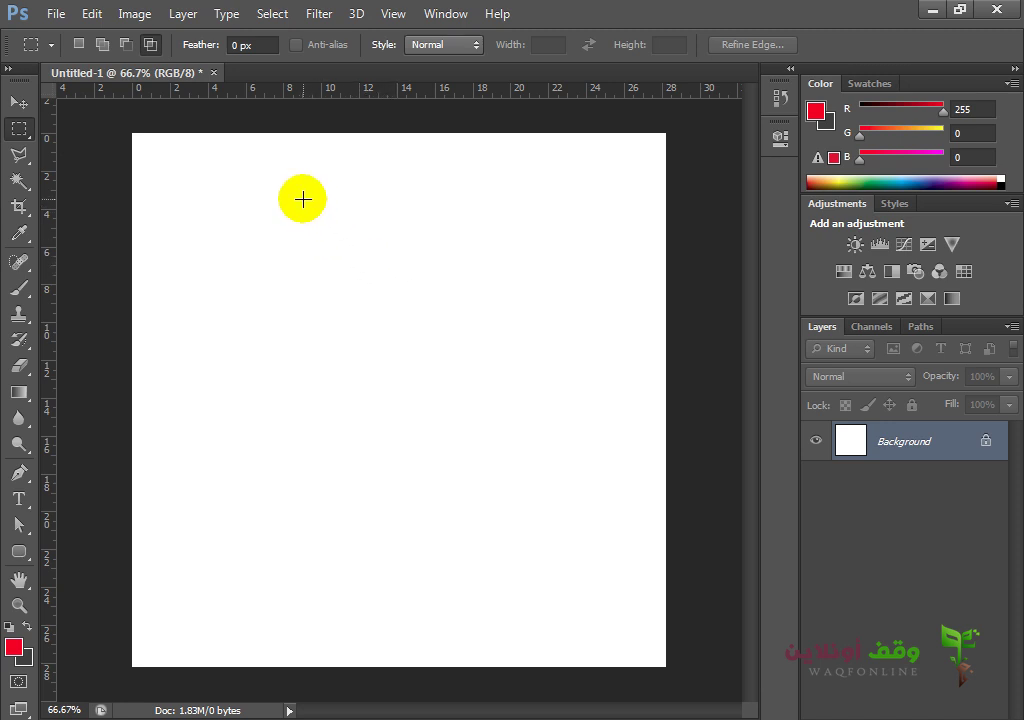
pyautogui.moveTo(301, 194); pyautogui.dragTo(488, 373)
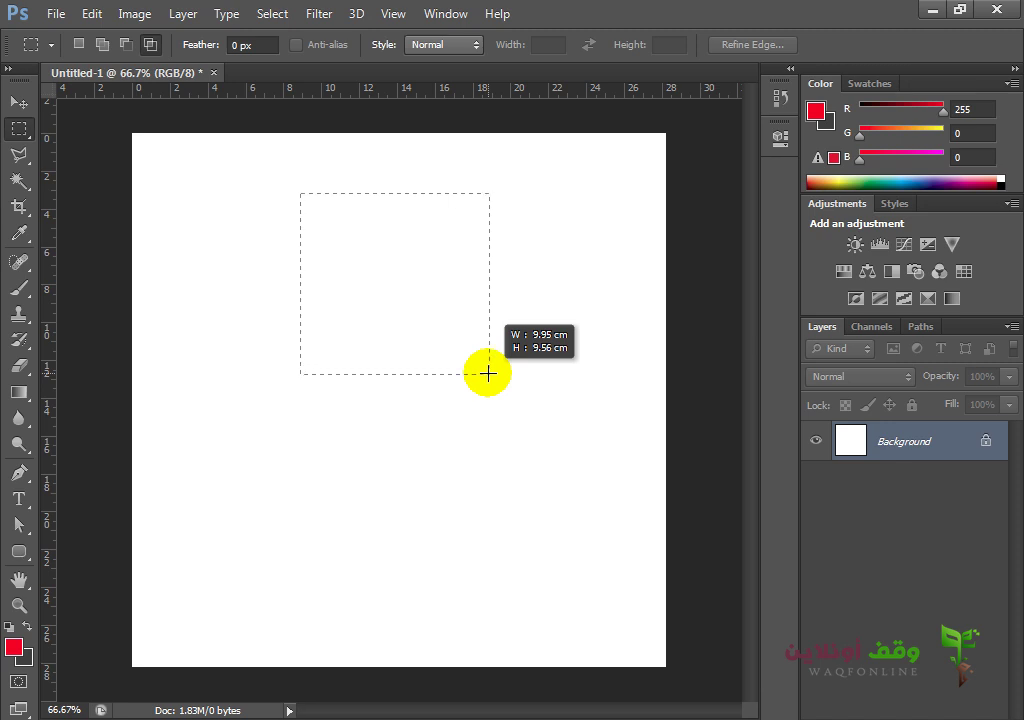
pyautogui.moveTo(488, 373); pyautogui.dragTo(519, 392)
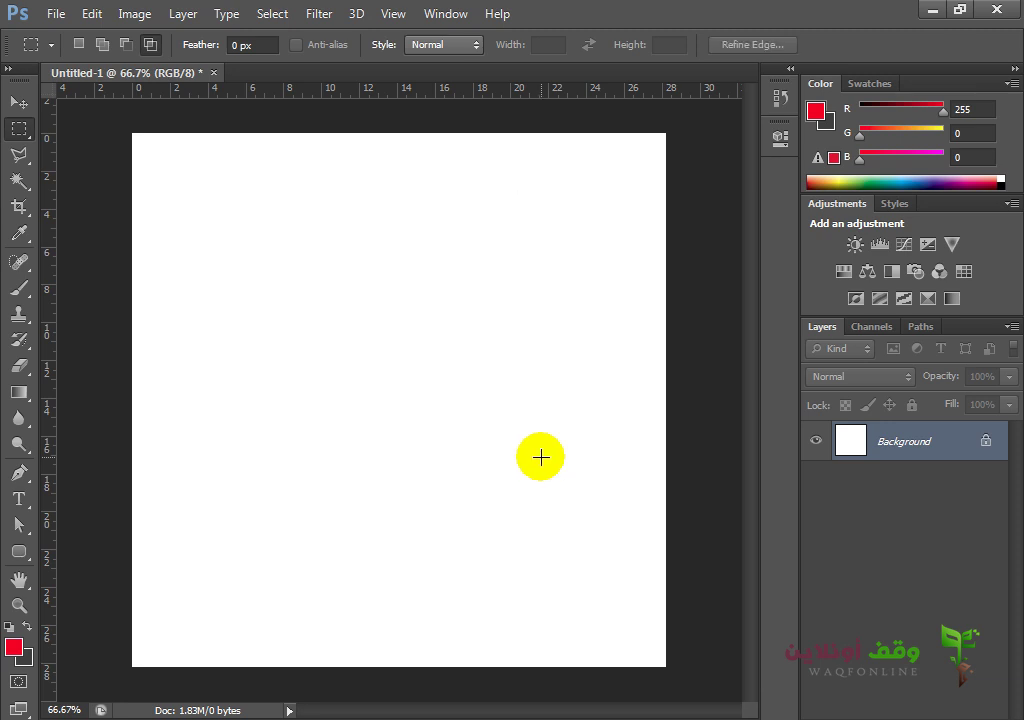
pyautogui.moveTo(336, 232); pyautogui.dragTo(557, 530)
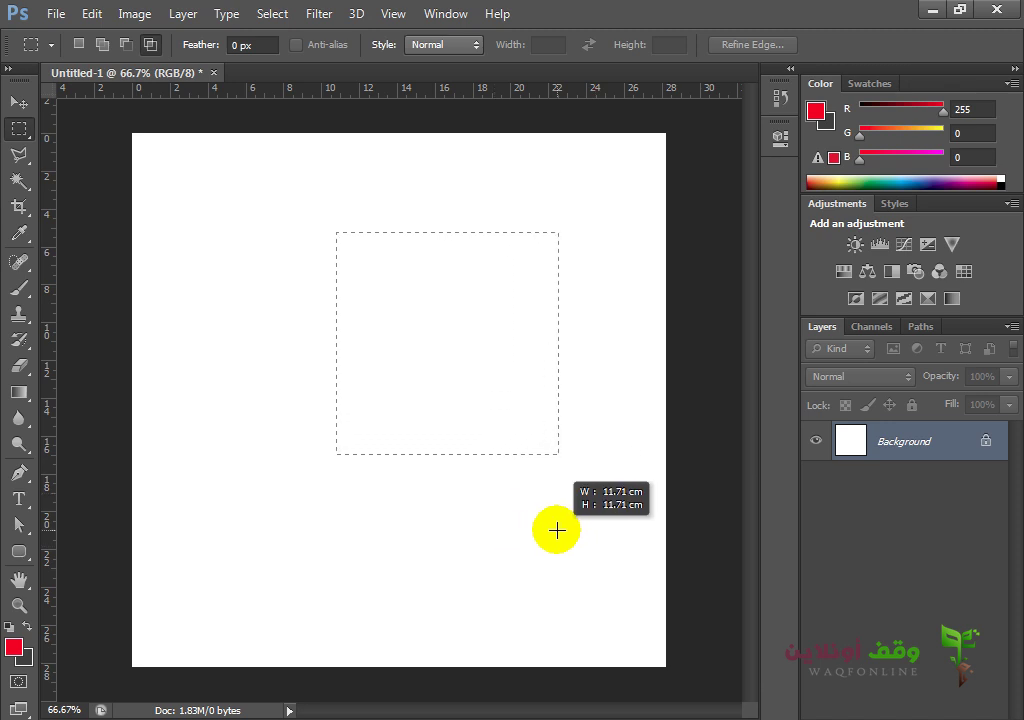
pyautogui.moveTo(557, 530)
pyautogui.mouseDown()
pyautogui.moveTo(562, 503)
pyautogui.moveTo(475, 491)
pyautogui.moveTo(421, 427)
pyautogui.moveTo(359, 309)
pyautogui.moveTo(501, 453)
pyautogui.moveTo(594, 581)
pyautogui.moveTo(633, 597)
pyautogui.moveTo(444, 523)
pyautogui.moveTo(473, 551)
pyautogui.moveTo(555, 594)
pyautogui.moveTo(498, 528)
pyautogui.moveTo(432, 488)
pyautogui.moveTo(432, 500)
pyautogui.moveTo(551, 574)
pyautogui.moveTo(384, 432)
pyautogui.moveTo(507, 513)
pyautogui.mouseUp()
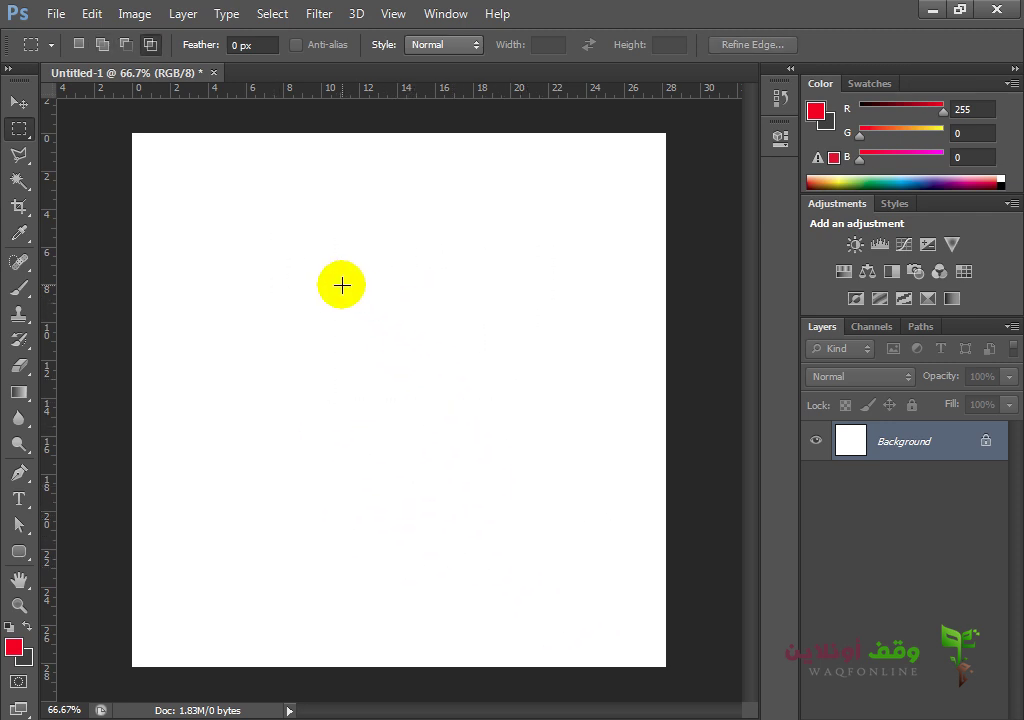
pyautogui.moveTo(319, 260); pyautogui.dragTo(491, 418)
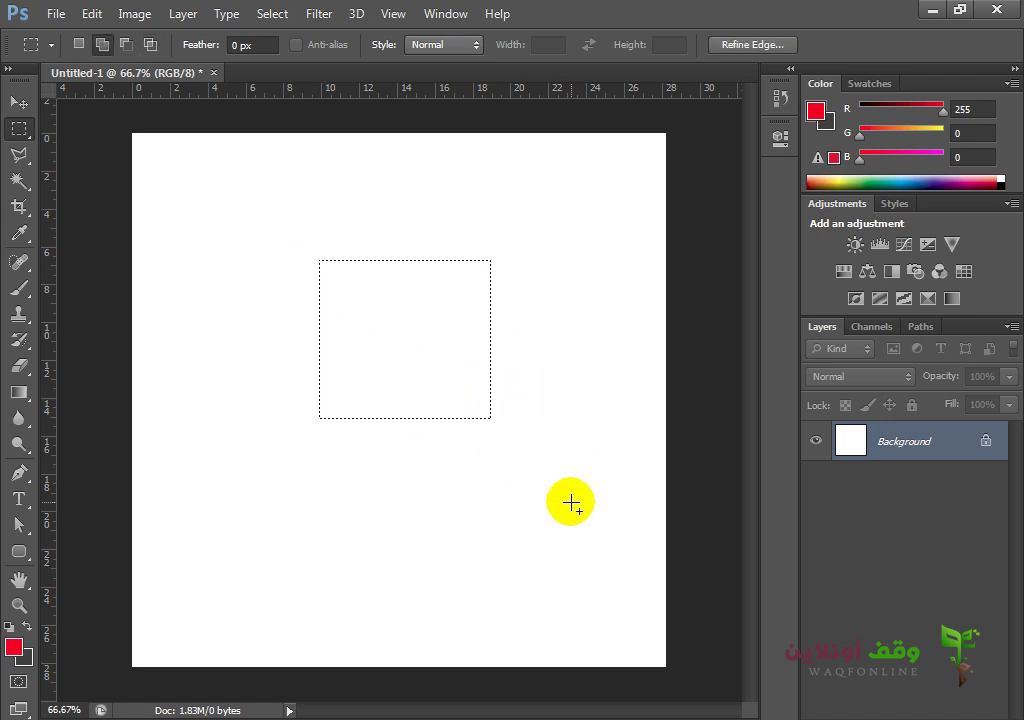
pyautogui.keyDown('alt'); pyautogui.keyDown('shift'); pyautogui.click(325, 255); pyautogui.keyUp('shift'); pyautogui.keyUp('alt')
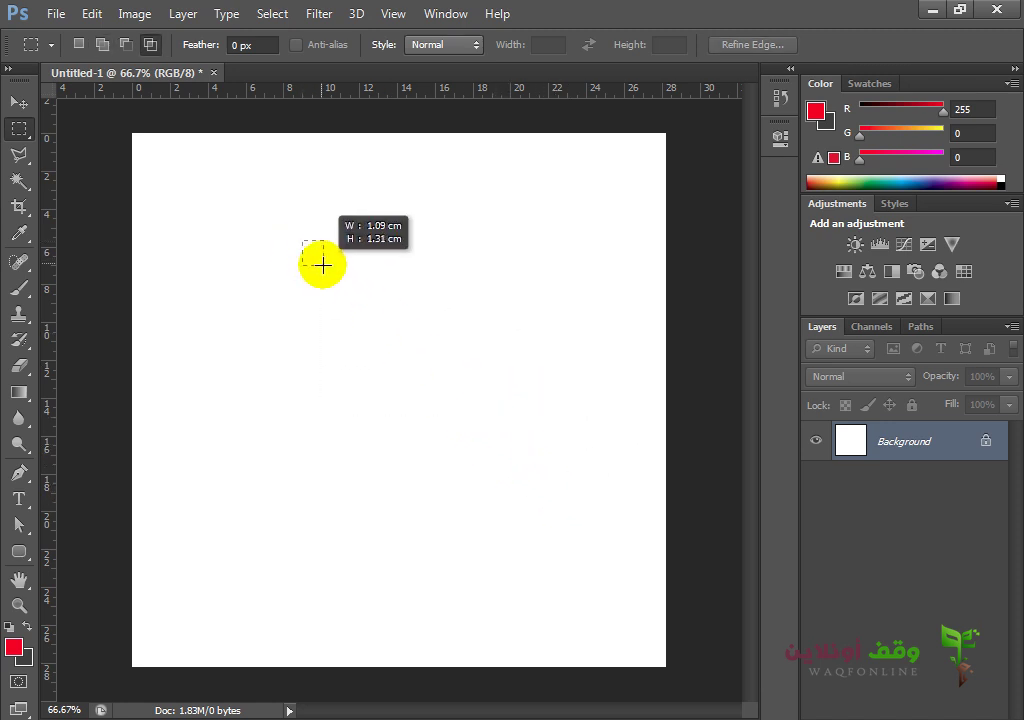
pyautogui.moveTo(310, 251); pyautogui.dragTo(567, 496)
pyautogui.click(555, 497)
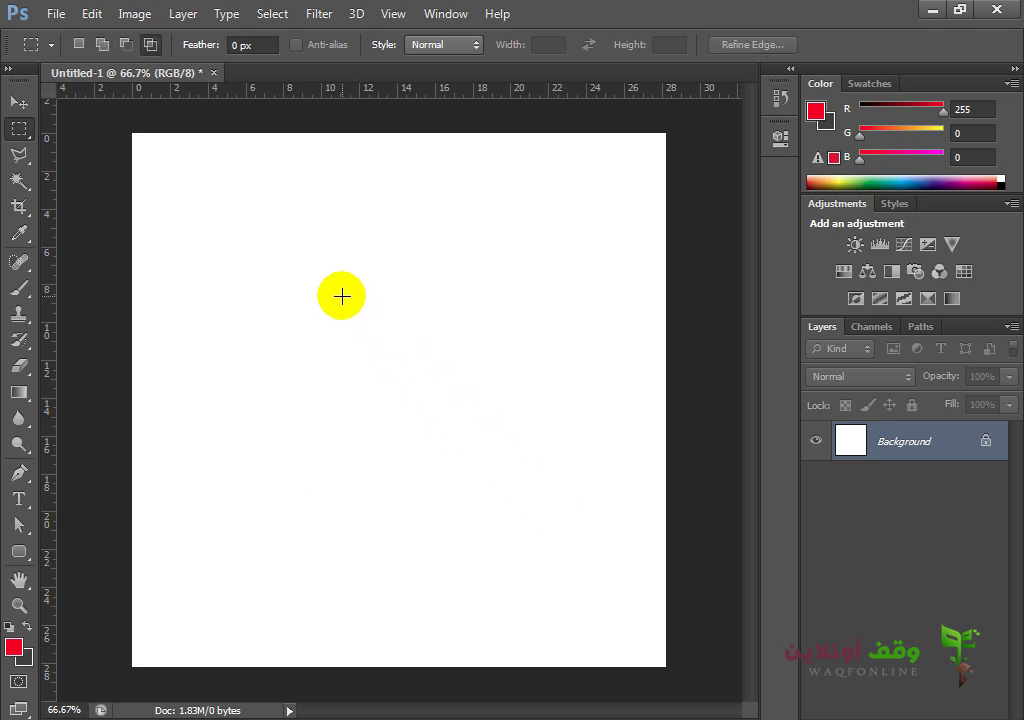
pyautogui.moveTo(342, 296); pyautogui.dragTo(439, 432)
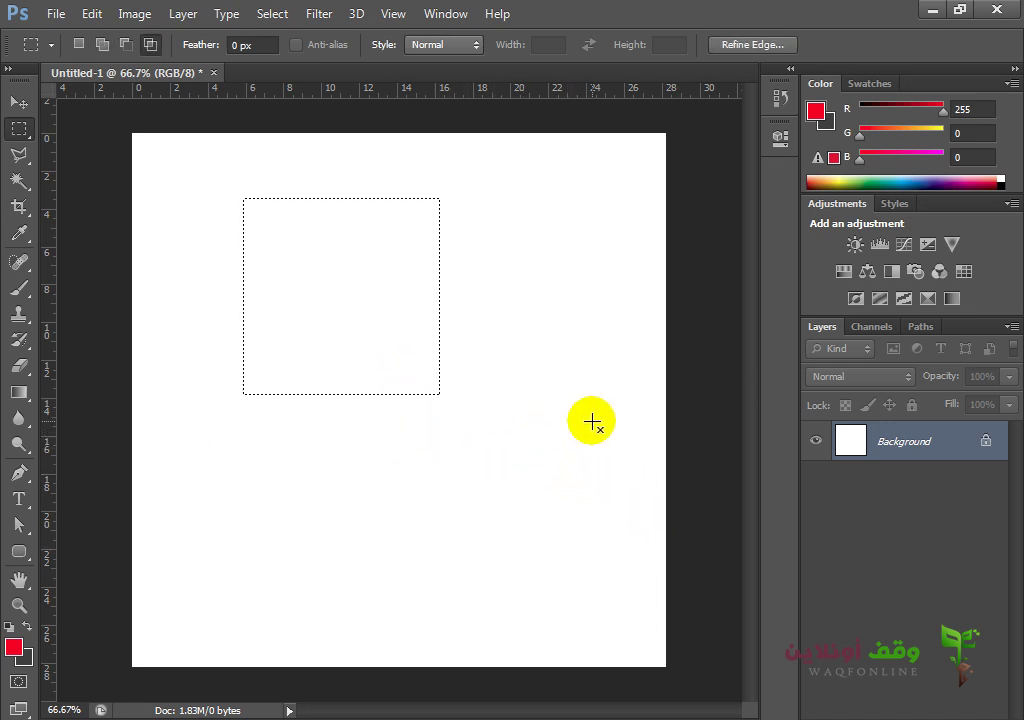
pyautogui.hotkey('ctrl', 'z')
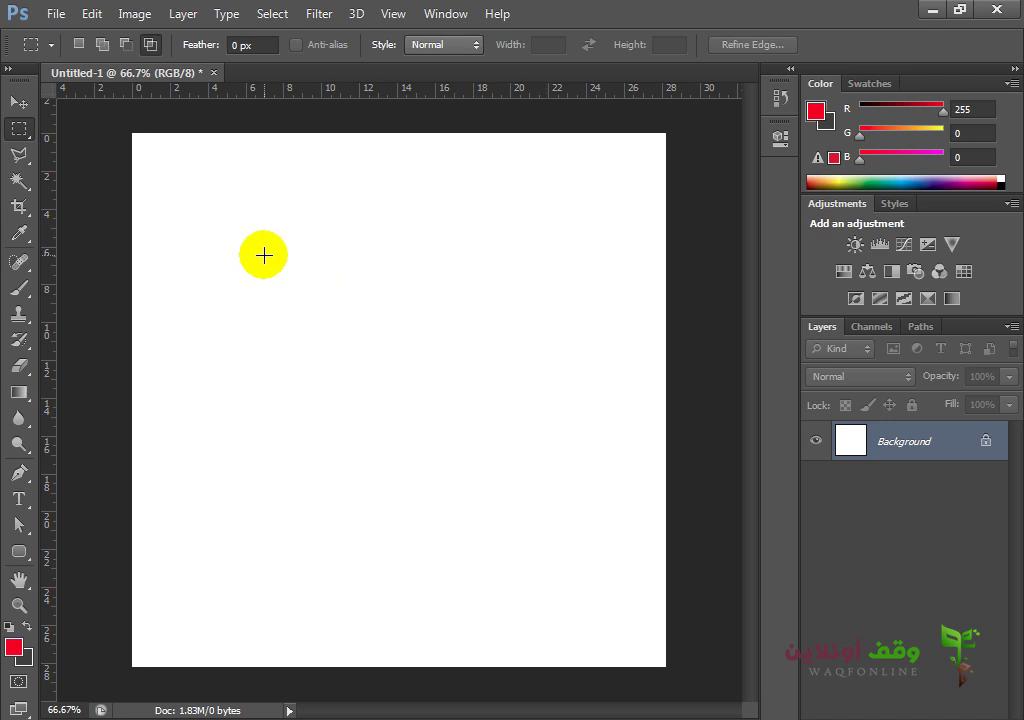
pyautogui.moveTo(260, 197); pyautogui.dragTo(540, 424)
pyautogui.click(478, 395)
# Switch back to the Elliptical Marquee and drag a circular selection in the upper left
pyautogui.rightClick(18, 131)
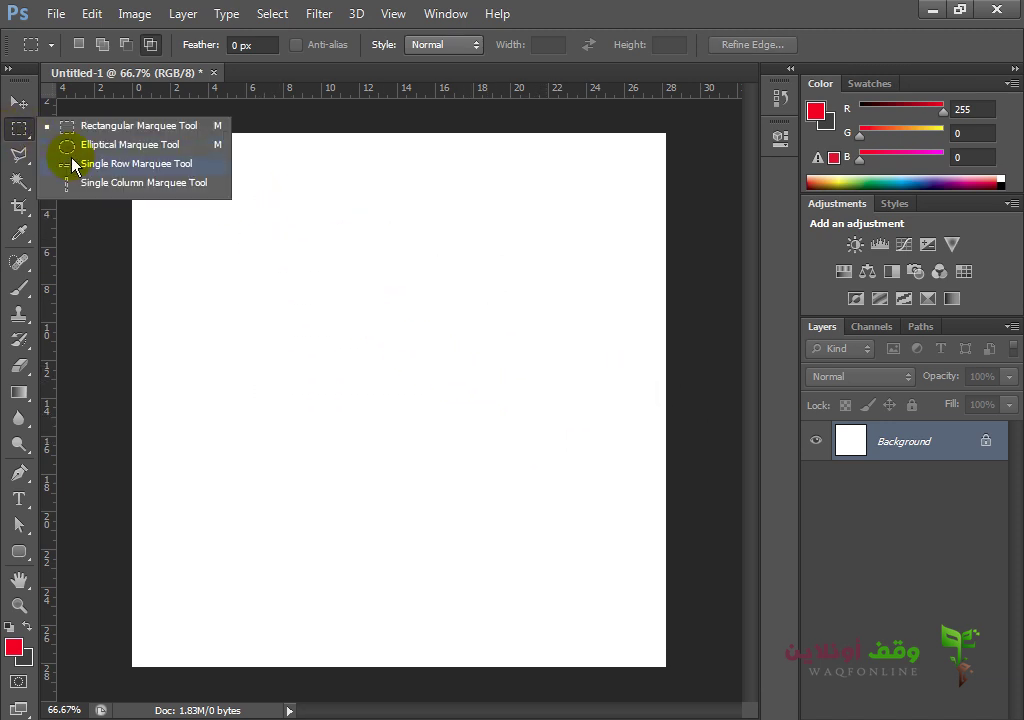
pyautogui.click(80, 165)
pyautogui.rightClick(18, 131)
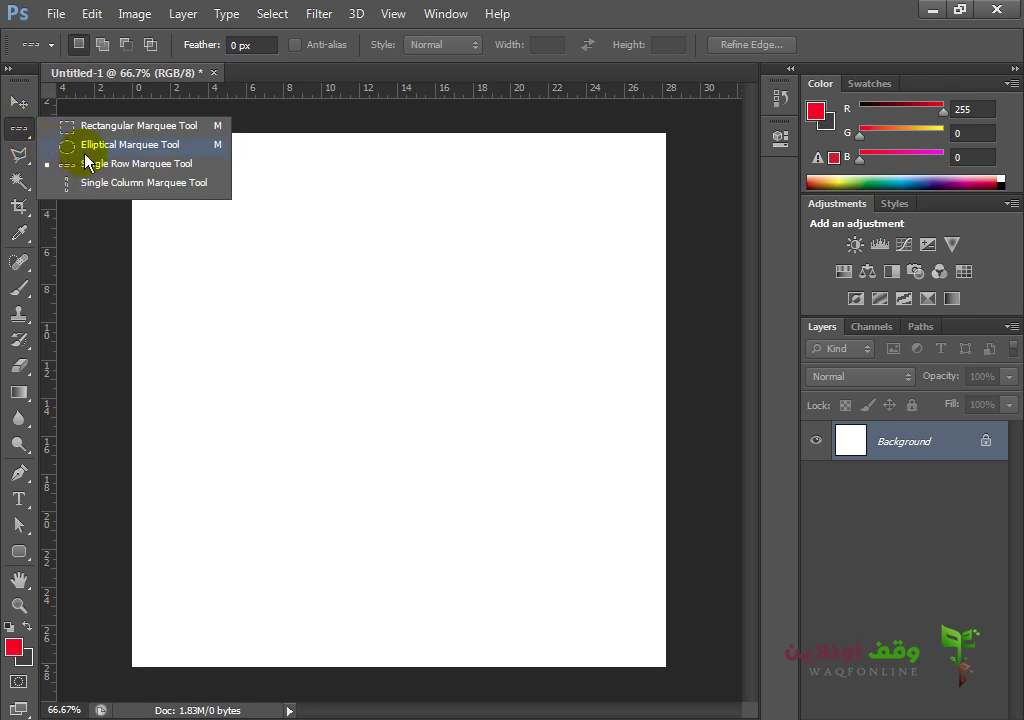
pyautogui.click(86, 146)
pyautogui.moveTo(321, 337); pyautogui.dragTo(477, 584)
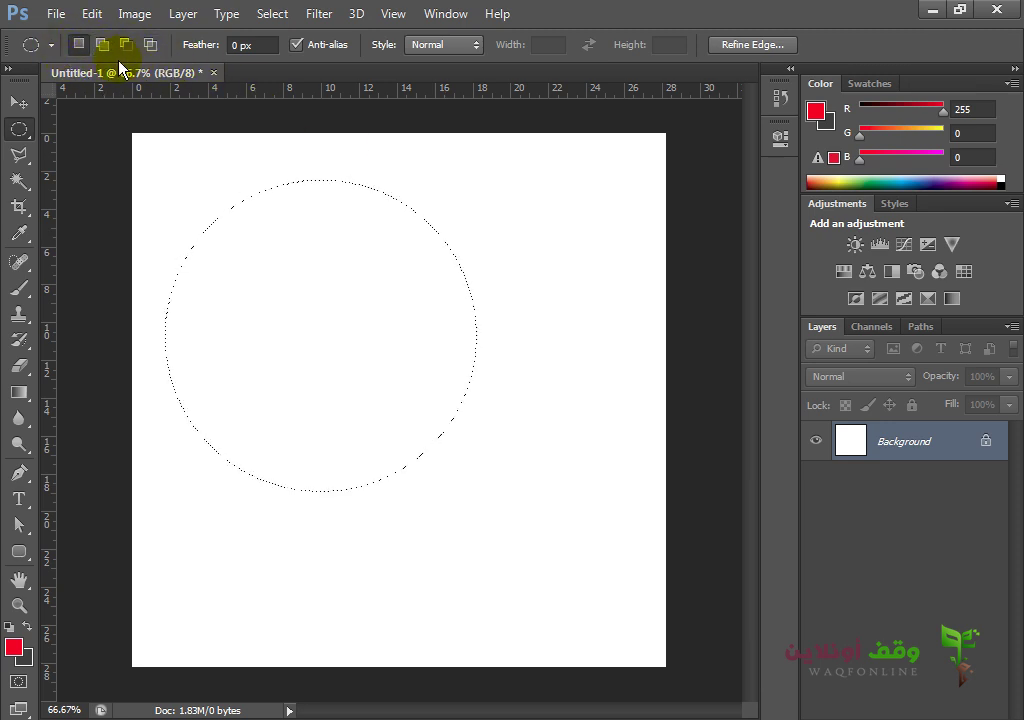
# Clear the circle, switch to the Rectangular Marquee, and dismiss the no-pixels-selected warning
pyautogui.click(210, 258)
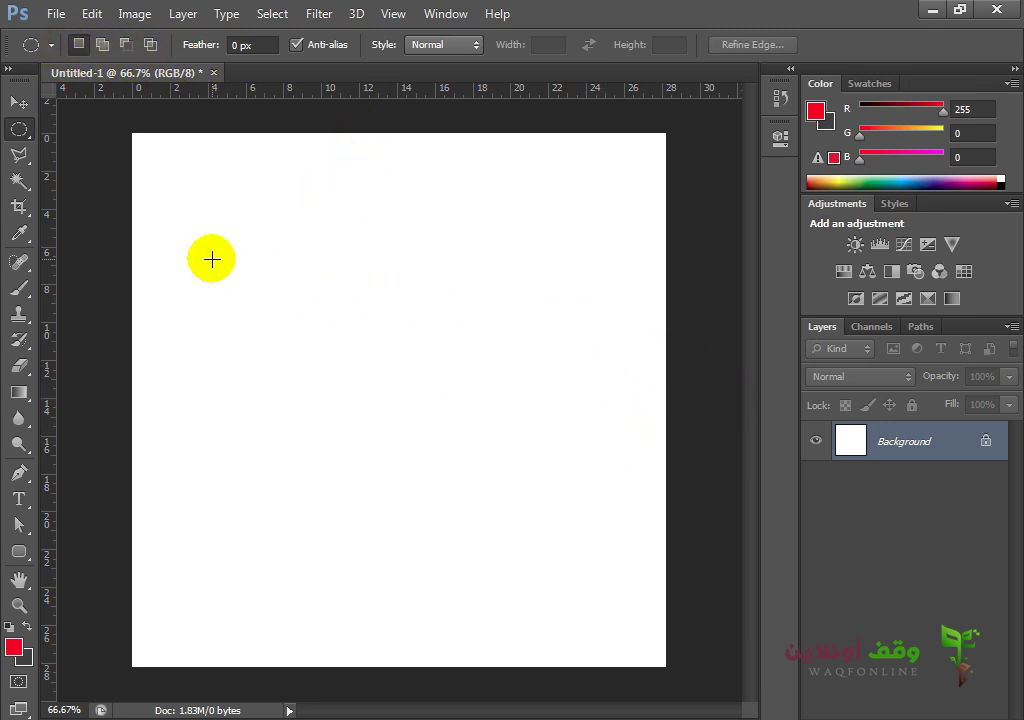
pyautogui.rightClick(15, 141)
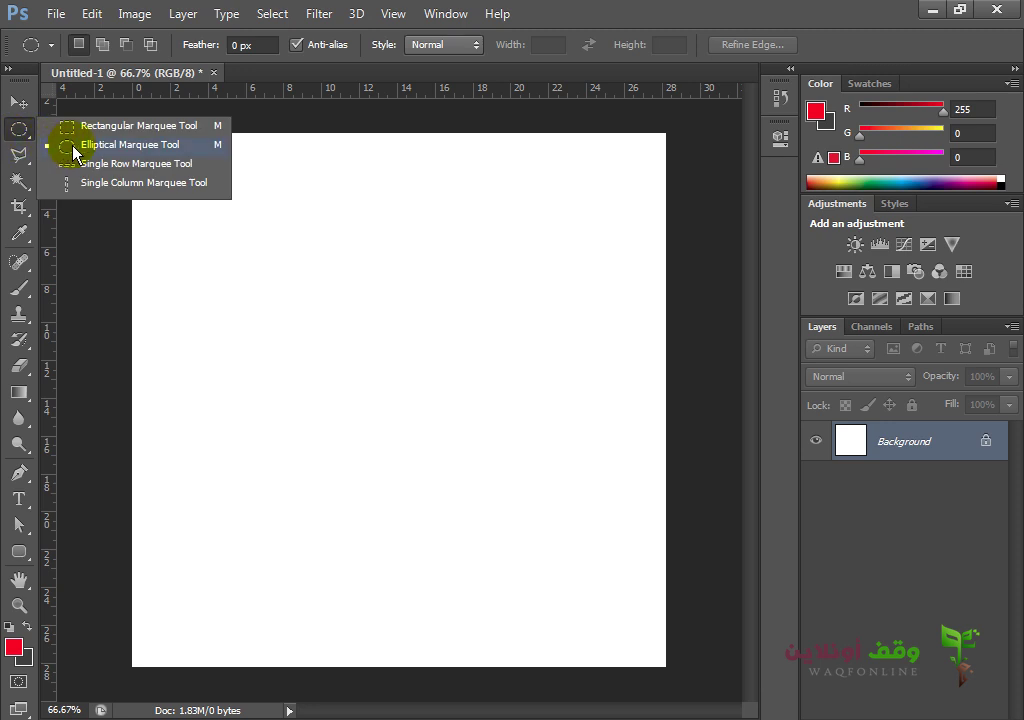
pyautogui.click(130, 126)
pyautogui.moveTo(445, 230); pyautogui.dragTo(263, 412)
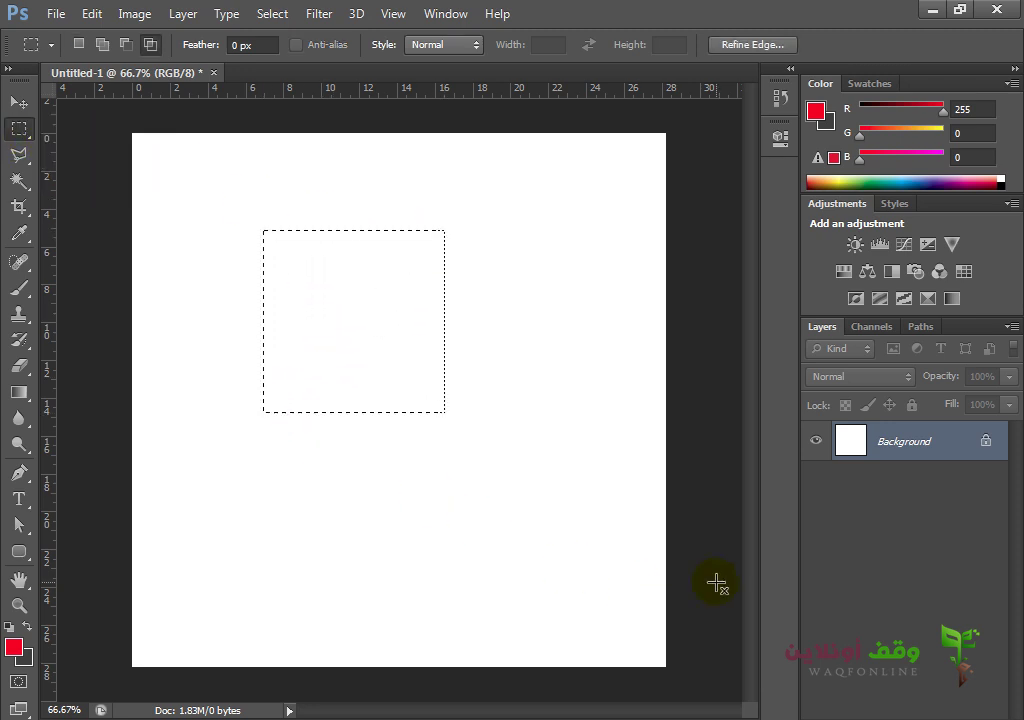
pyautogui.moveTo(620, 393); pyautogui.dragTo(491, 589)
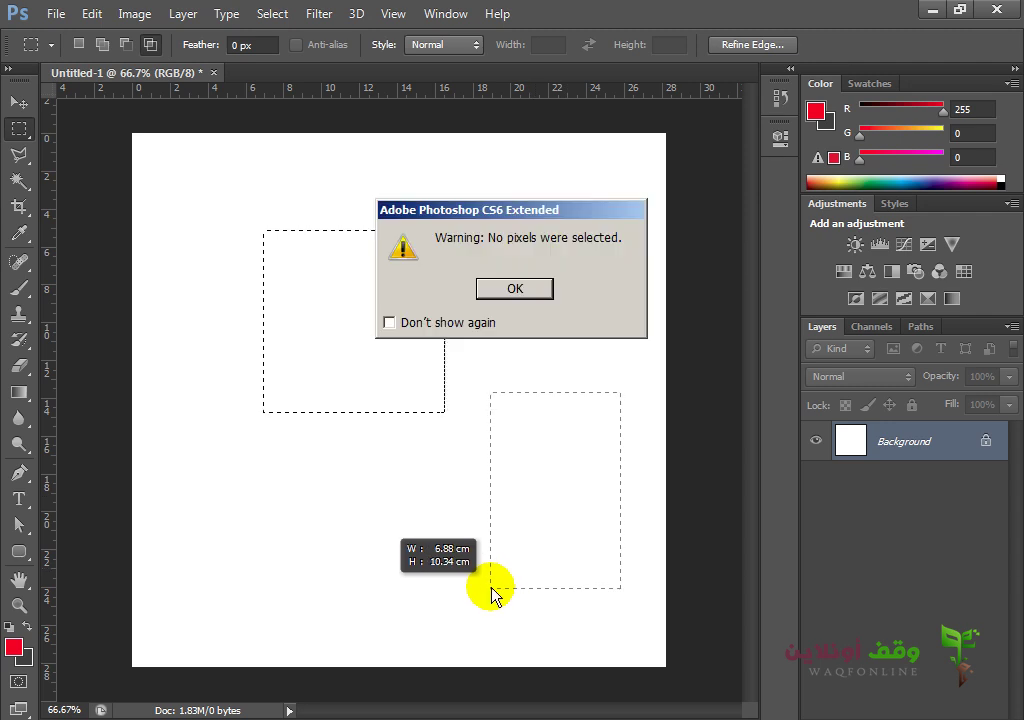
pyautogui.click(513, 289)
# Use New Selection mode and draw rectangles, ending with a tall one right of centre
pyautogui.click(78, 44)
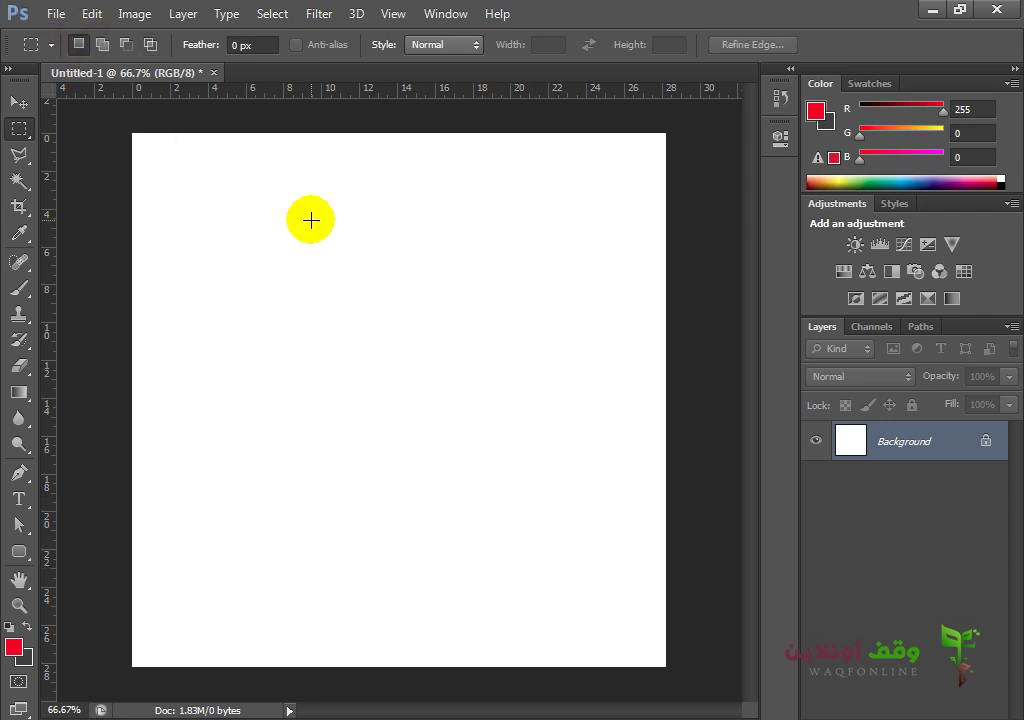
pyautogui.moveTo(523, 377); pyautogui.dragTo(338, 599)
pyautogui.moveTo(441, 188); pyautogui.dragTo(246, 380)
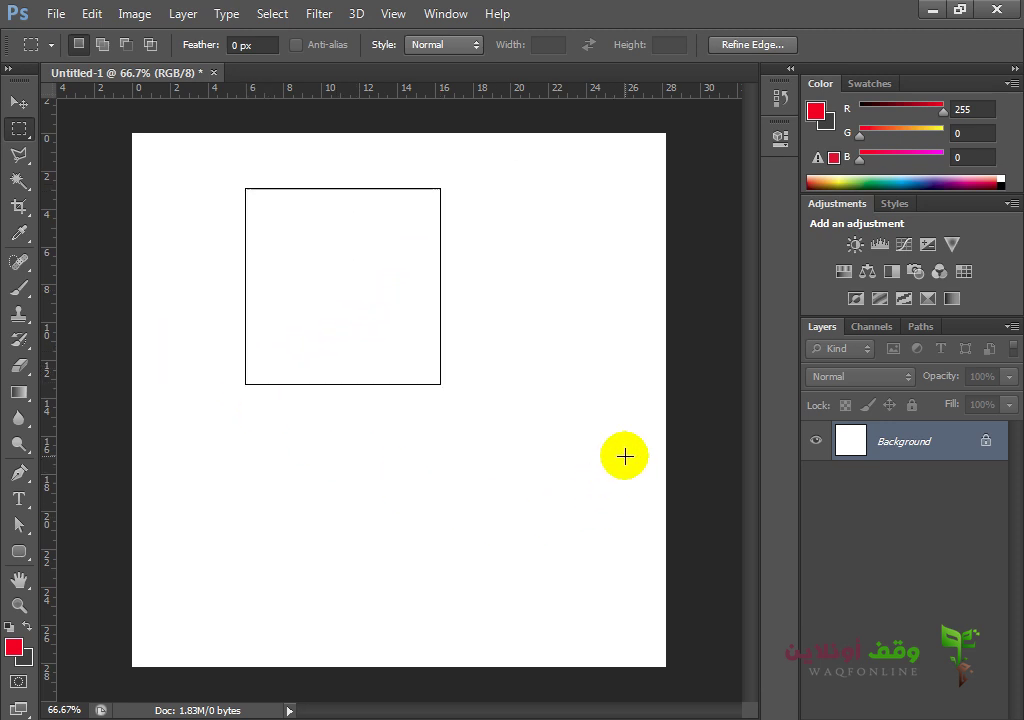
pyautogui.moveTo(606, 437); pyautogui.dragTo(491, 535)
pyautogui.click(485, 608)
pyautogui.moveTo(338, 164); pyautogui.dragTo(190, 326)
pyautogui.moveTo(565, 342); pyautogui.dragTo(432, 511)
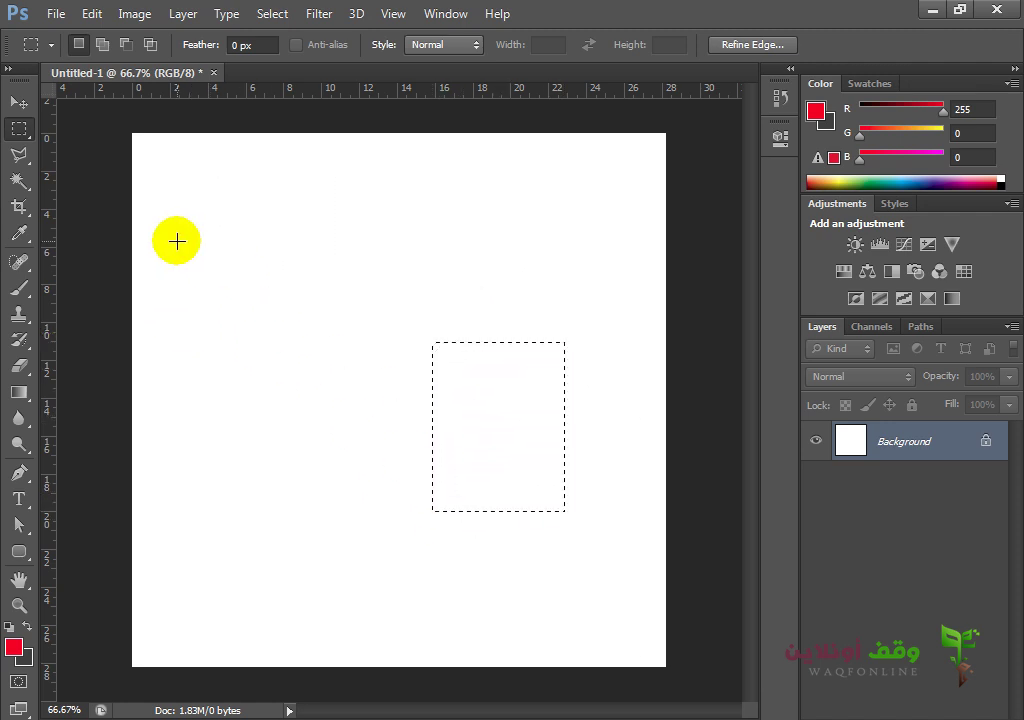
# In Add to selection mode, add four more rectangles across the canvas
pyautogui.click(102, 46)
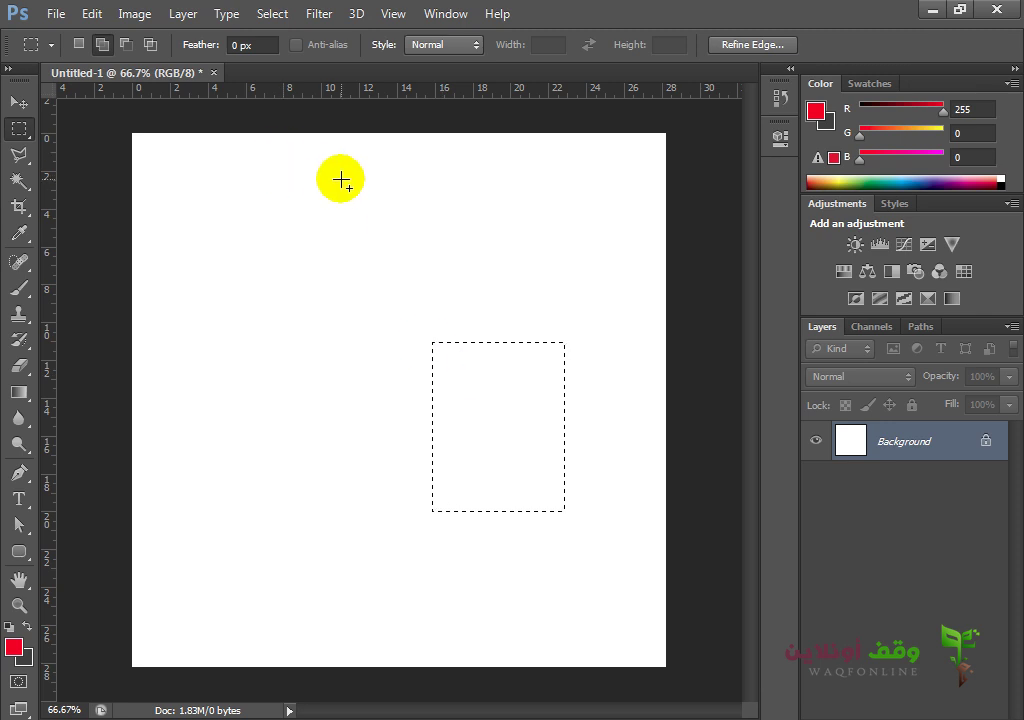
pyautogui.moveTo(342, 182); pyautogui.dragTo(195, 326)
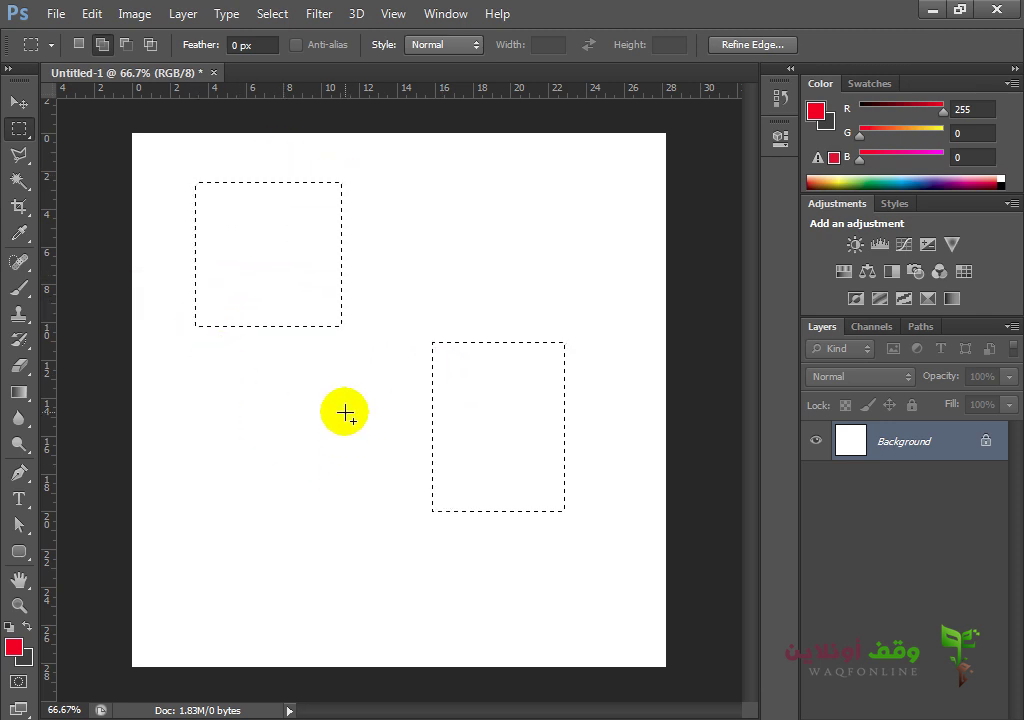
pyautogui.moveTo(346, 411); pyautogui.dragTo(289, 459)
pyautogui.moveTo(520, 189); pyautogui.dragTo(484, 253)
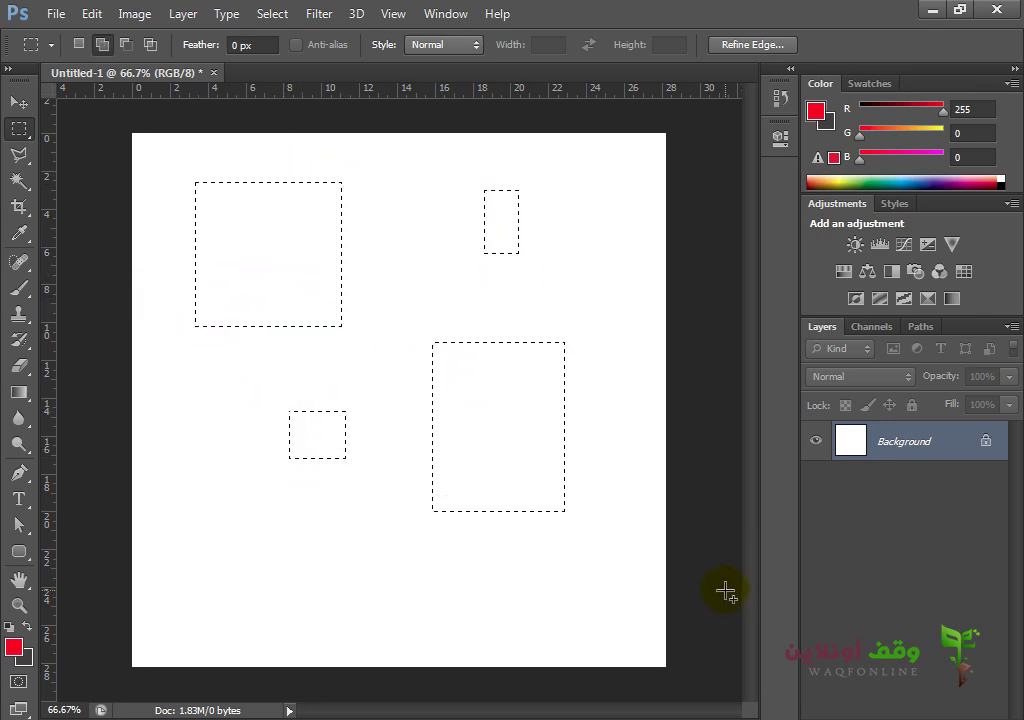
pyautogui.moveTo(657, 551); pyautogui.dragTo(595, 605)
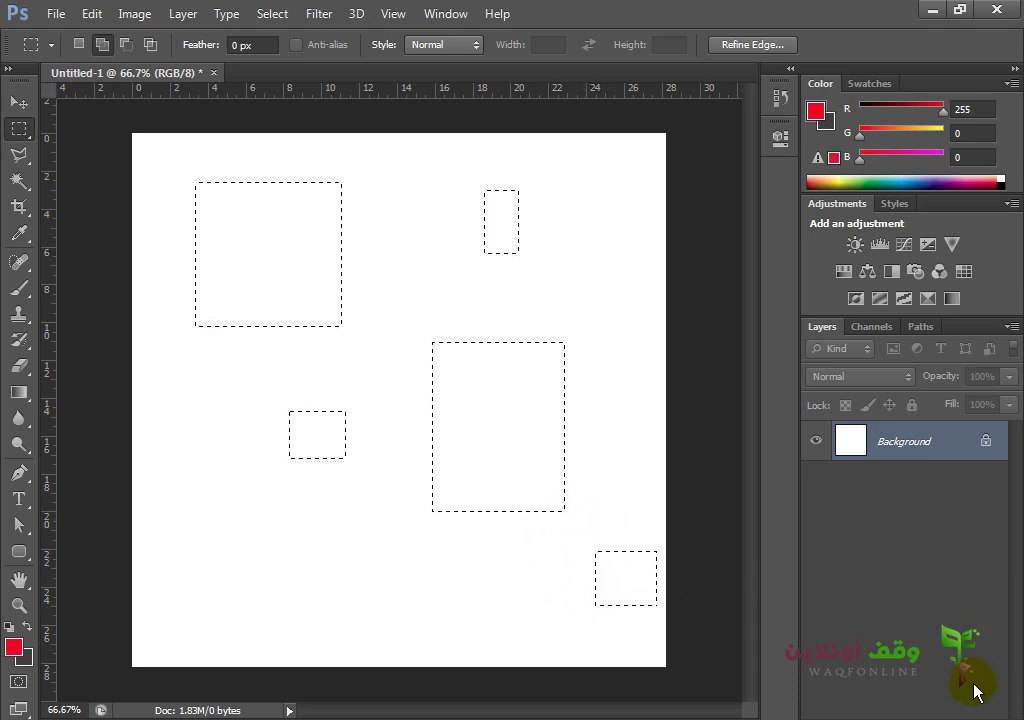
# On a new layer, fill the five rectangles red, then reselect and delete the red
pyautogui.hotkey('ctrl', 'shift', 'alt', 'n')
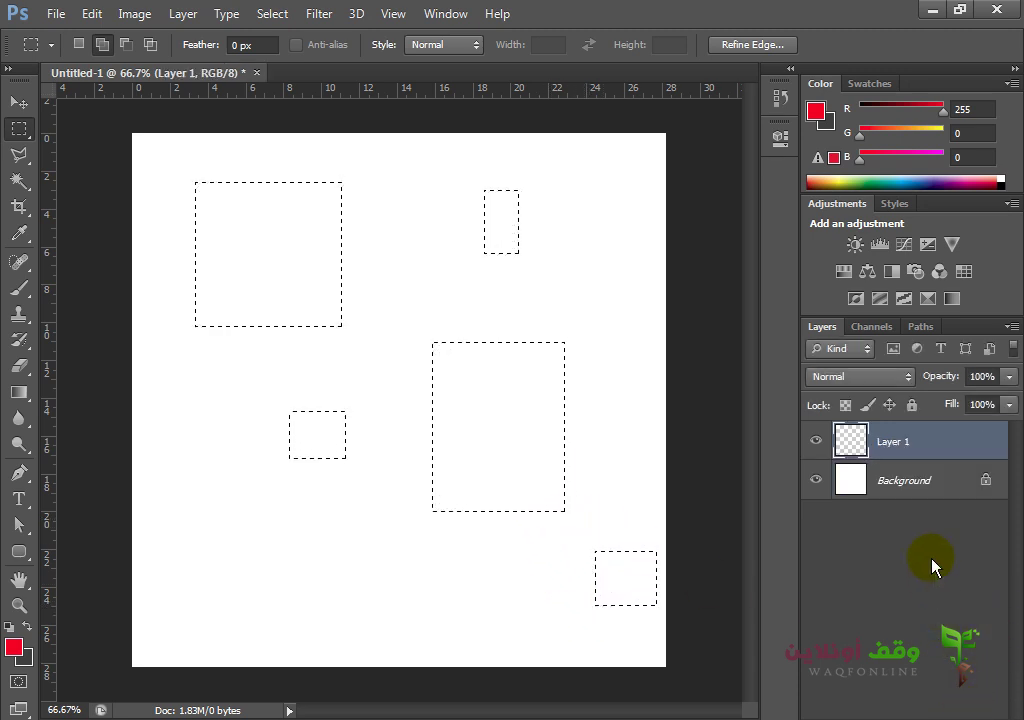
pyautogui.hotkey('alt', 'BackSpace')
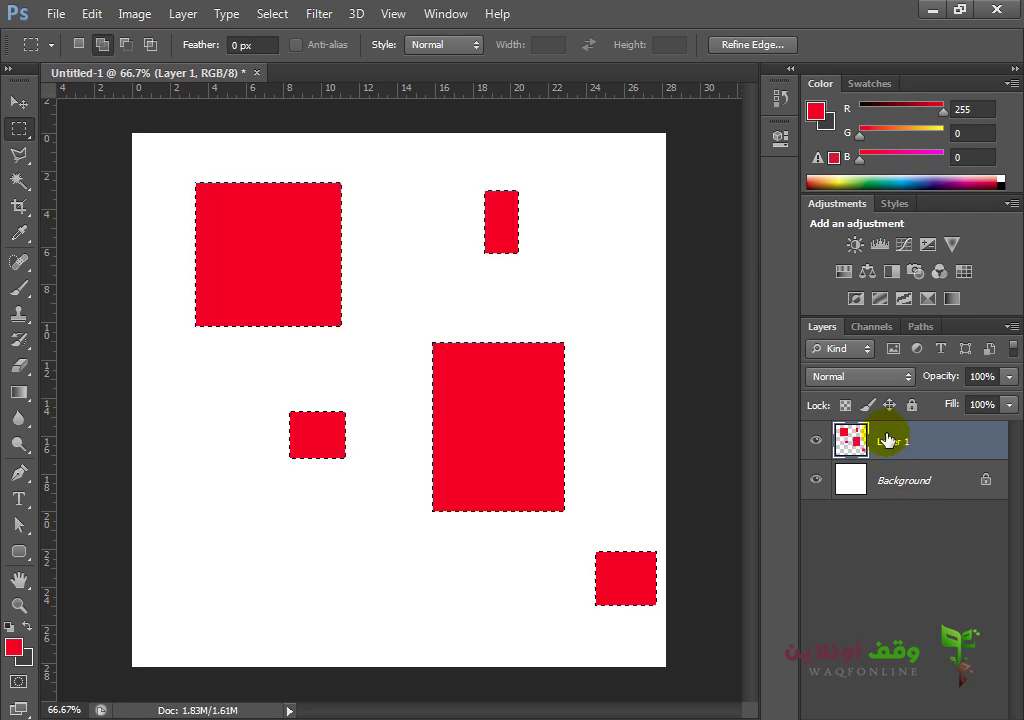
pyautogui.hotkey('ctrl', 'd')
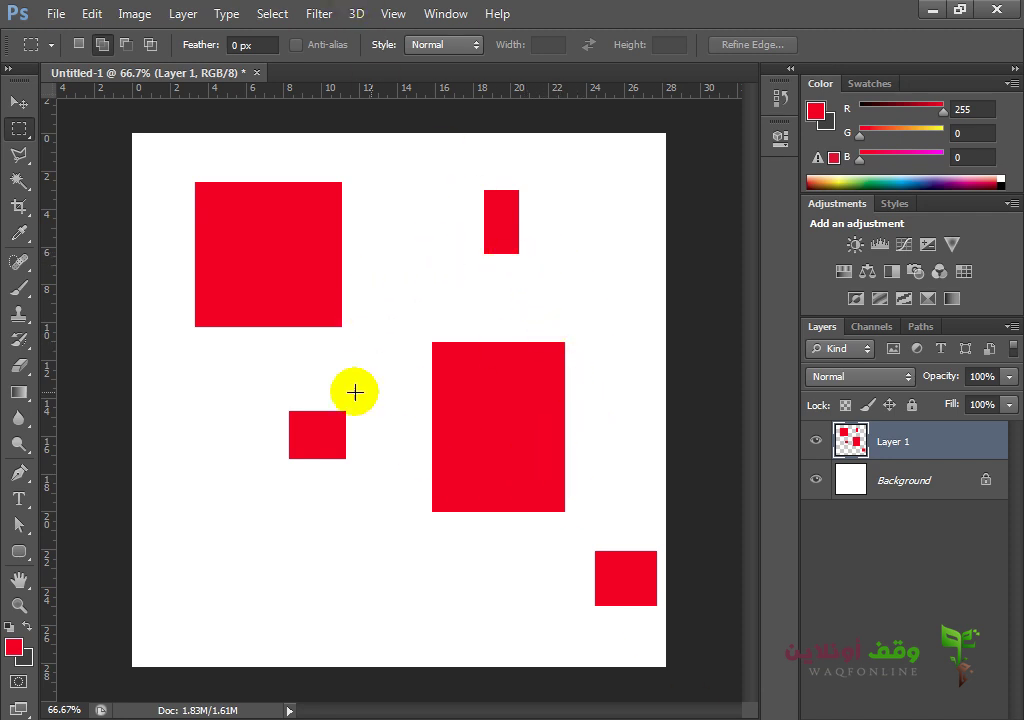
pyautogui.click(474, 381)
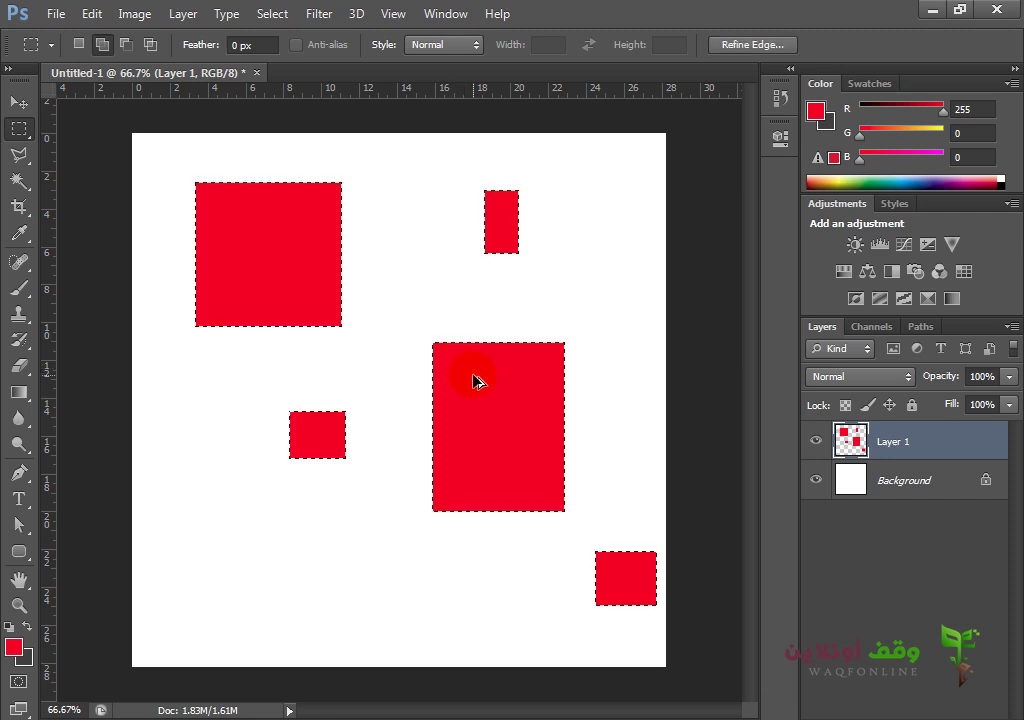
pyautogui.press('Delete')
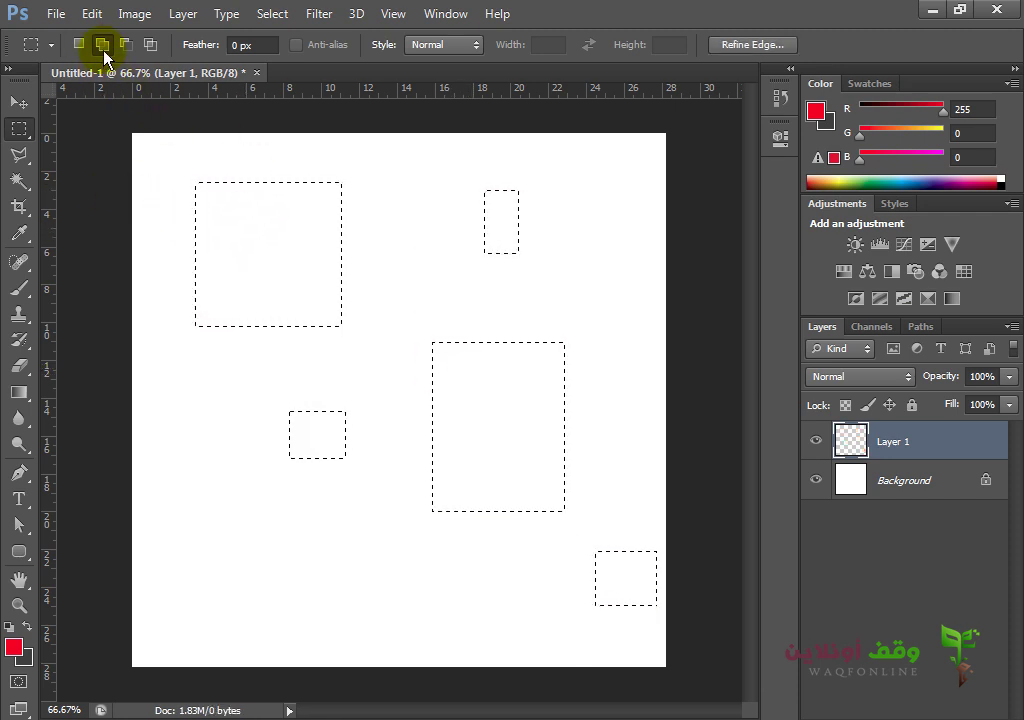
# Step back to remove Layer 1, add two overlapping rectangles to the selection, then deselect everything
pyautogui.hotkey('ctrl', 'alt', 'z')
pyautogui.hotkey('ctrl', 'alt', 'z')
pyautogui.hotkey('ctrl', 'alt', 'z')
pyautogui.hotkey('ctrl', 'alt', 'z')
pyautogui.hotkey('ctrl', 'alt', 'z')
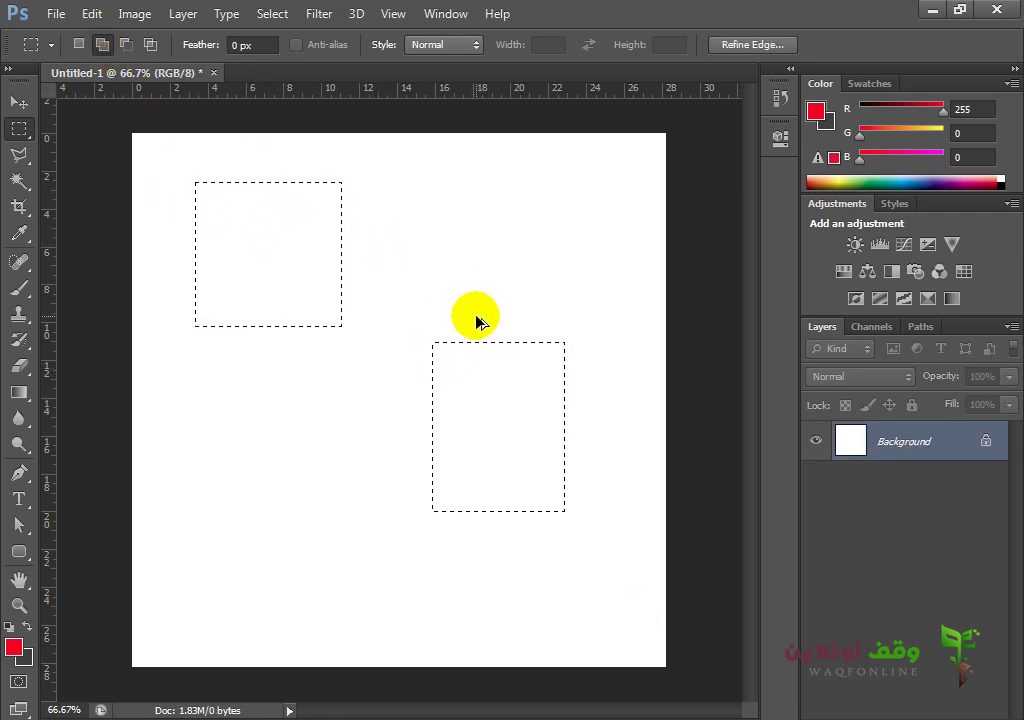
pyautogui.hotkey('ctrl', 'alt', 'z')
pyautogui.moveTo(474, 262); pyautogui.dragTo(353, 427)
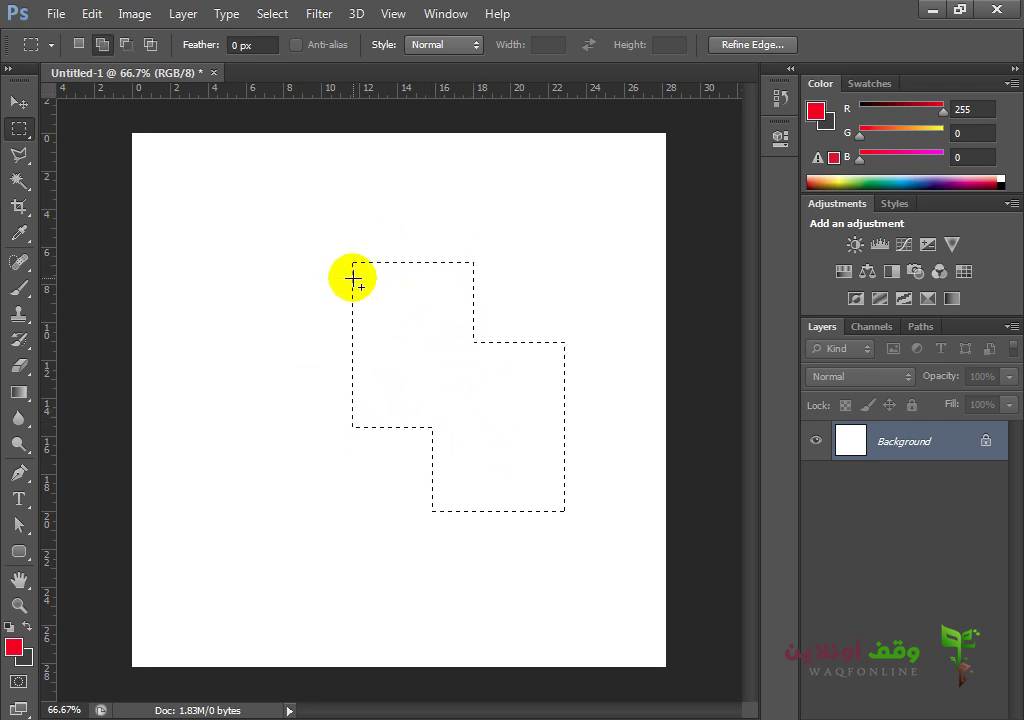
pyautogui.moveTo(604, 275); pyautogui.dragTo(520, 409)
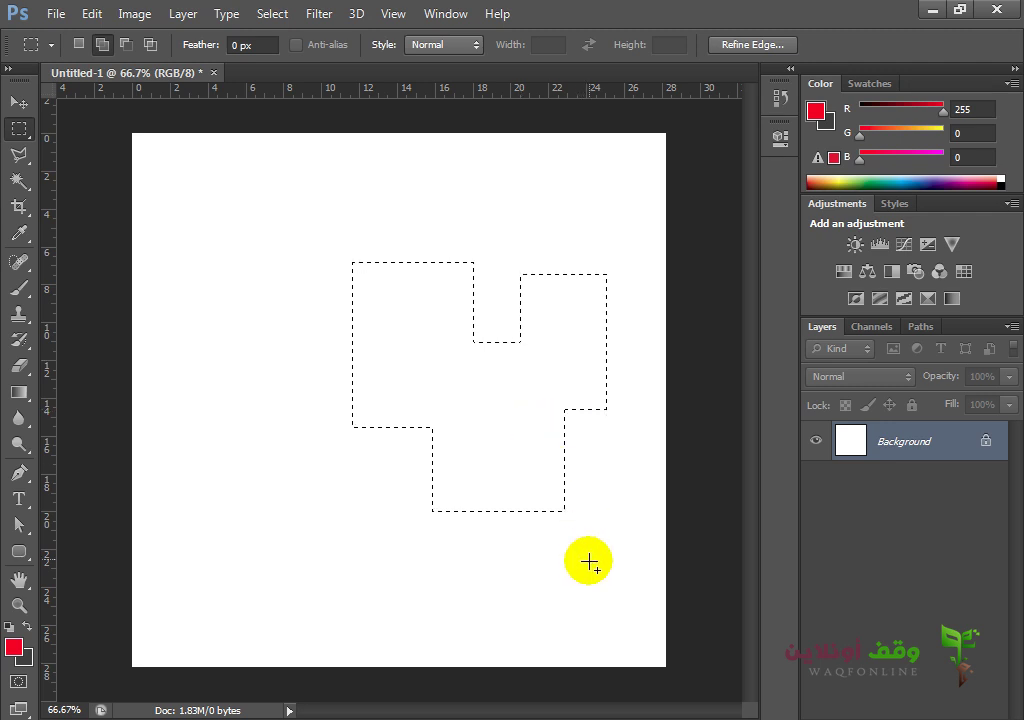
pyautogui.hotkey('ctrl', 'd')
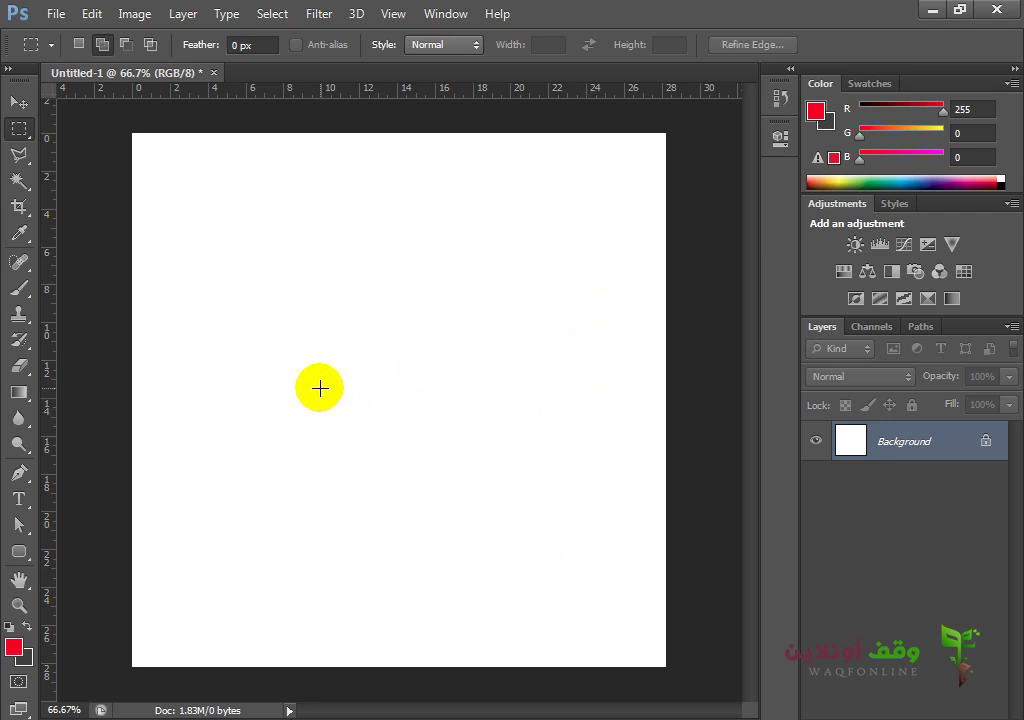
pyautogui.rightClick(18, 138)
# Select a large central circle plus two ear circles in Add mode, then add a new layer
pyautogui.click(82, 145)
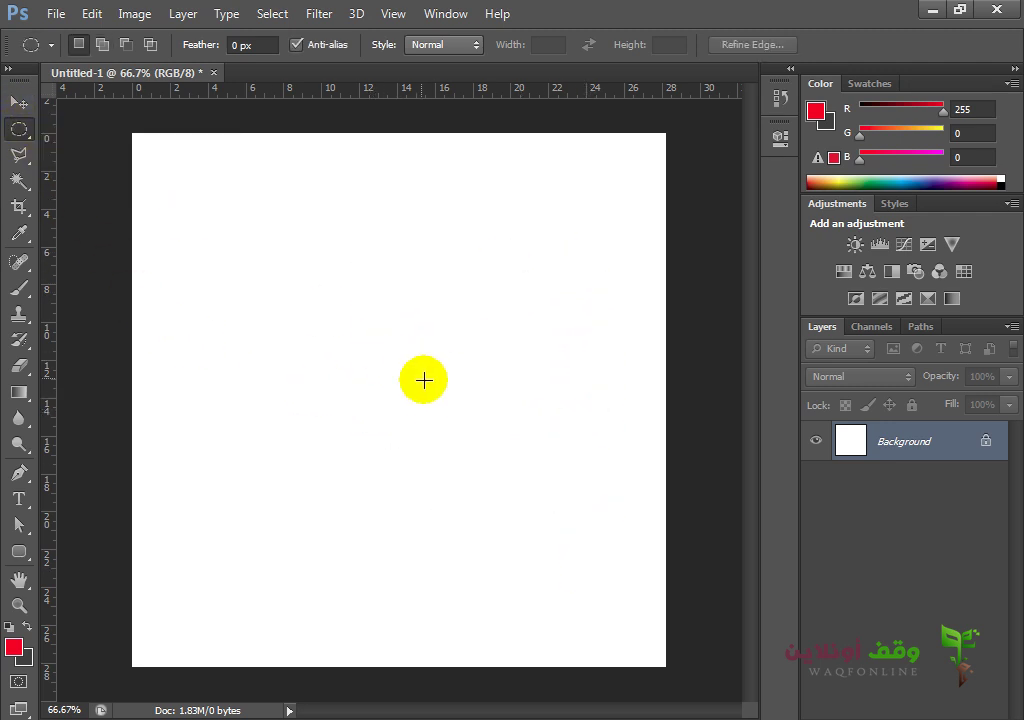
pyautogui.moveTo(389, 352); pyautogui.dragTo(300, 719)
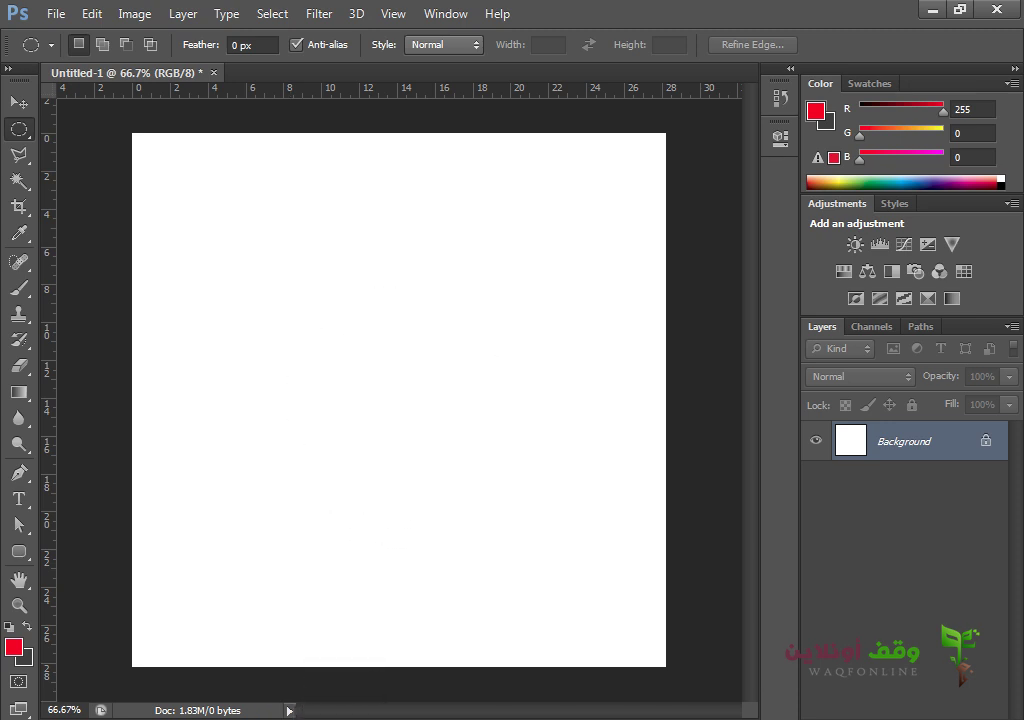
pyautogui.moveTo(506, 505); pyautogui.dragTo(373, 366)
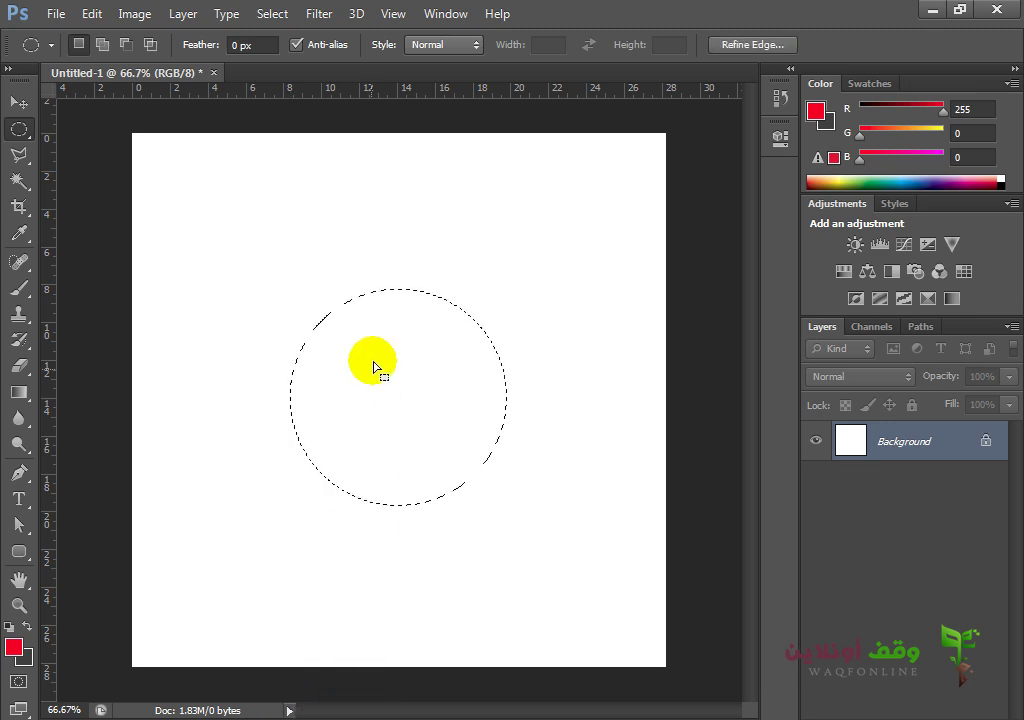
pyautogui.click(101, 47)
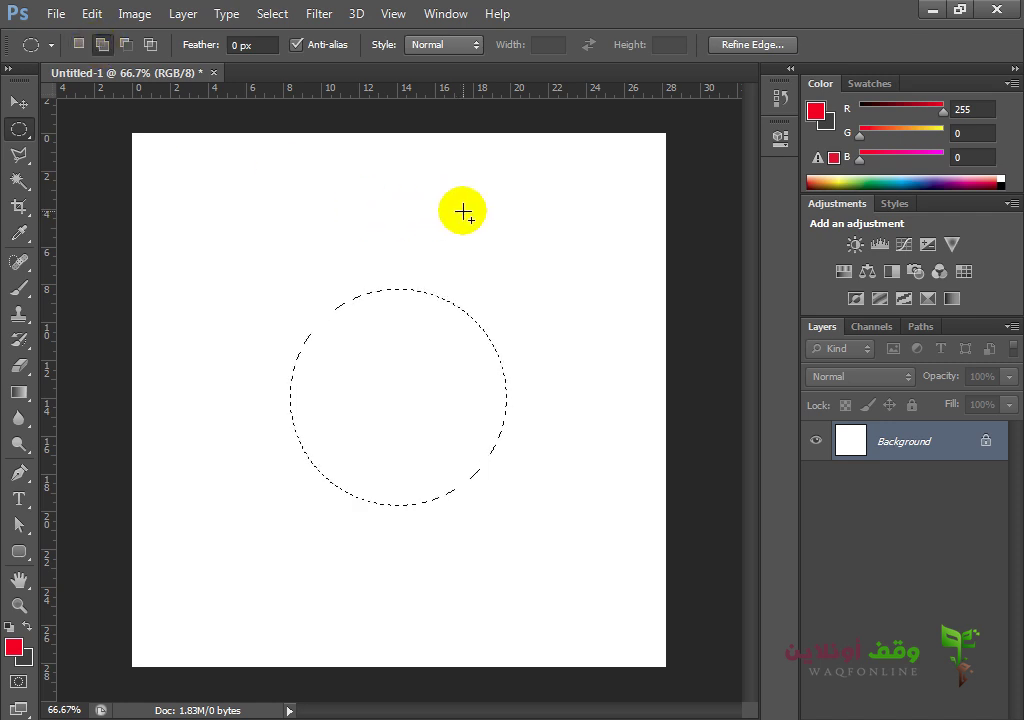
pyautogui.moveTo(574, 201); pyautogui.dragTo(446, 343)
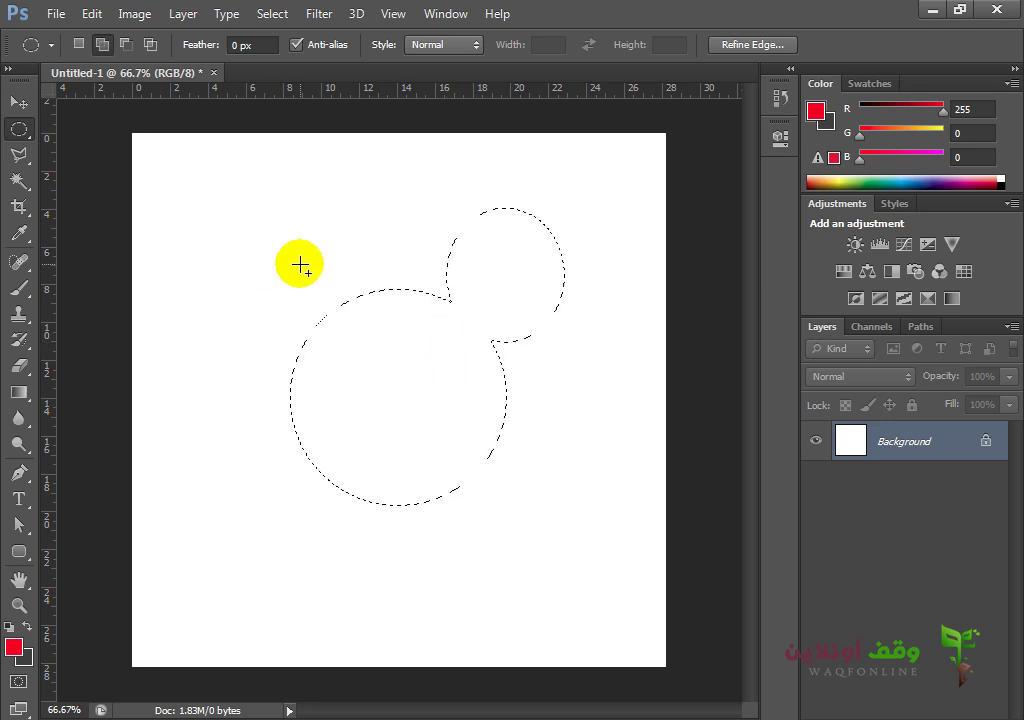
pyautogui.moveTo(269, 362); pyautogui.dragTo(226, 700)
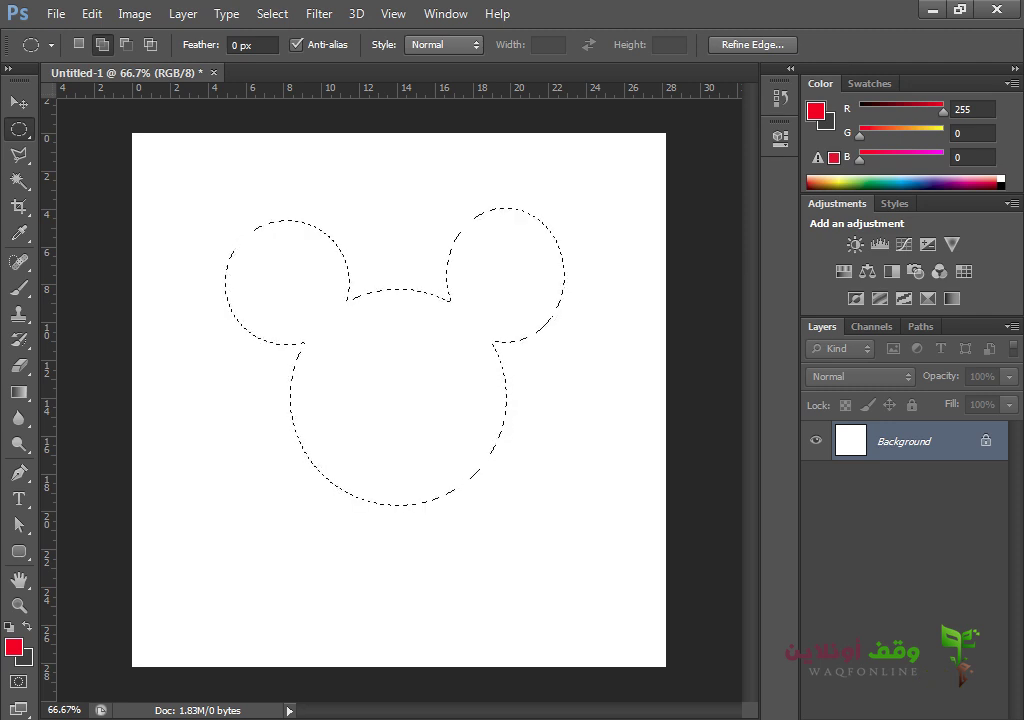
pyautogui.hotkey('ctrl', 'shift', 'alt', 'n')
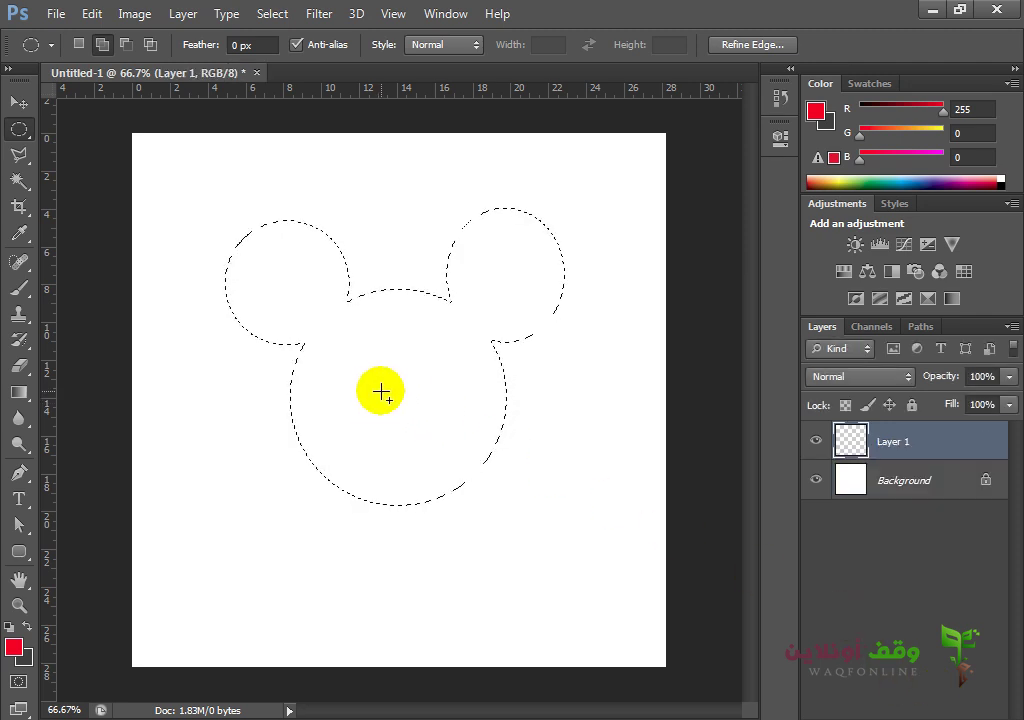
# Fill the head red, deselect, outline a small eye circle on the right, and add a layer
pyautogui.hotkey('alt', 'BackSpace')
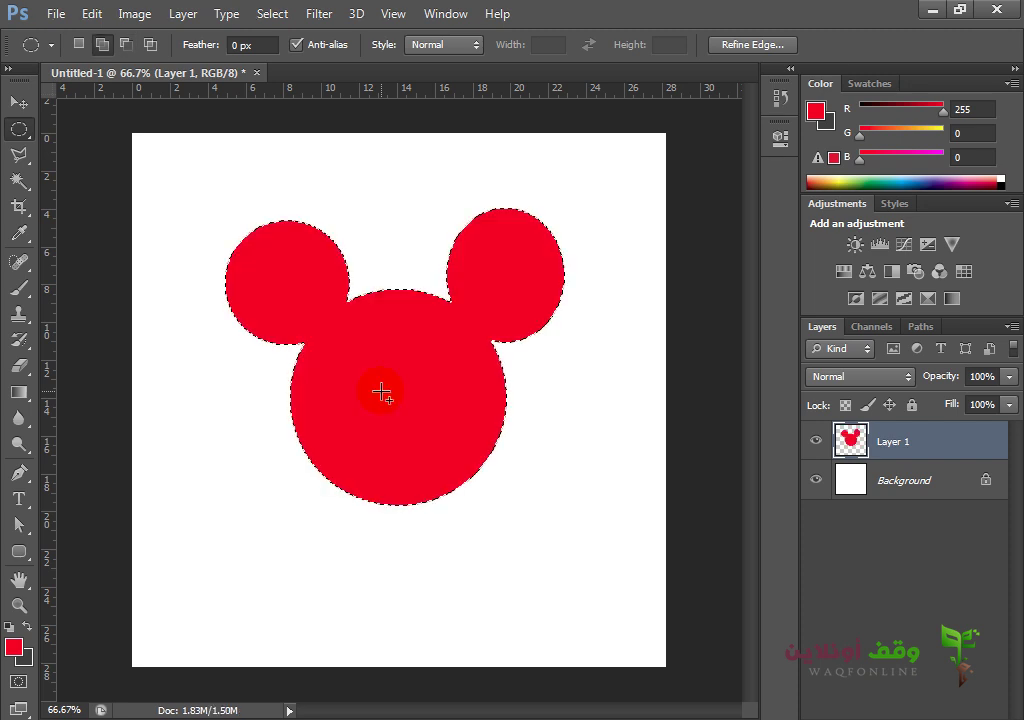
pyautogui.hotkey('ctrl', 'd')
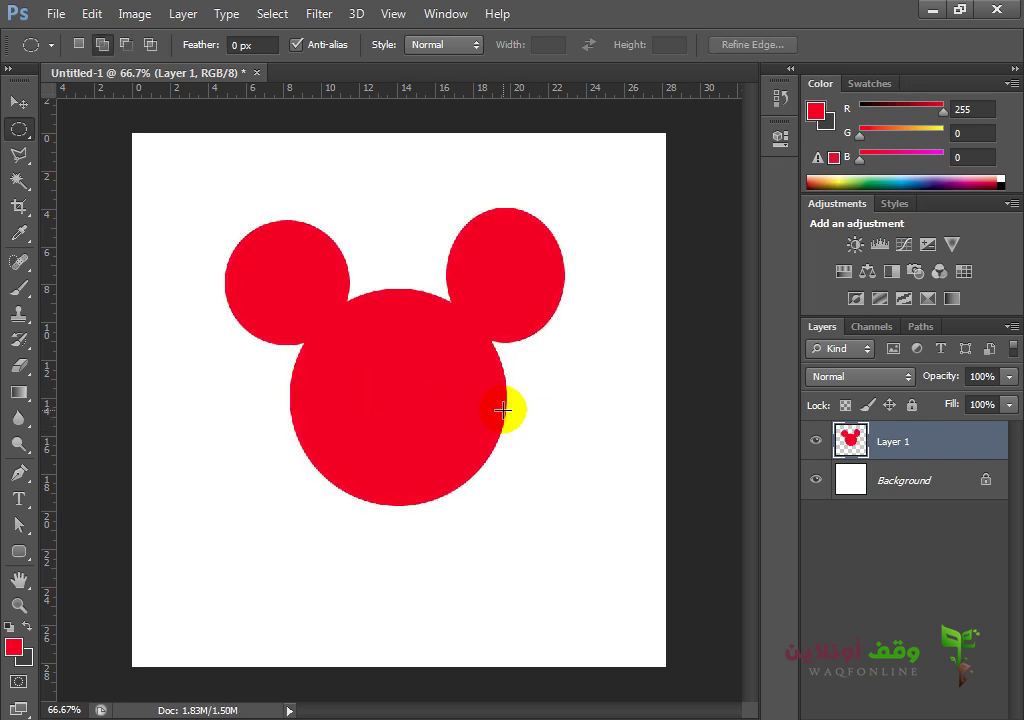
pyautogui.moveTo(463, 382); pyautogui.dragTo(444, 400)
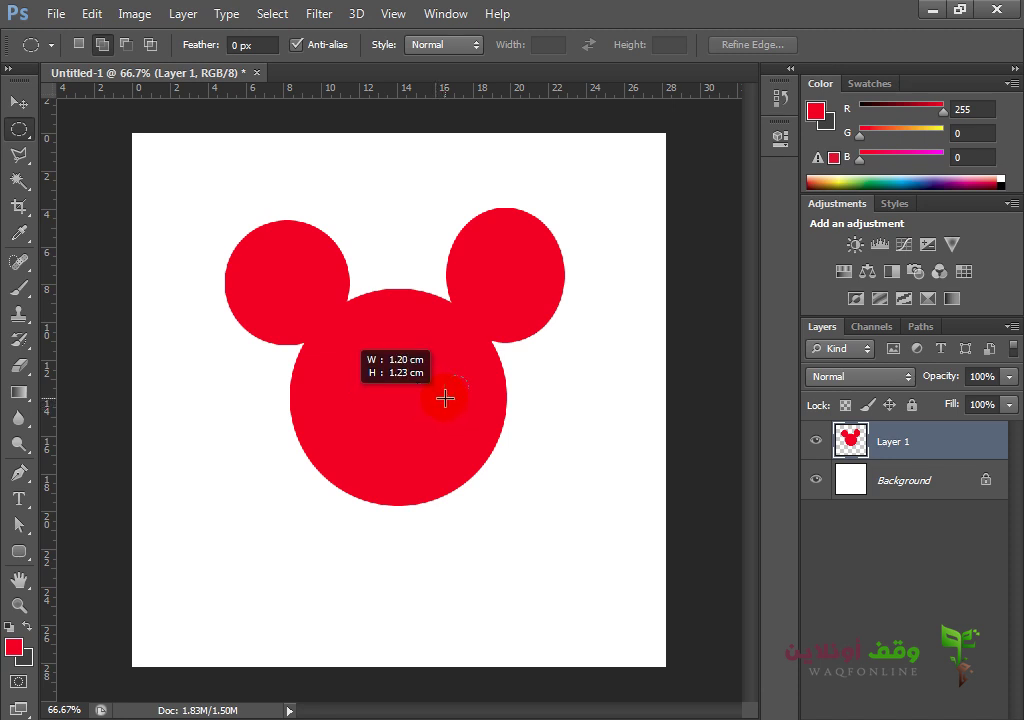
pyautogui.moveTo(445, 398); pyautogui.dragTo(446, 400)
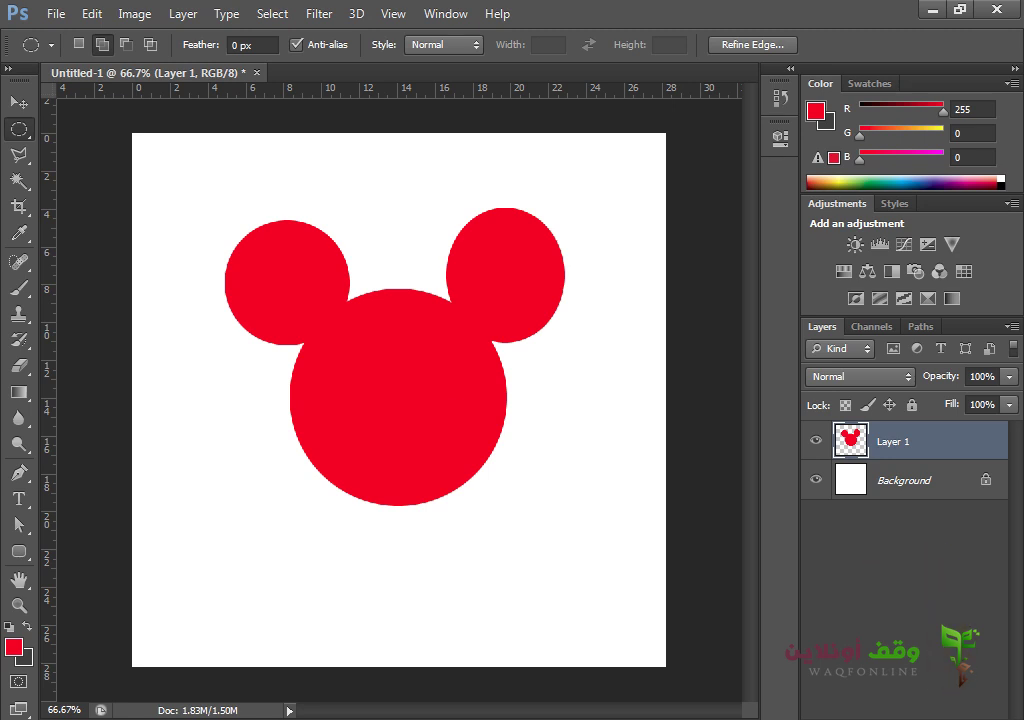
pyautogui.hotkey('ctrl', 'shift', 'alt', 'n')
# Set the foreground colour to white, fill the eye circle with it, and deselect
pyautogui.click(19, 655)
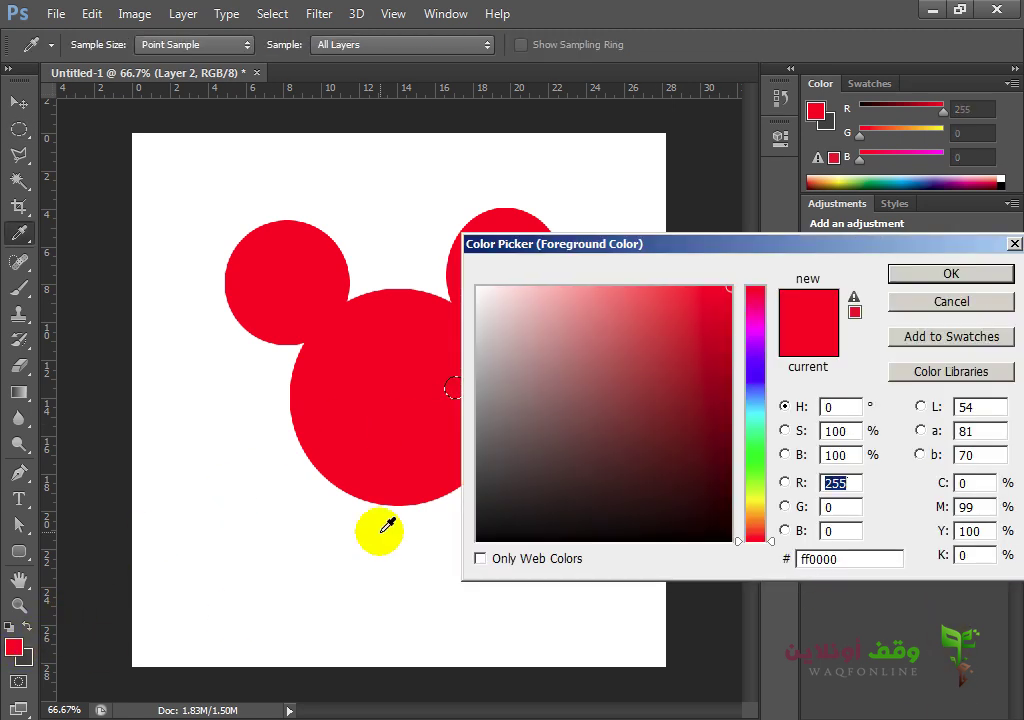
pyautogui.moveTo(520, 330); pyautogui.dragTo(470, 284)
pyautogui.click(936, 275)
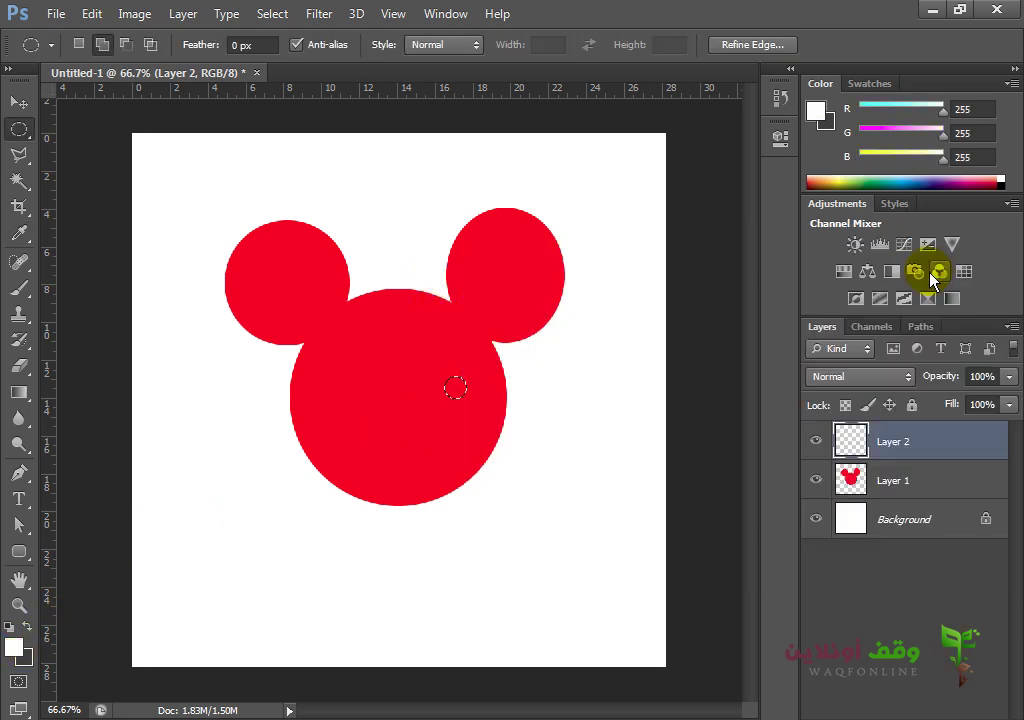
pyautogui.hotkey('alt', 'BackSpace')
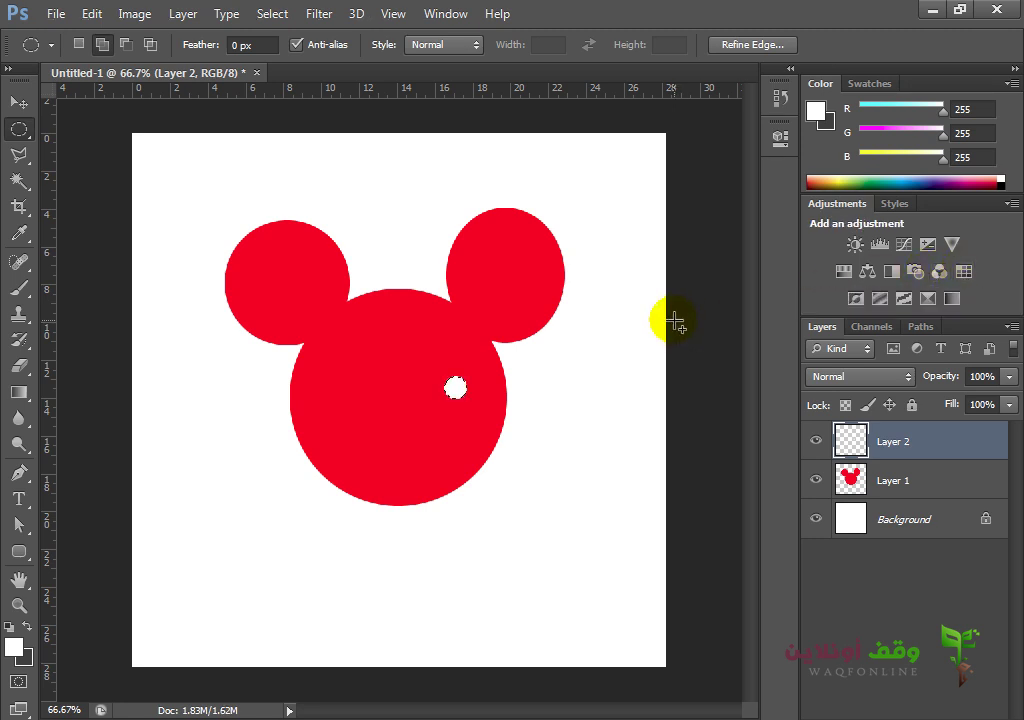
pyautogui.hotkey('ctrl', 'd')
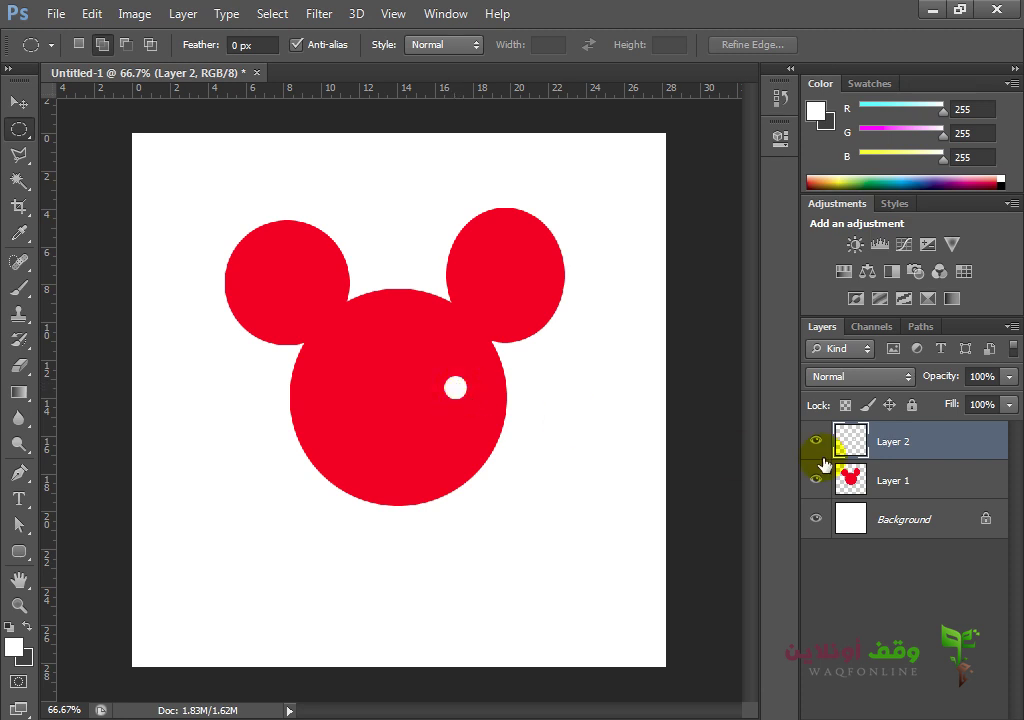
# Alt-drag a copy of the white eye onto the left side of the head
pyautogui.press('v')
pyautogui.hotkey('alt', 'v')
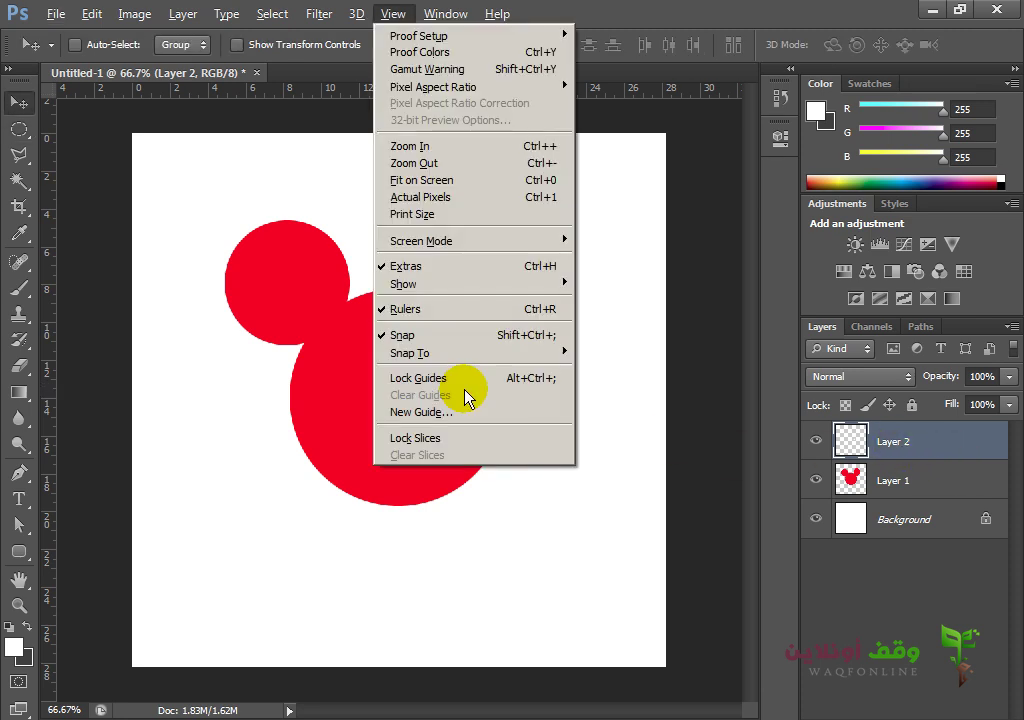
pyautogui.press('Escape')
pyautogui.moveTo(457, 392); pyautogui.dragTo(351, 405)
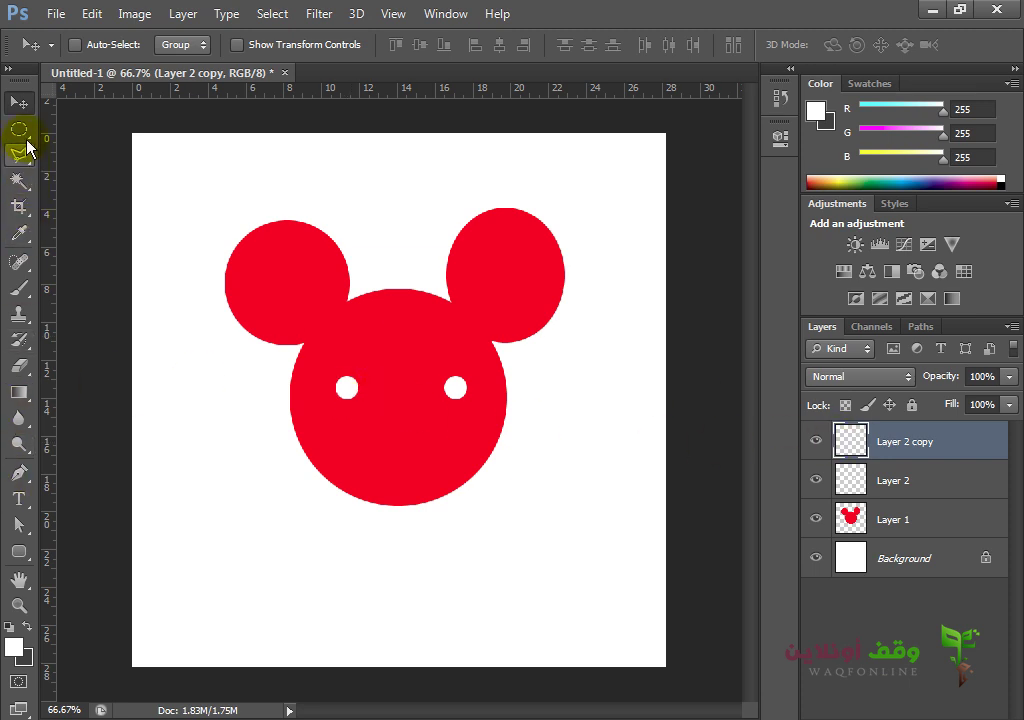
# Outline a small pupil circle inside the right eye and pick dark grey as the foreground colour
pyautogui.click(19, 128)
pyautogui.moveTo(462, 387); pyautogui.dragTo(451, 399)
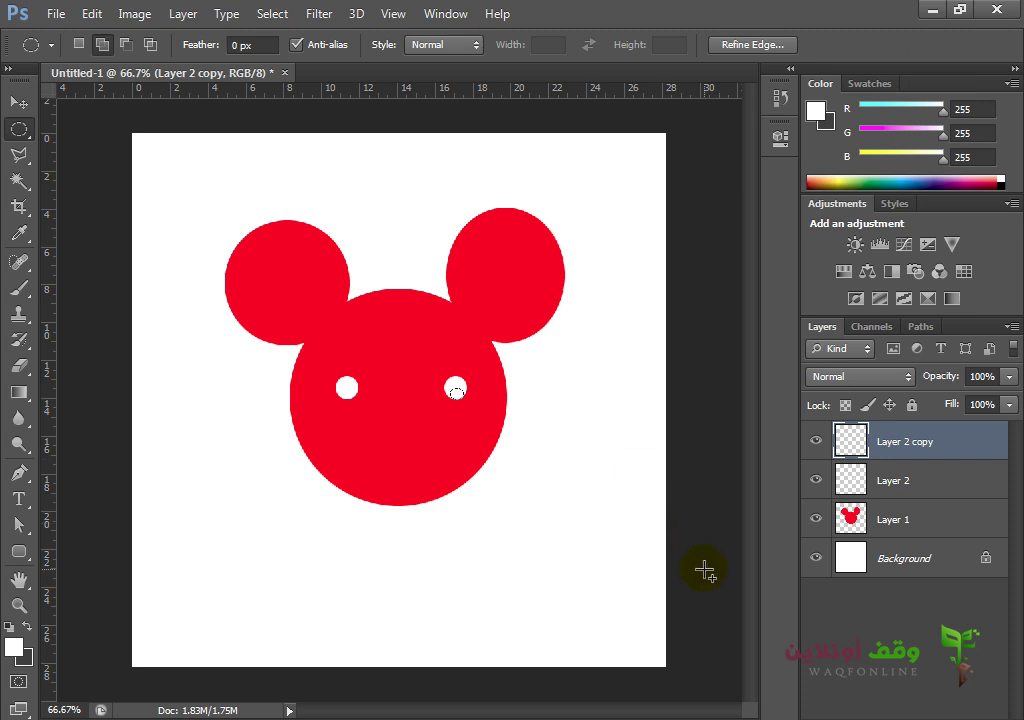
pyautogui.click(14, 630)
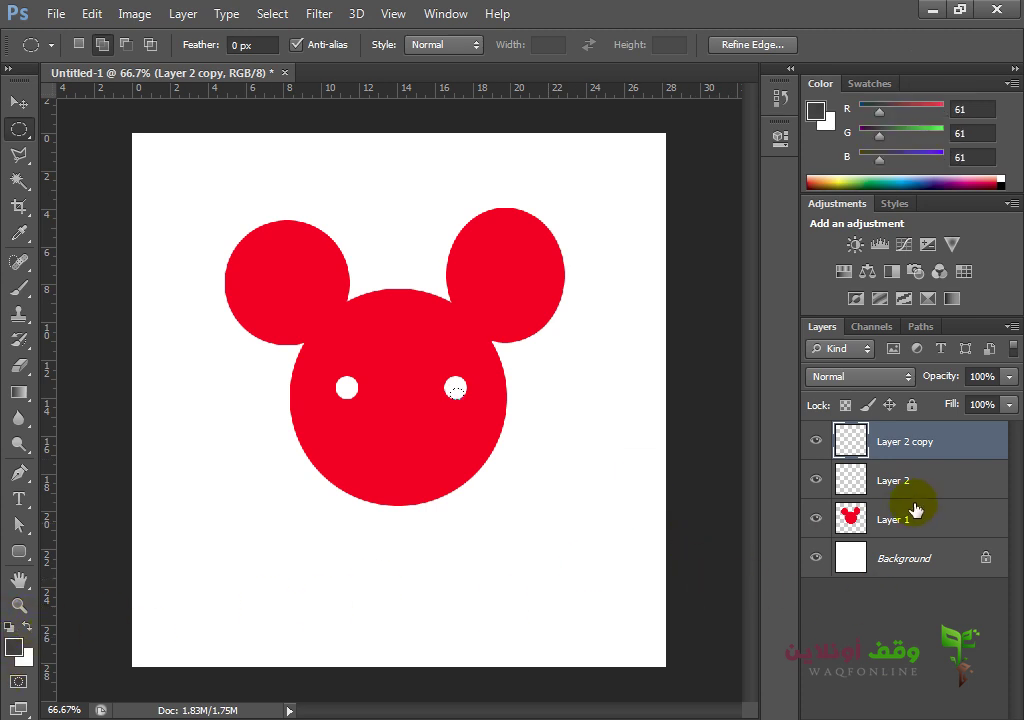
# Put a dark grey pupil on a new layer in the right eye and copy it into the left eye
pyautogui.hotkey('ctrl', 'shift', 'alt', 'n')
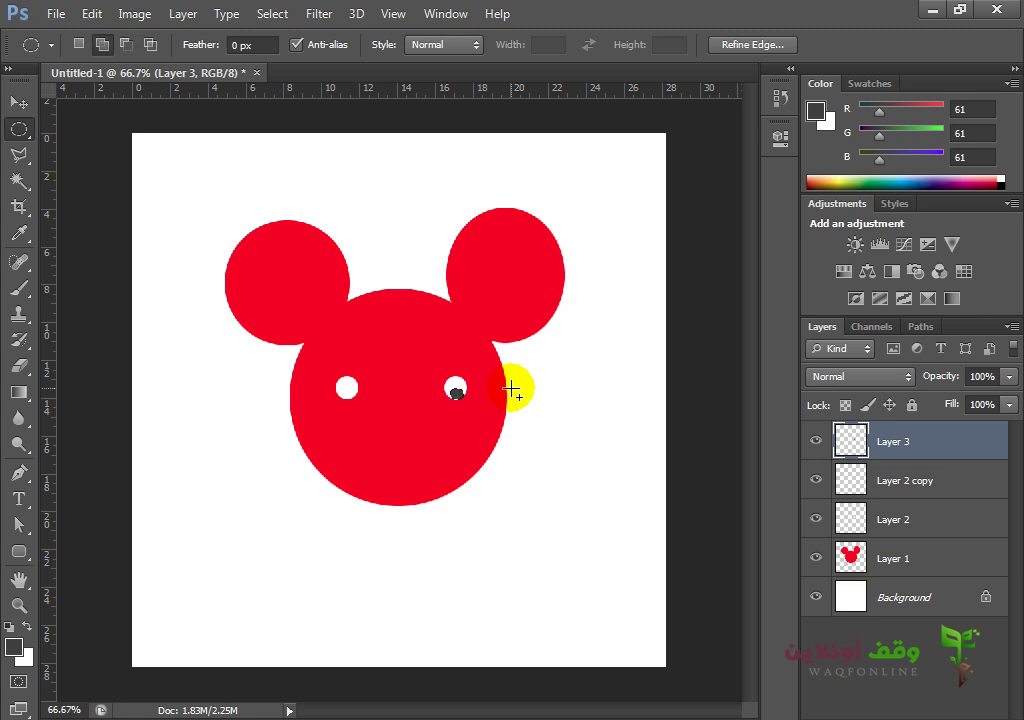
pyautogui.click(471, 392)
pyautogui.press('v')
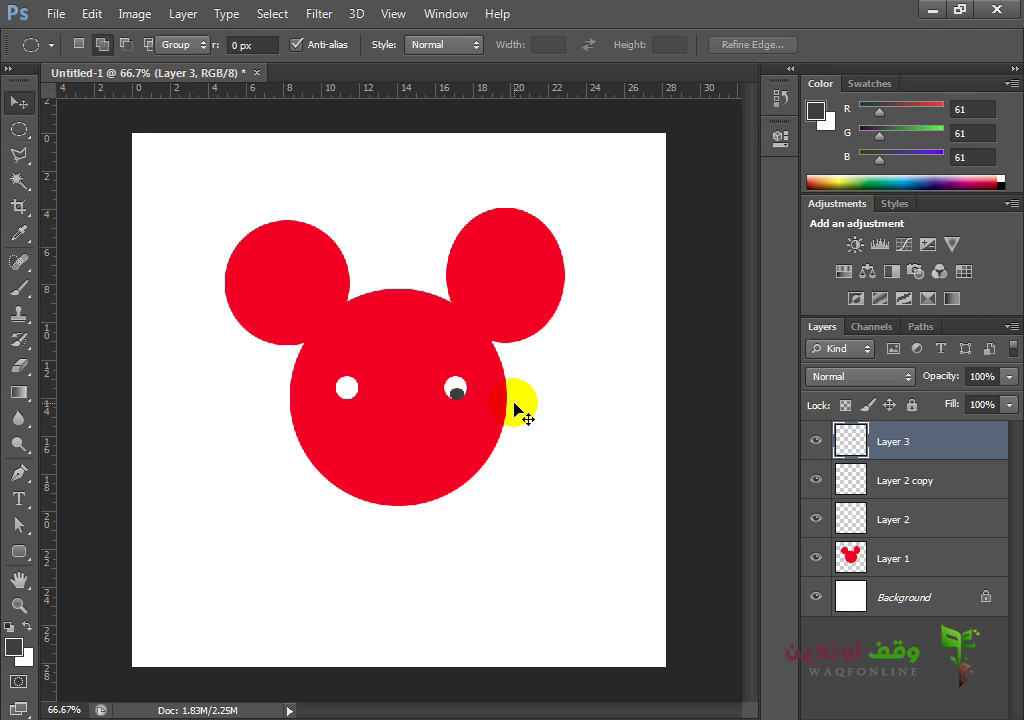
pyautogui.moveTo(455, 395); pyautogui.dragTo(350, 404)
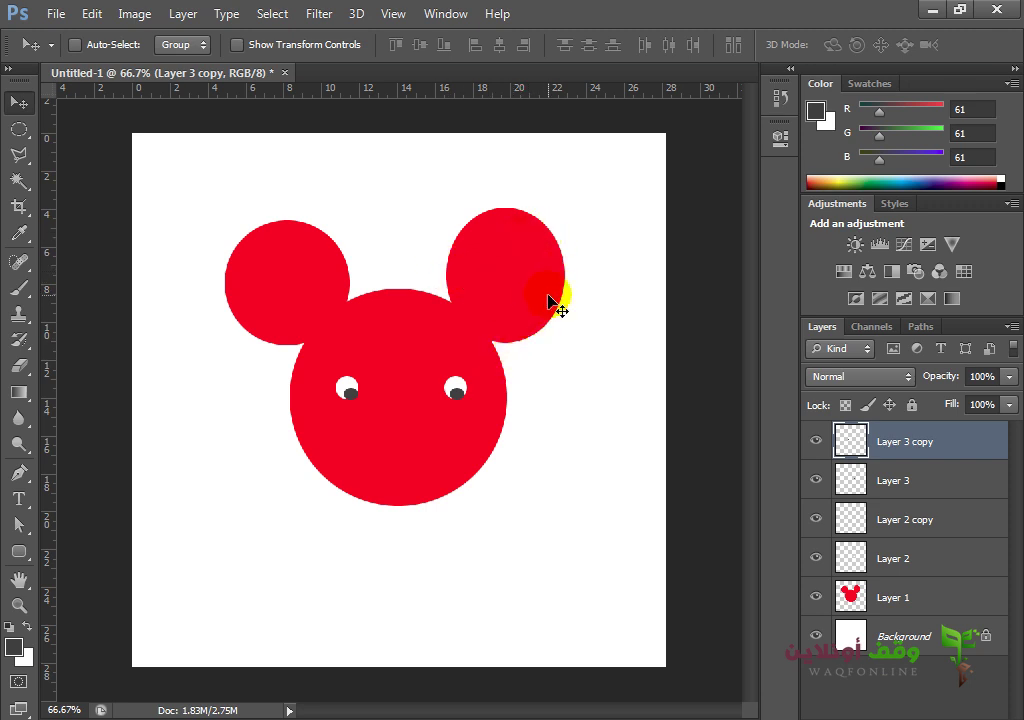
# Duplicate the face layers, then cut a crescent selection by subtracting ellipses from a large ellipse
pyautogui.keyDown('shift'); pyautogui.click(931, 610); pyautogui.keyUp('shift')
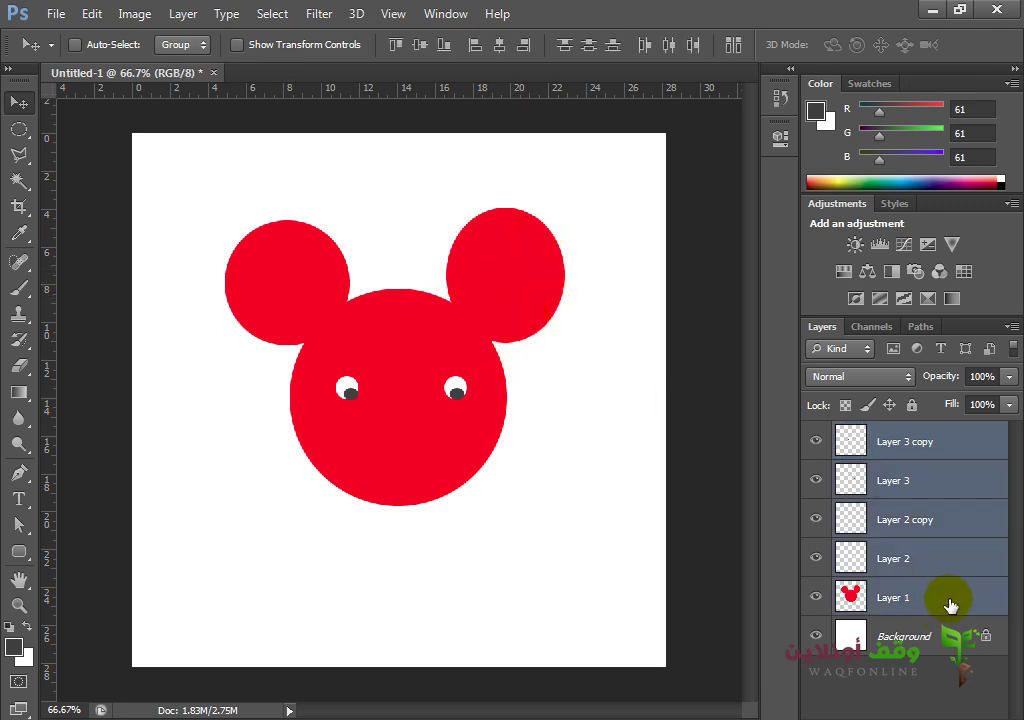
pyautogui.hotkey('ctrl', 'j')
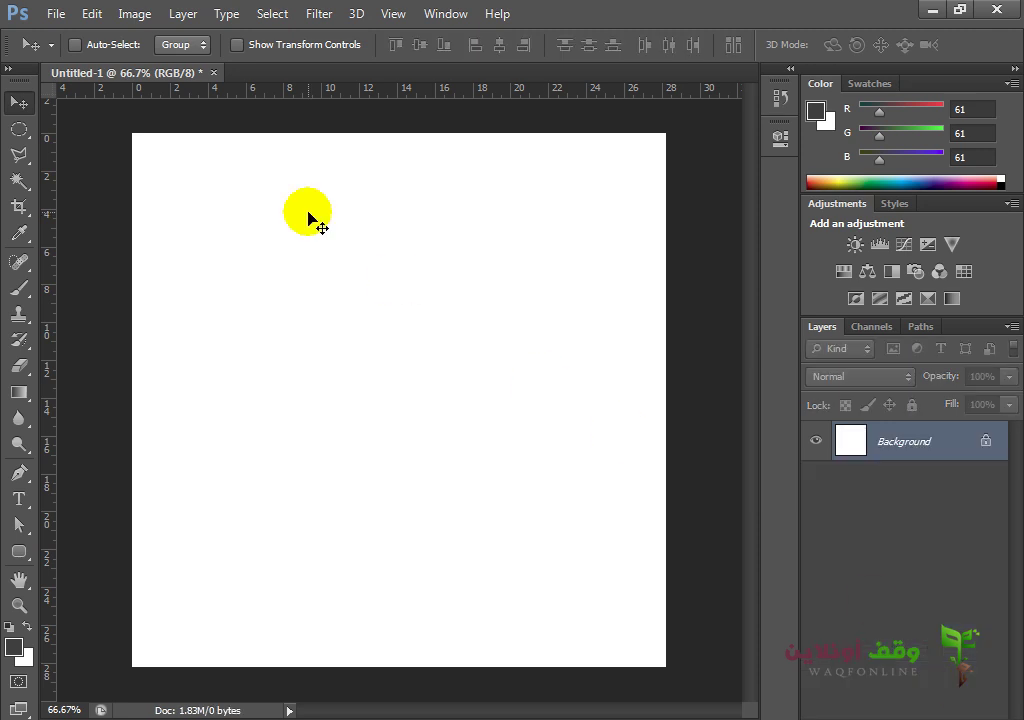
pyautogui.click(18, 129)
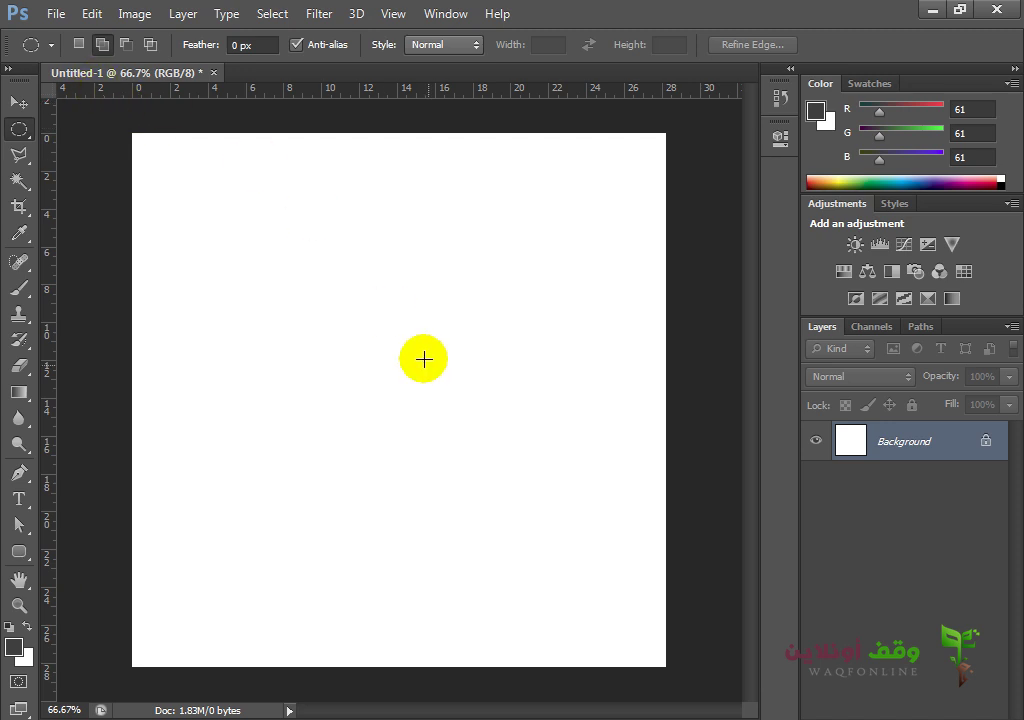
pyautogui.moveTo(494, 240); pyautogui.dragTo(290, 488)
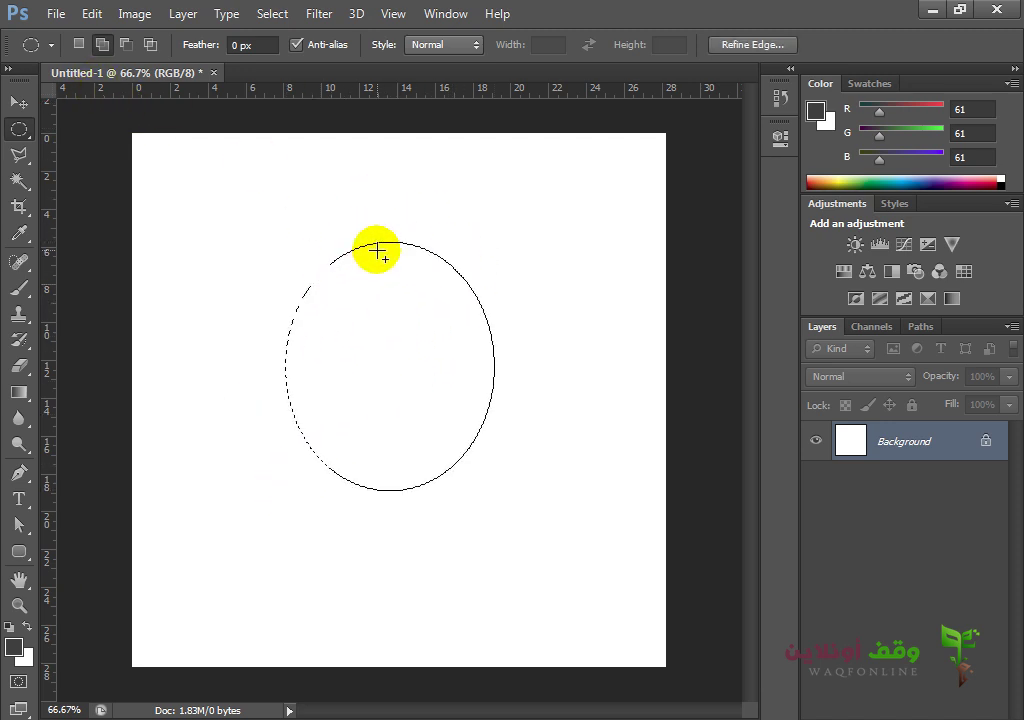
pyautogui.click(127, 45)
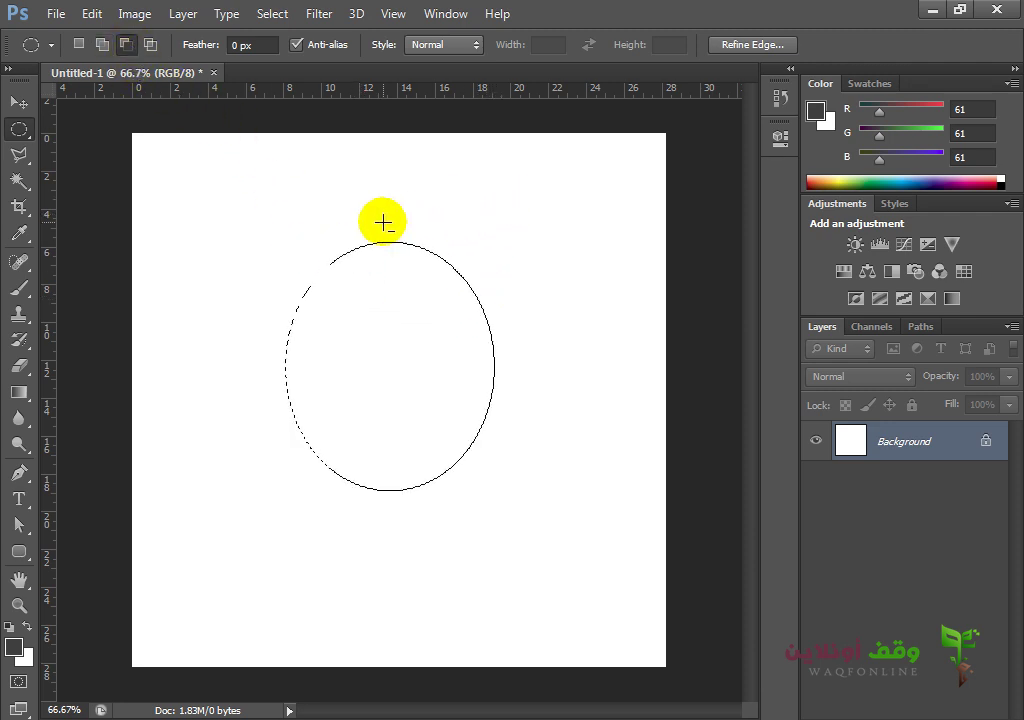
pyautogui.moveTo(420, 208); pyautogui.dragTo(366, 382)
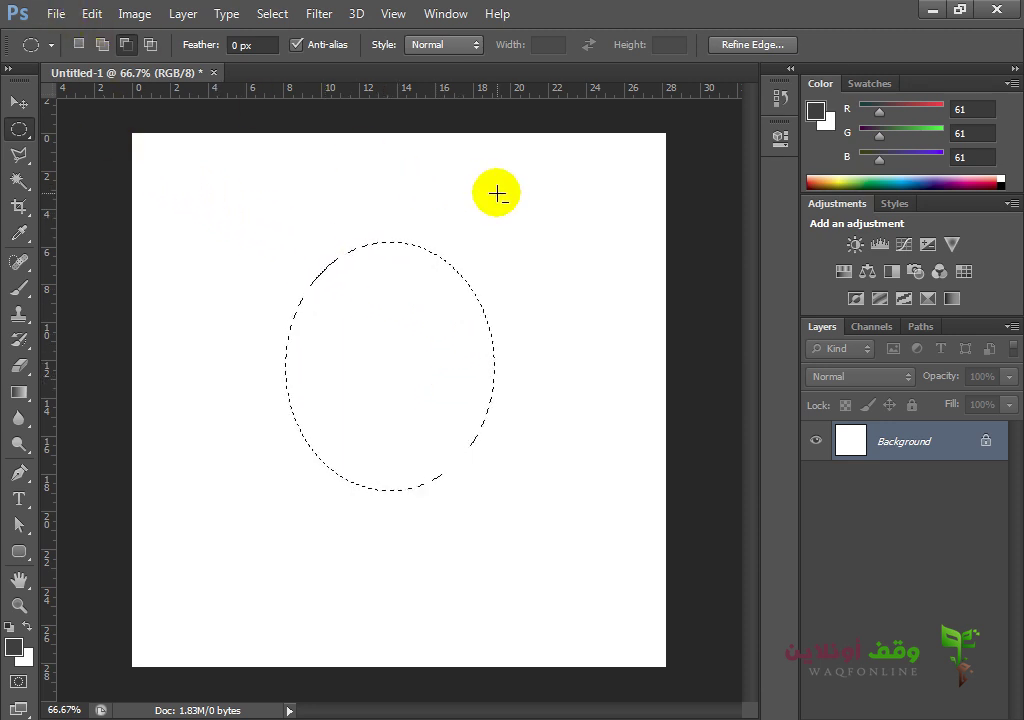
pyautogui.moveTo(482, 195); pyautogui.dragTo(285, 437)
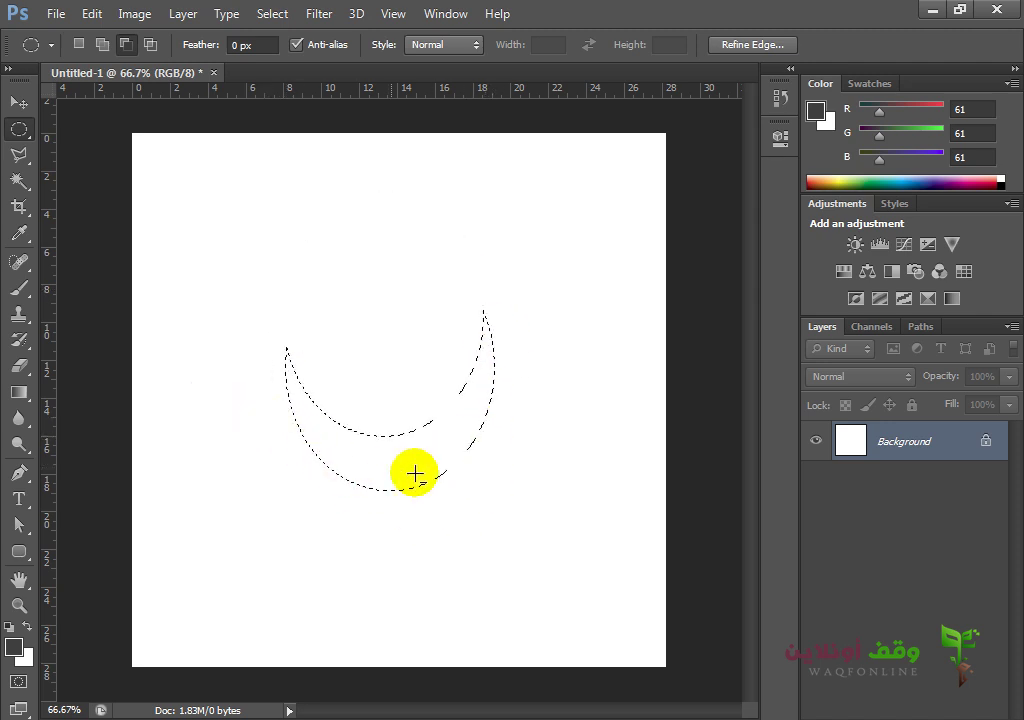
# Put the crescent on a new layer, rotate it about -44°, deselect, and delete the layer
pyautogui.click(987, 709)
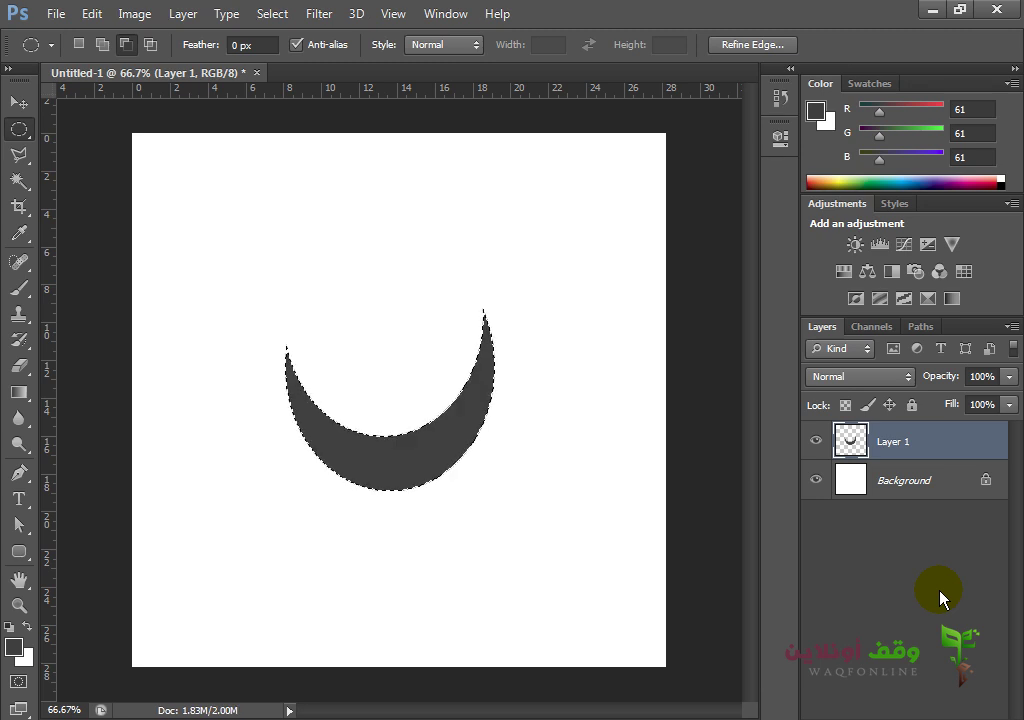
pyautogui.hotkey('ctrl', 't')
pyautogui.moveTo(498, 493); pyautogui.dragTo(581, 366)
pyautogui.press('Return')
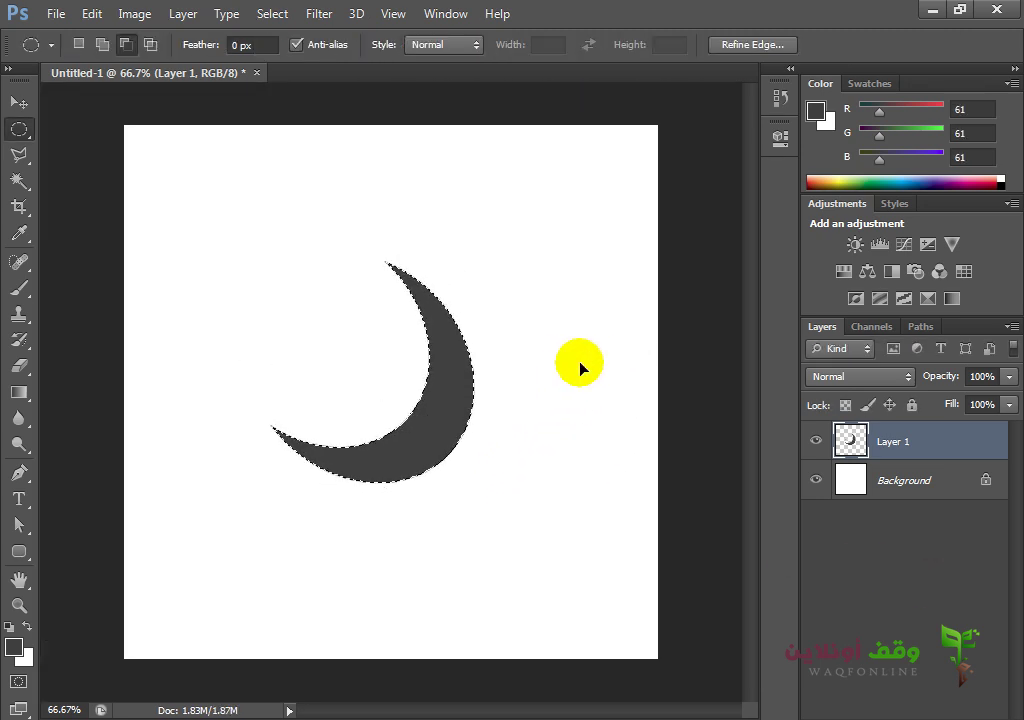
pyautogui.click(441, 407)
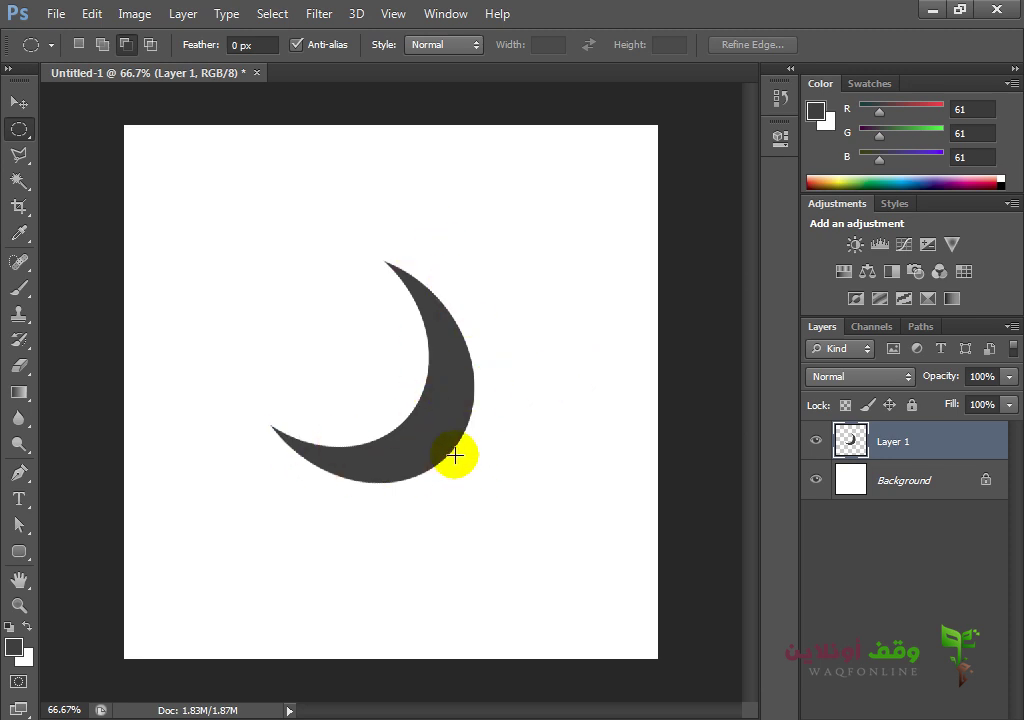
pyautogui.moveTo(900, 453); pyautogui.dragTo(966, 672)
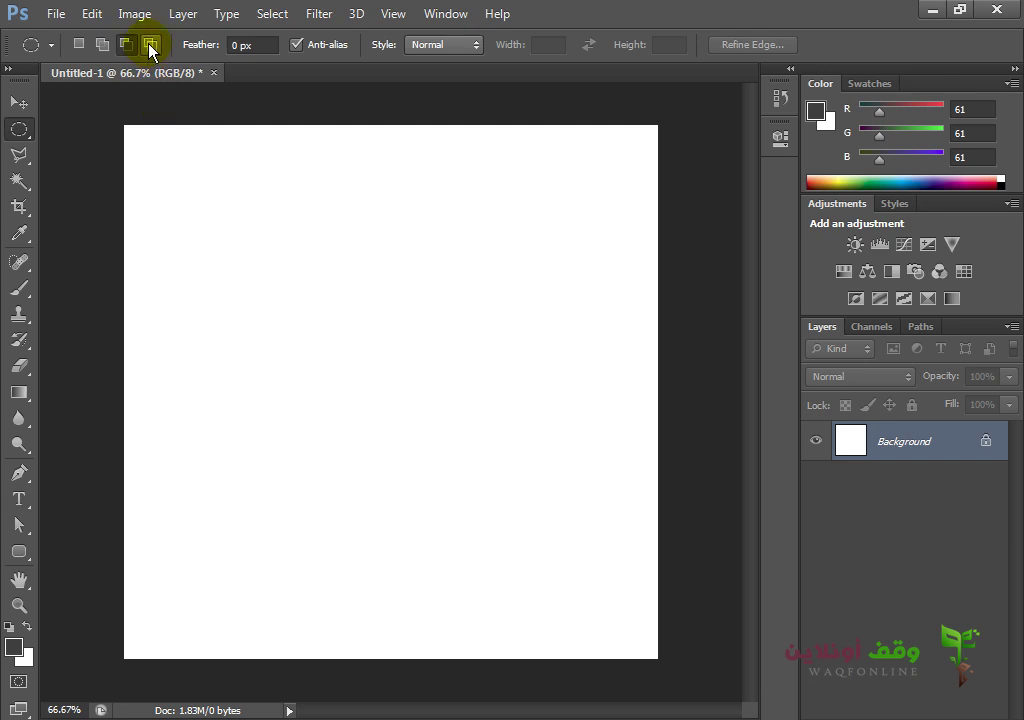
# Intersect a tall ellipse with a second overlapping ellipse to form a lens-shaped selection
pyautogui.moveTo(568, 275); pyautogui.dragTo(363, 567)
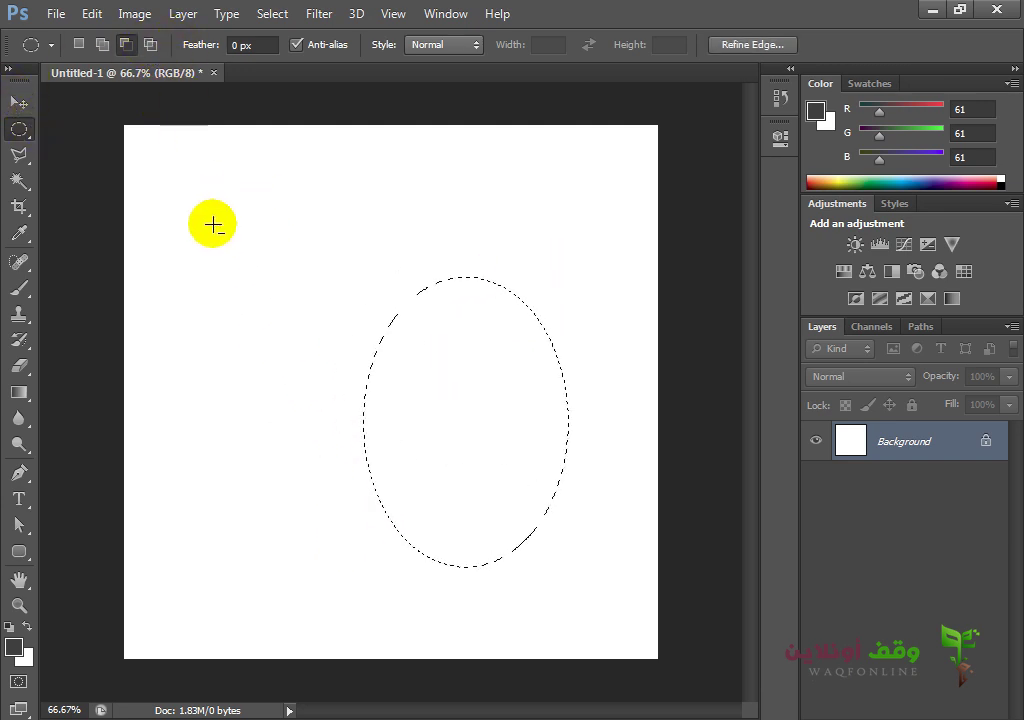
pyautogui.click(150, 44)
pyautogui.moveTo(283, 245); pyautogui.dragTo(464, 540)
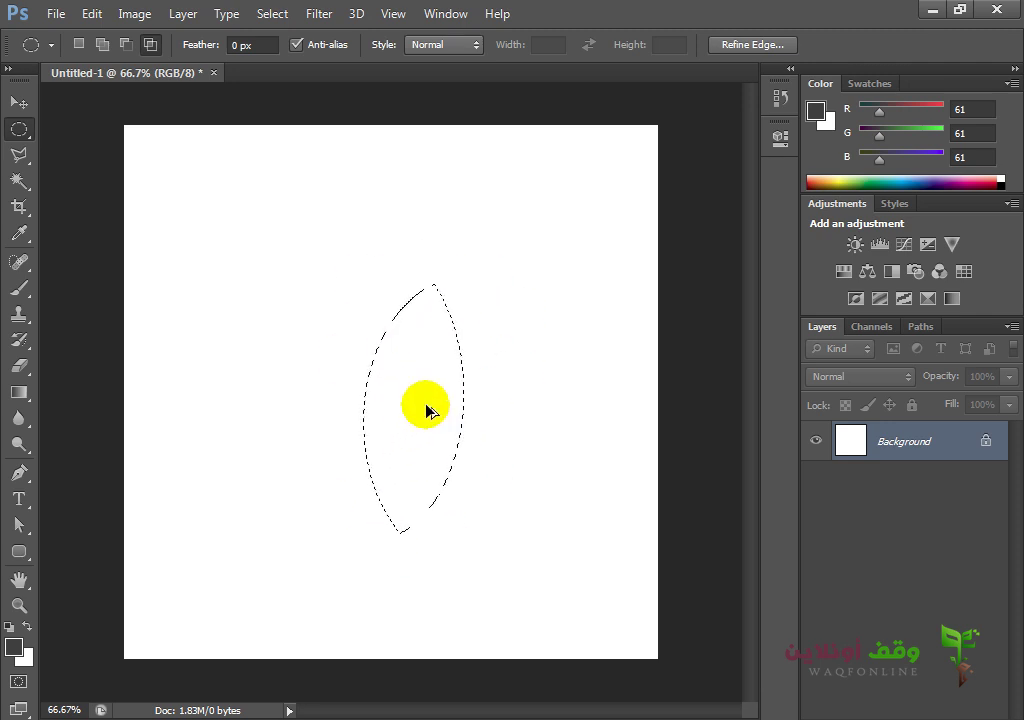
pyautogui.hotkey('ctrl', 'z')
pyautogui.moveTo(455, 225); pyautogui.dragTo(231, 569)
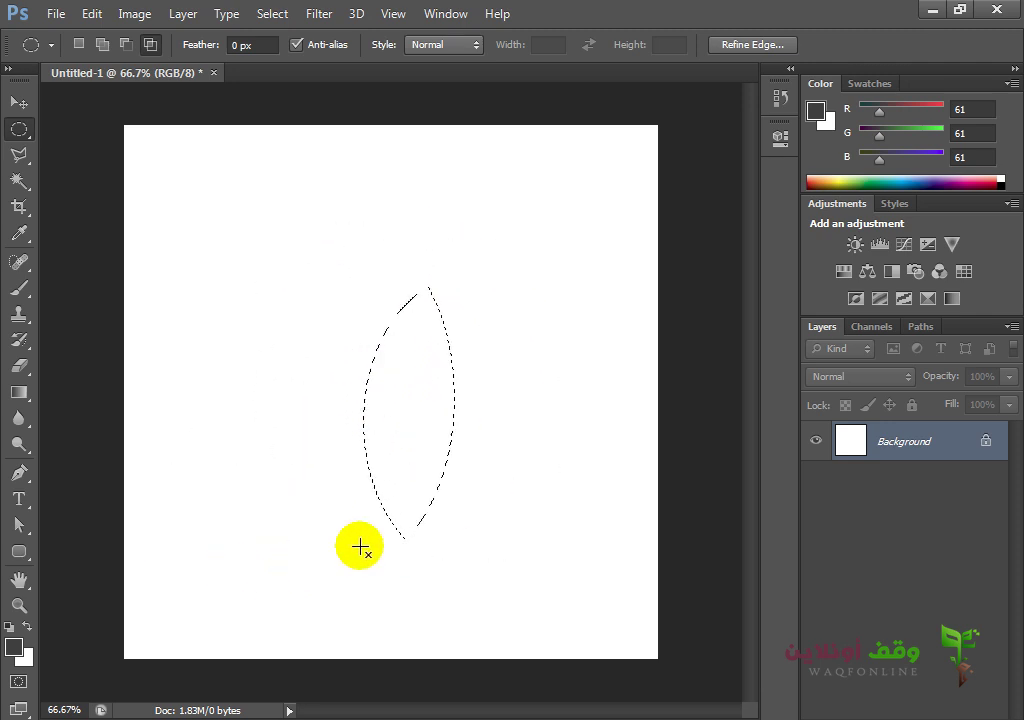
# Redraw the lens from a flat ellipse and a near-circular ellipse, then add a new Layer 1
pyautogui.click(372, 450)
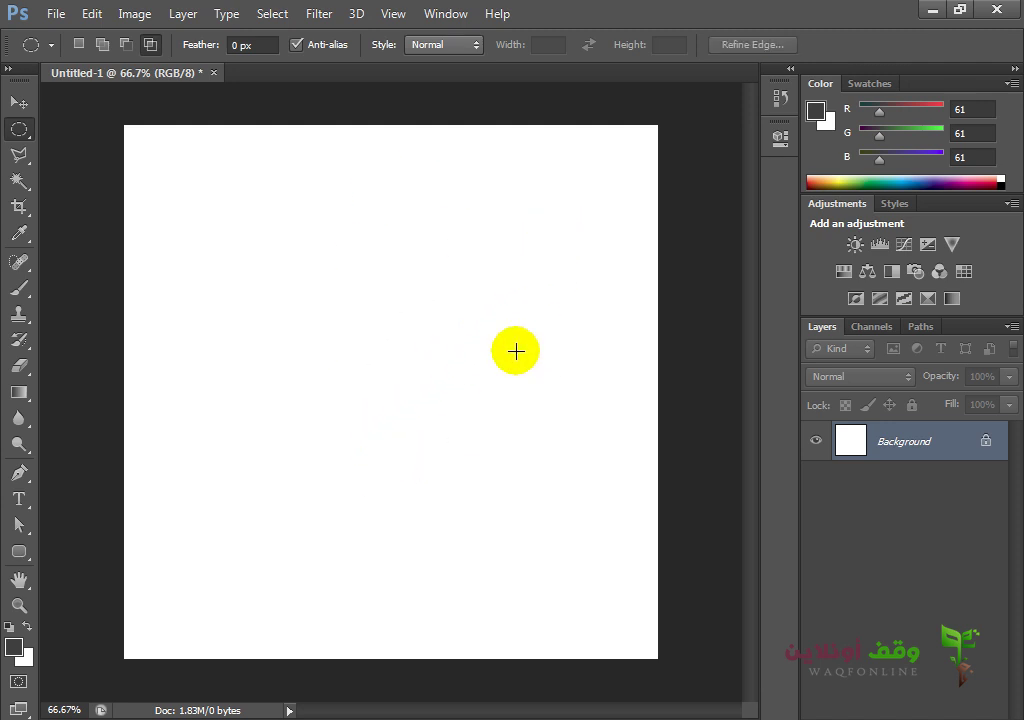
pyautogui.moveTo(551, 393); pyautogui.dragTo(264, 599)
pyautogui.moveTo(562, 260); pyautogui.dragTo(336, 464)
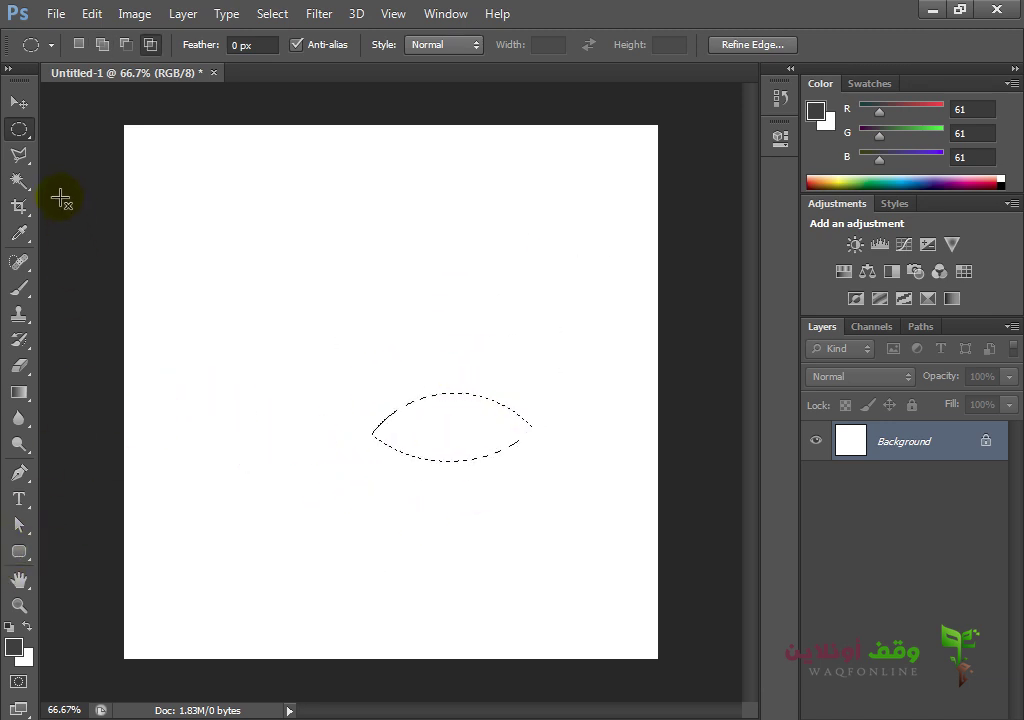
pyautogui.click(963, 700)
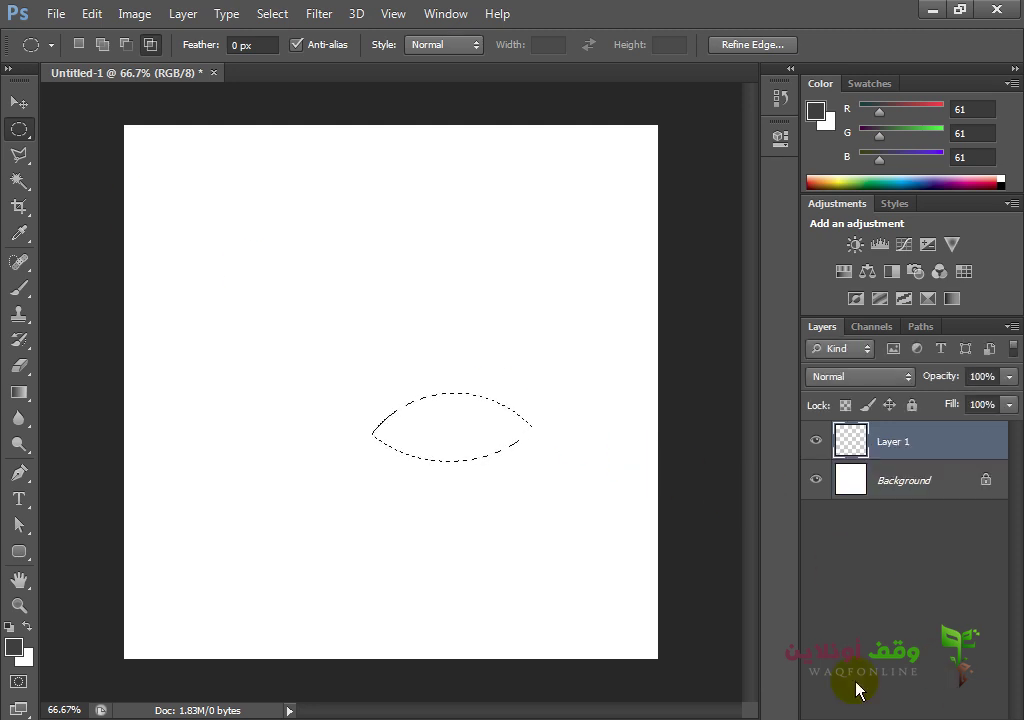
# Fill the lens selection with light grey and clear the selection
pyautogui.click(14, 646)
pyautogui.click(478, 354)
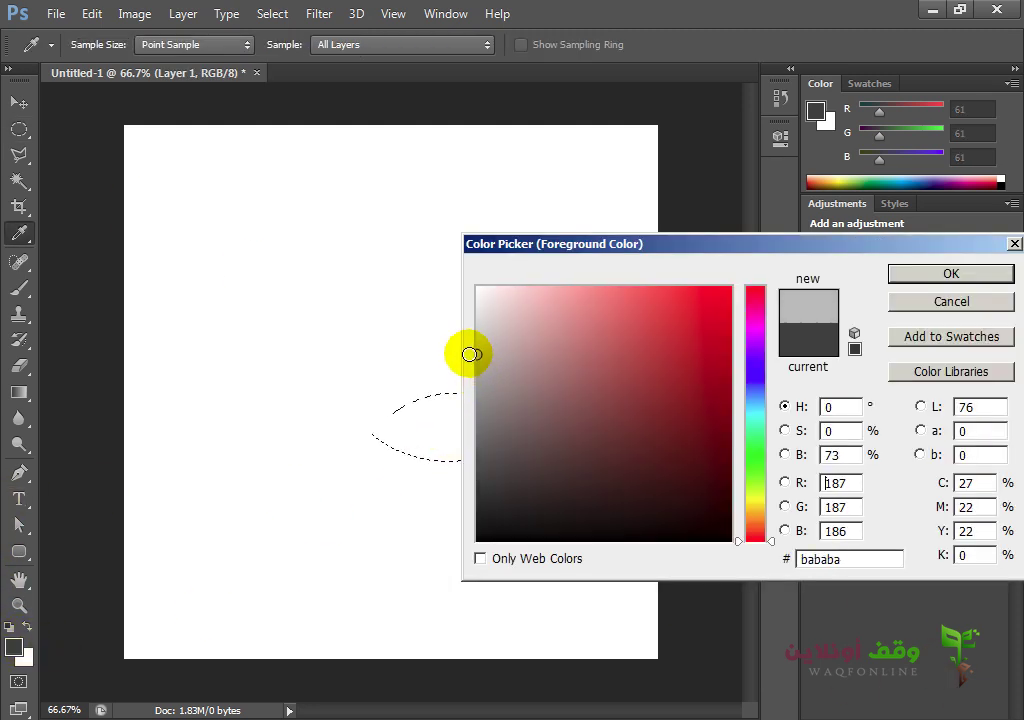
pyautogui.click(910, 275)
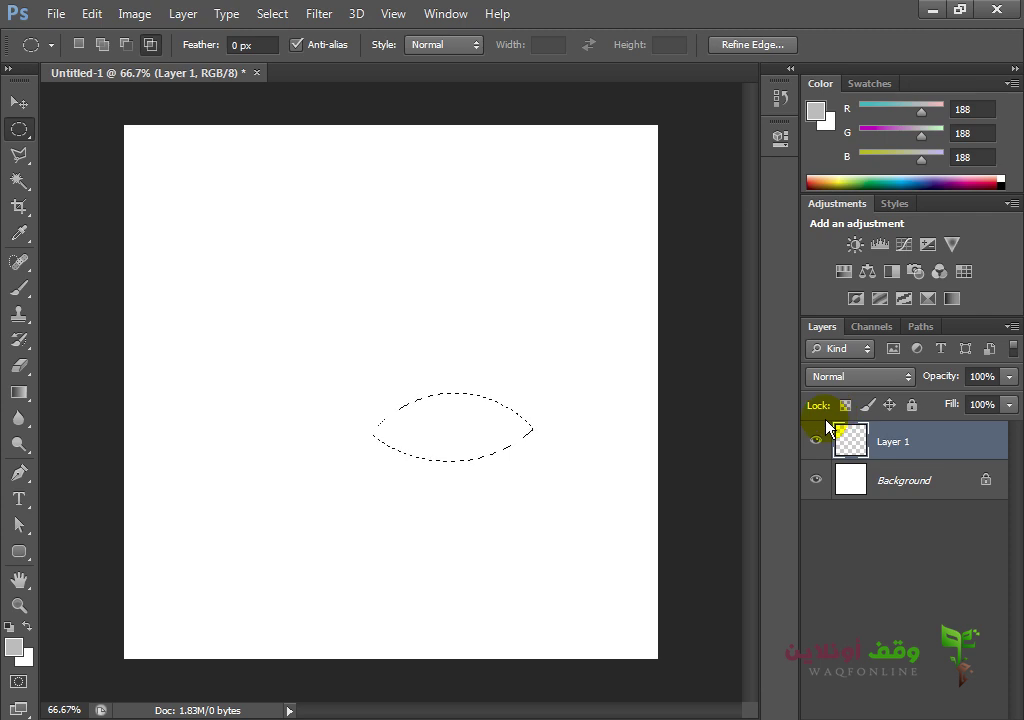
pyautogui.hotkey('alt', 'BackSpace')
pyautogui.click(434, 405)
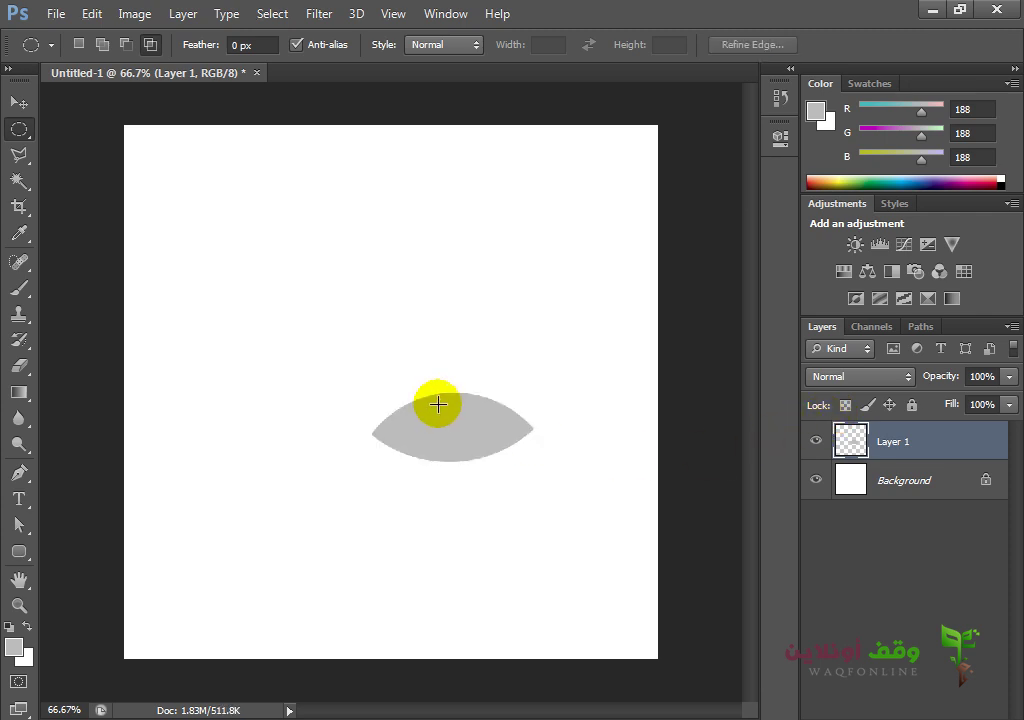
# Select an oval iris on a new Layer 2 and colour it a darker grey
pyautogui.click(22, 132)
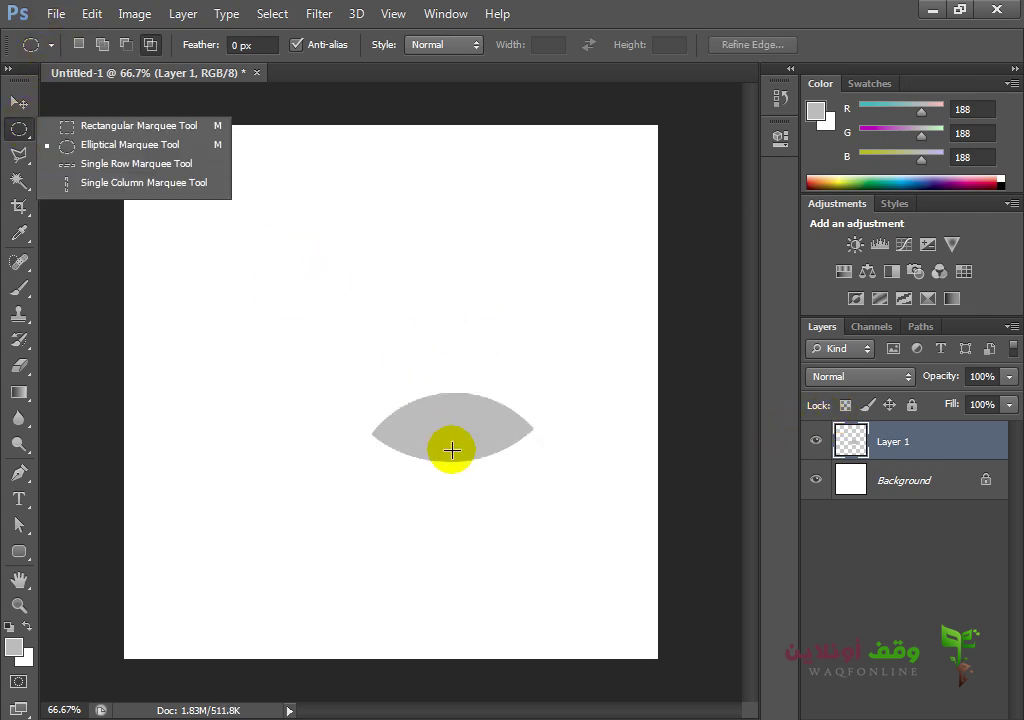
pyautogui.moveTo(476, 405); pyautogui.dragTo(434, 452)
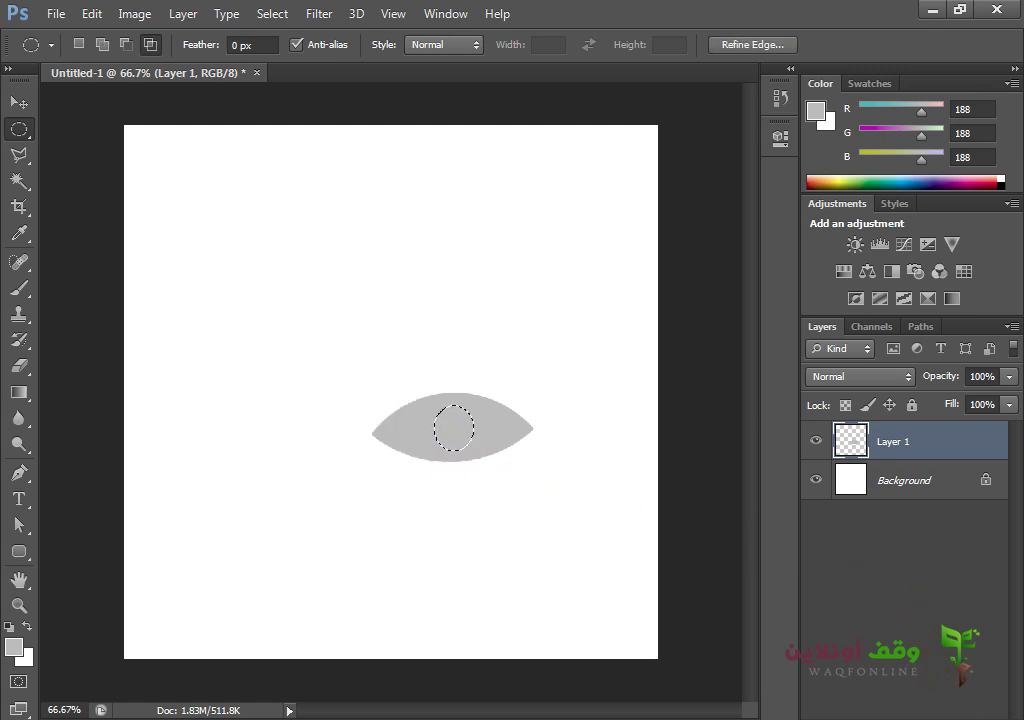
pyautogui.hotkey('ctrl', 'shift', 'alt', 'n')
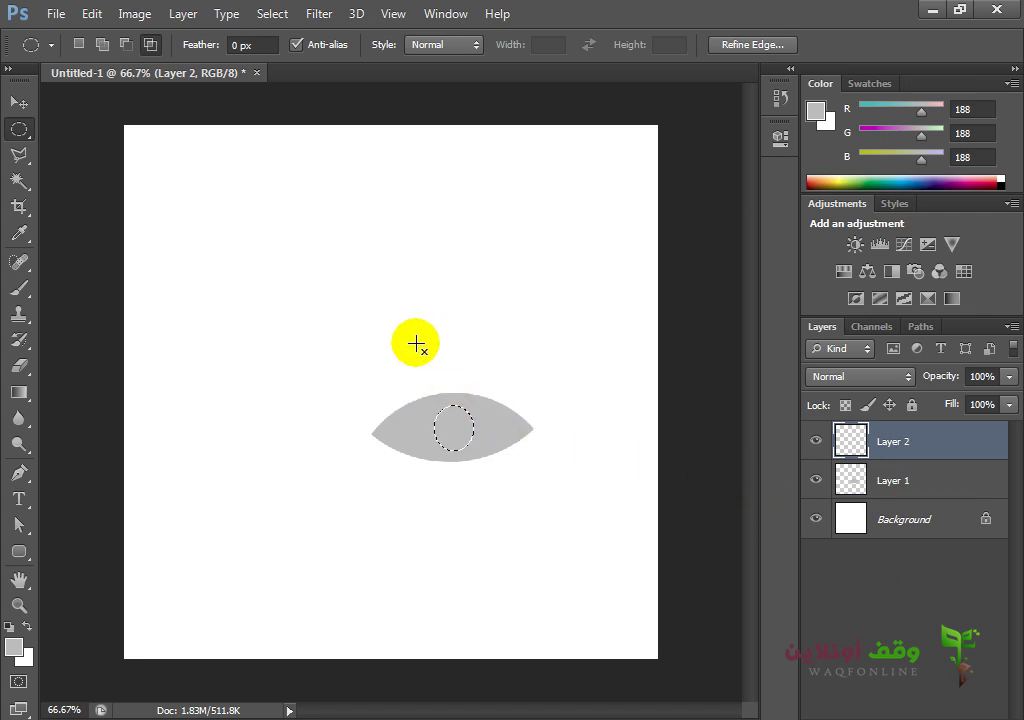
pyautogui.click(14, 646)
pyautogui.click(475, 396)
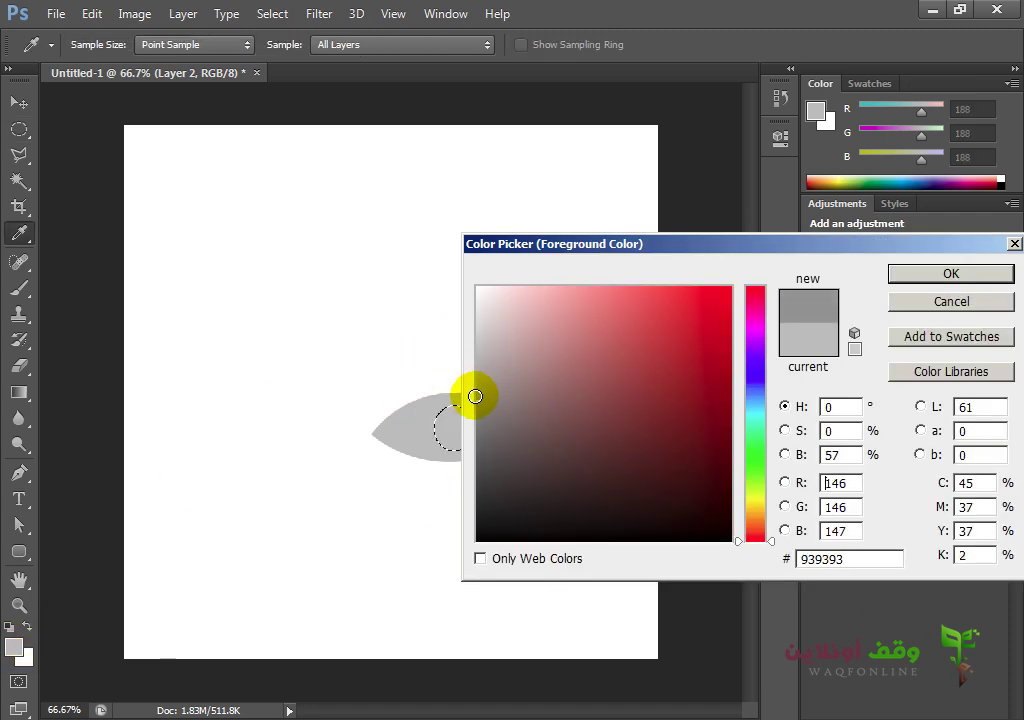
pyautogui.click(475, 416)
pyautogui.click(918, 276)
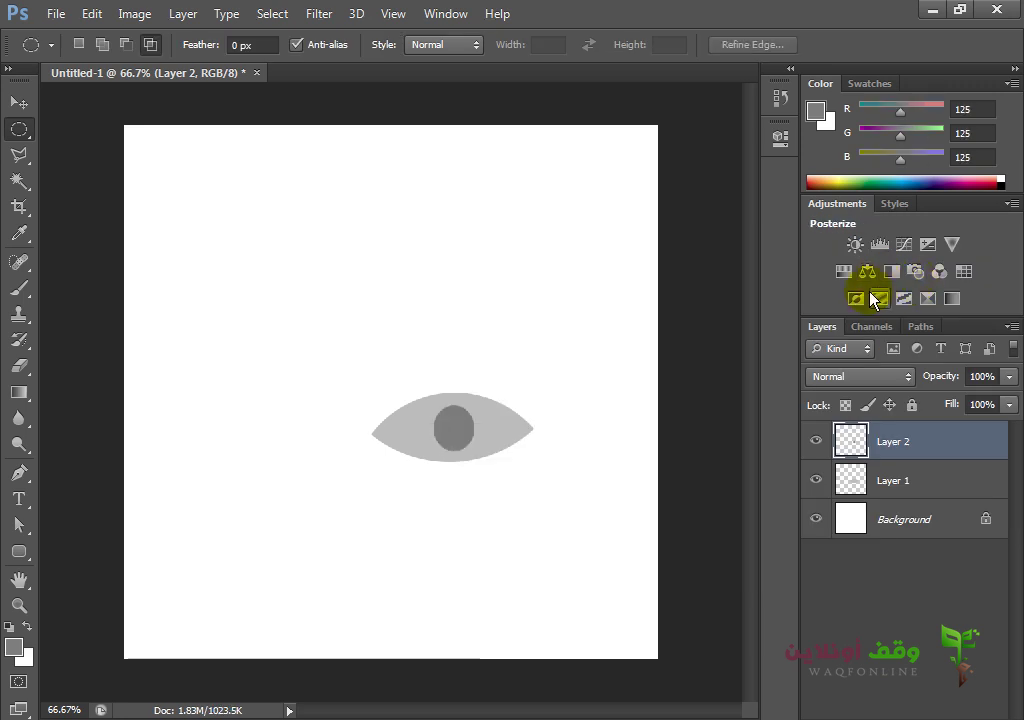
pyautogui.click(444, 445)
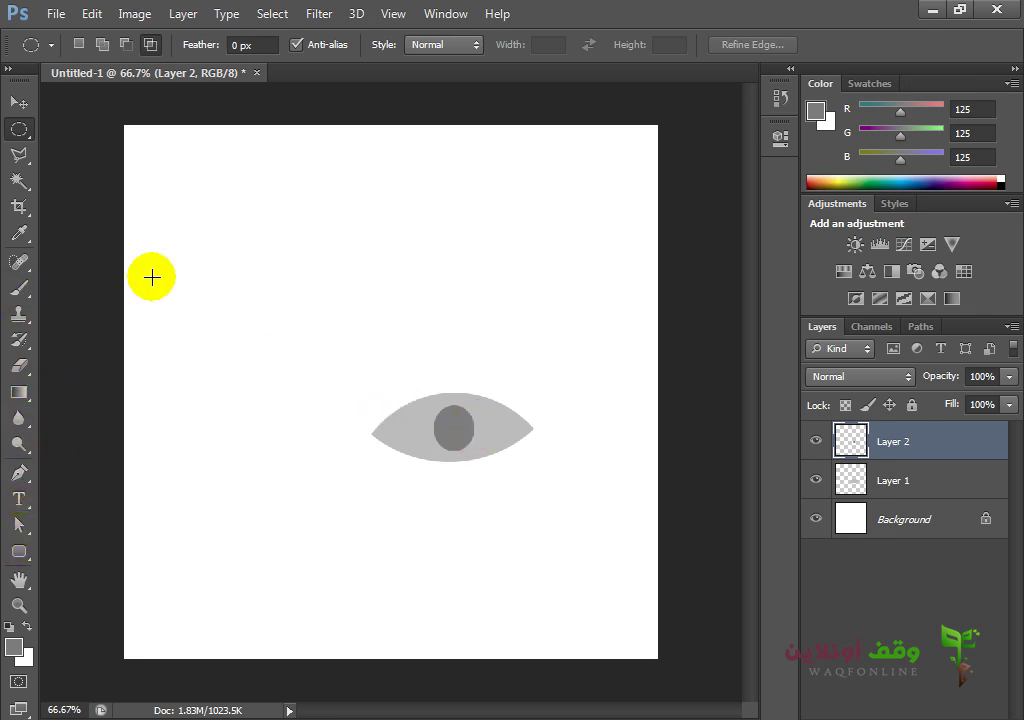
# Fill a small flat oval highlight with near-white grey on new Layer 3, then deselect
pyautogui.moveTo(477, 428); pyautogui.dragTo(441, 441)
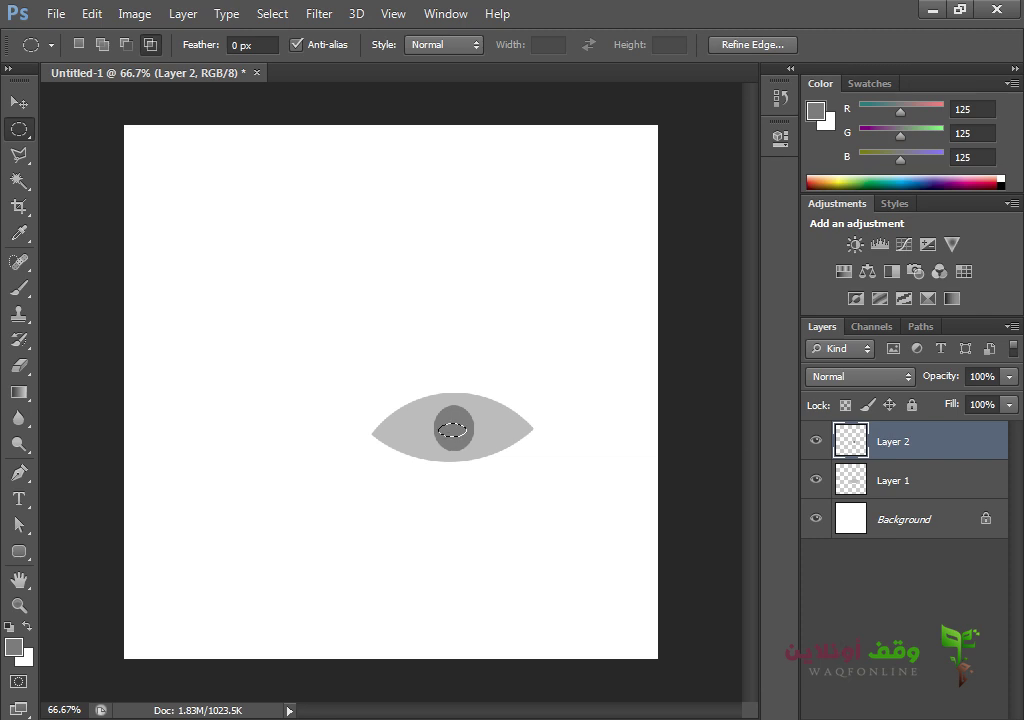
pyautogui.hotkey('ctrl', 'shift', 'alt', 'n')
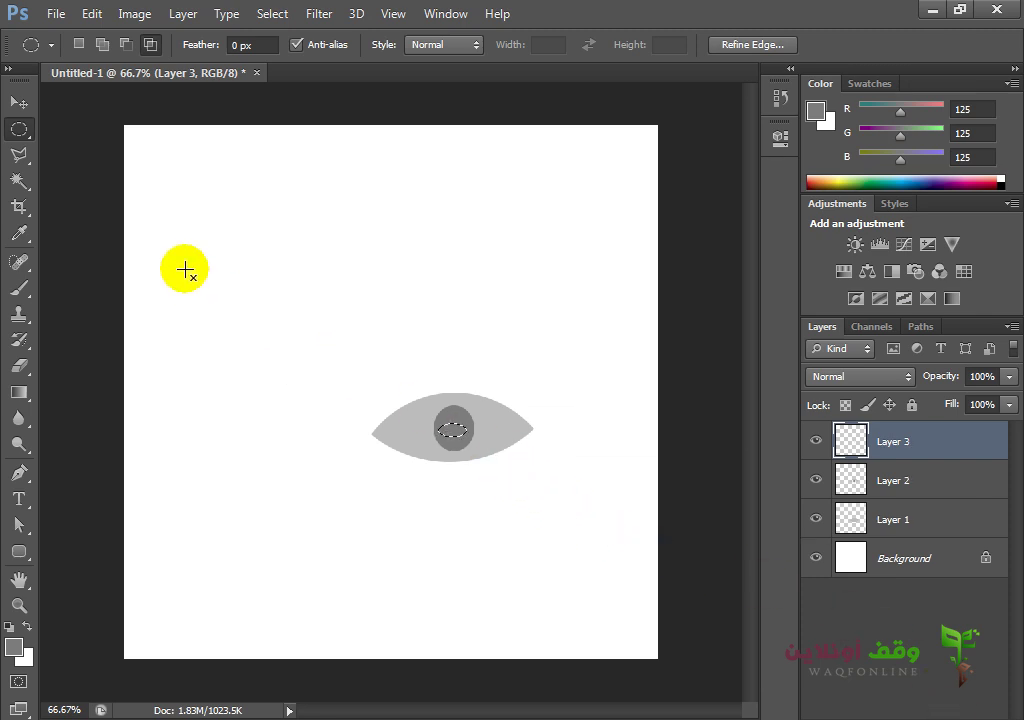
pyautogui.click(22, 648)
pyautogui.click(443, 318)
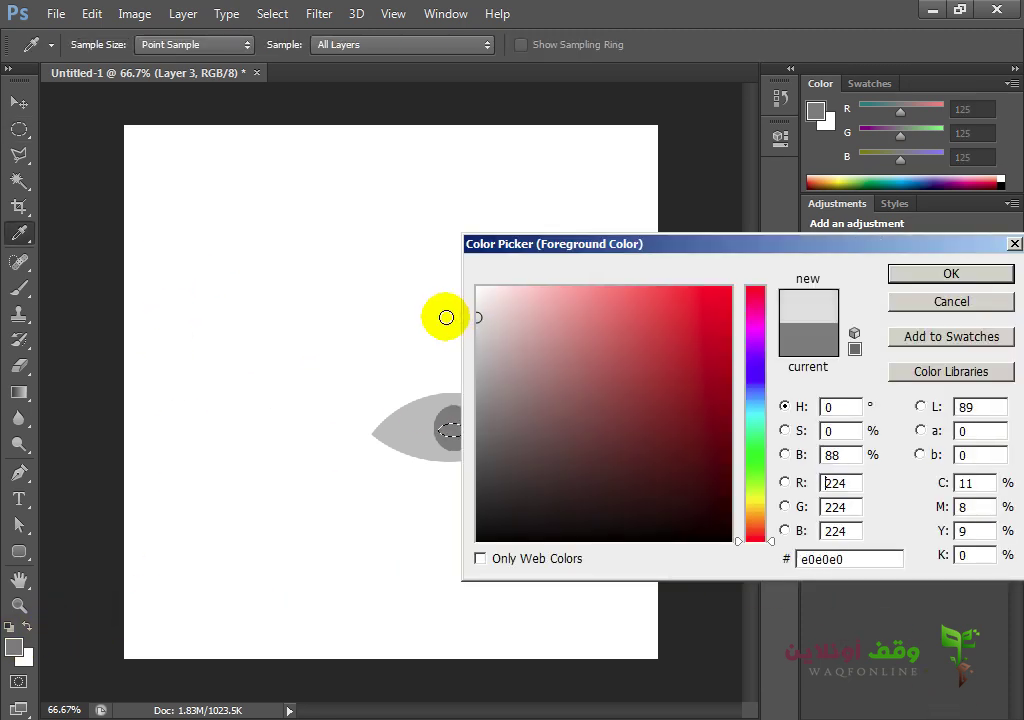
pyautogui.click(443, 309)
pyautogui.click(946, 277)
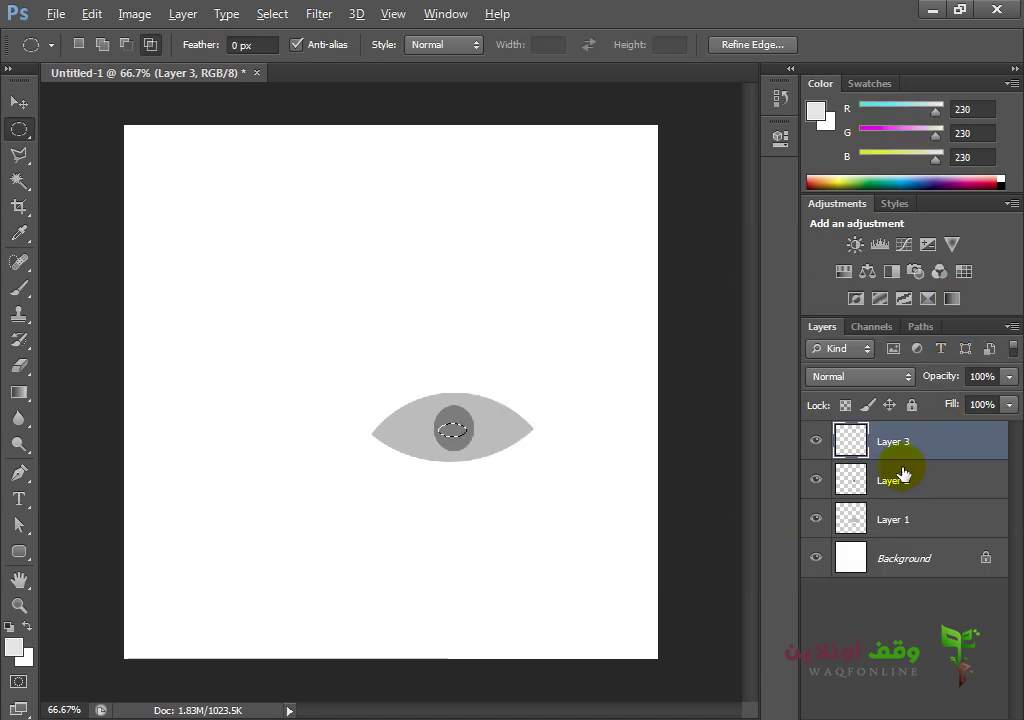
pyautogui.hotkey('alt', 'BackSpace')
pyautogui.hotkey('ctrl', 'd')
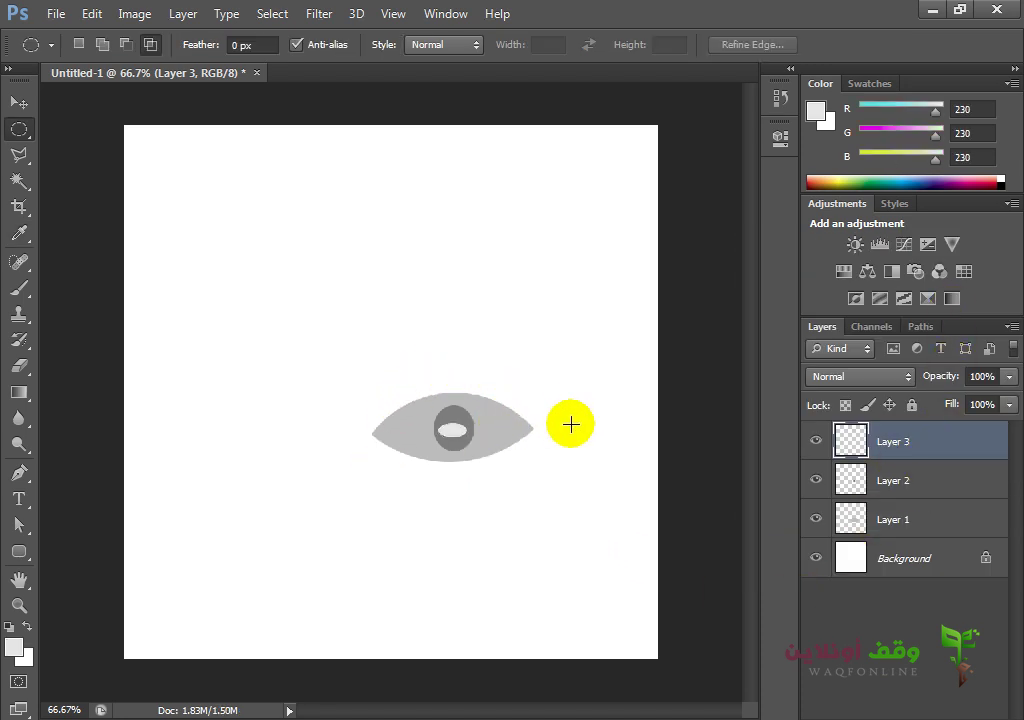
# Select Layers 1–3 together and drag them to the trash, leaving only the Background
pyautogui.keyDown('shift'); pyautogui.click(897, 527); pyautogui.keyUp('shift')
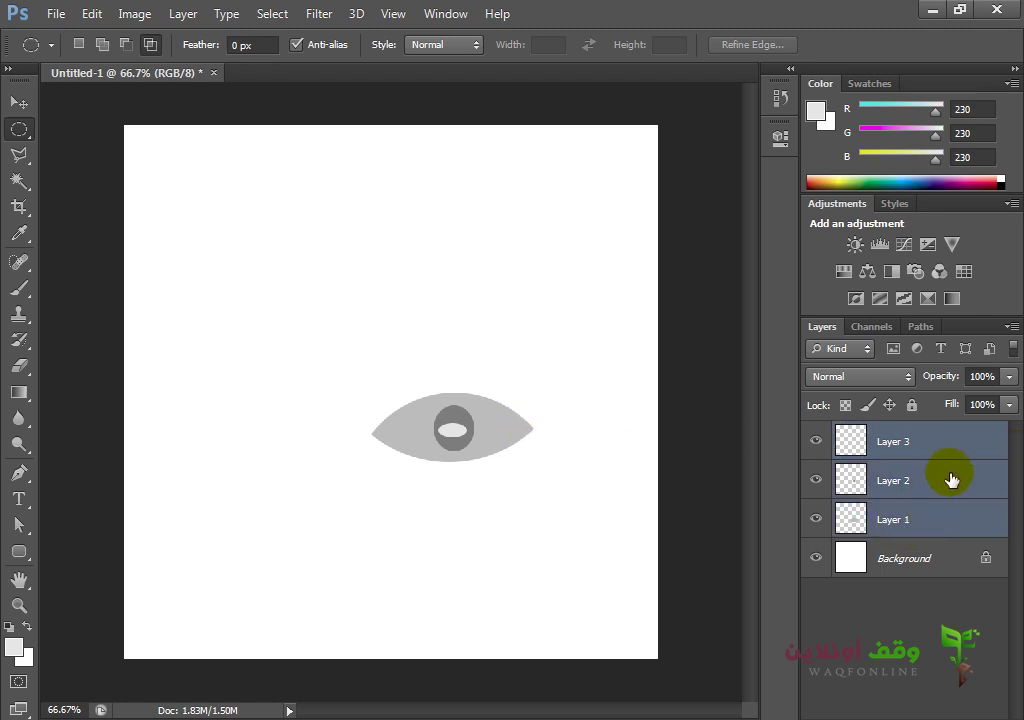
pyautogui.moveTo(951, 480); pyautogui.dragTo(1000, 712)
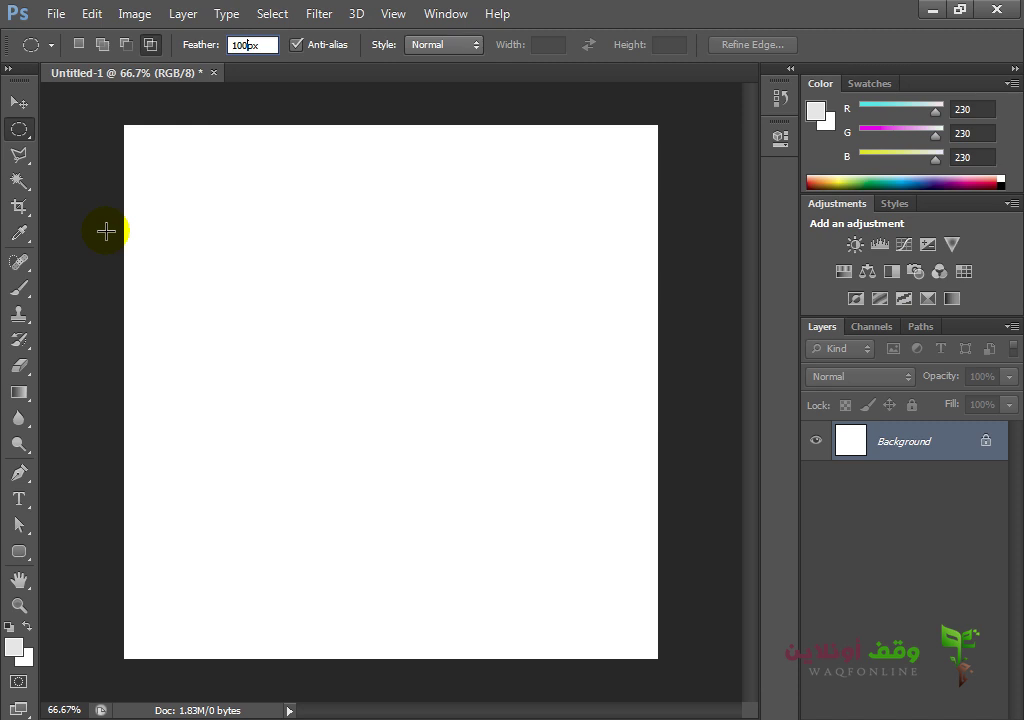
# Fill a large feathered oval with pure red (ff0000) on a new layer, then deselect
pyautogui.moveTo(549, 210); pyautogui.dragTo(212, 610)
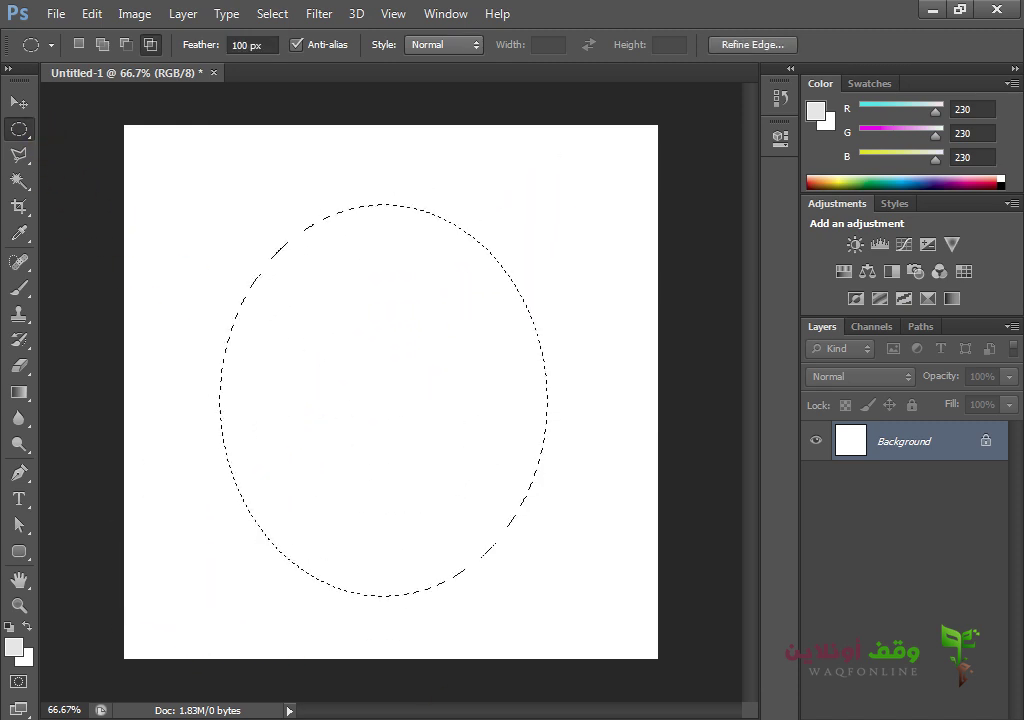
pyautogui.hotkey('ctrl', 'shift', 'alt', 'n')
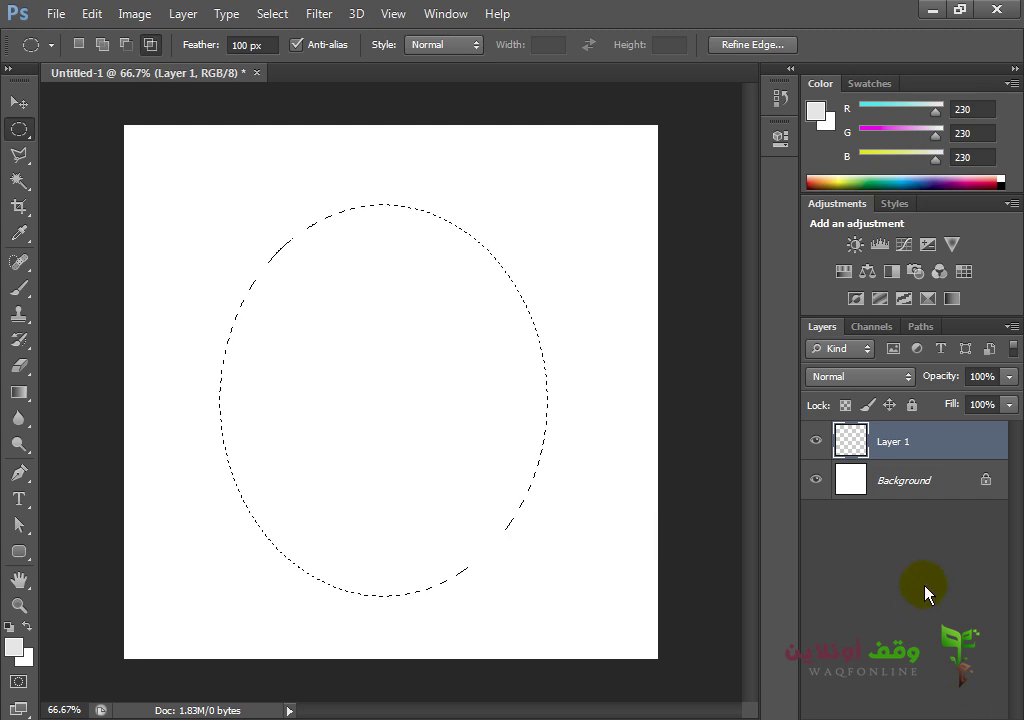
pyautogui.click(15, 648)
pyautogui.moveTo(658, 372); pyautogui.dragTo(731, 287)
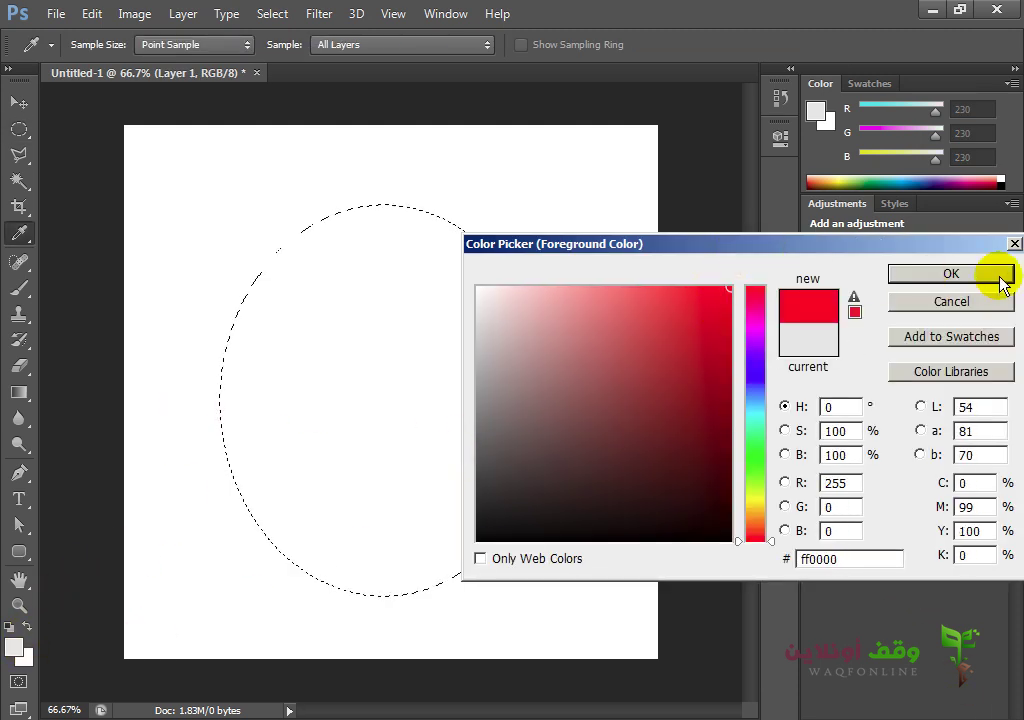
pyautogui.click(1001, 278)
pyautogui.hotkey('alt', 'BackSpace')
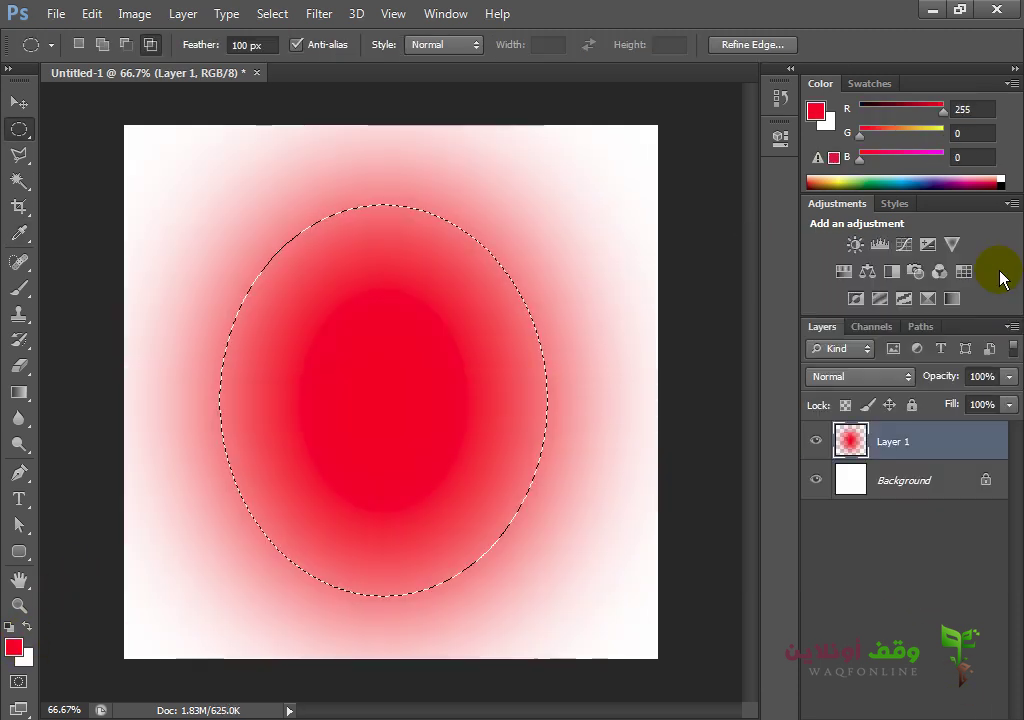
pyautogui.hotkey('ctrl', 'd')
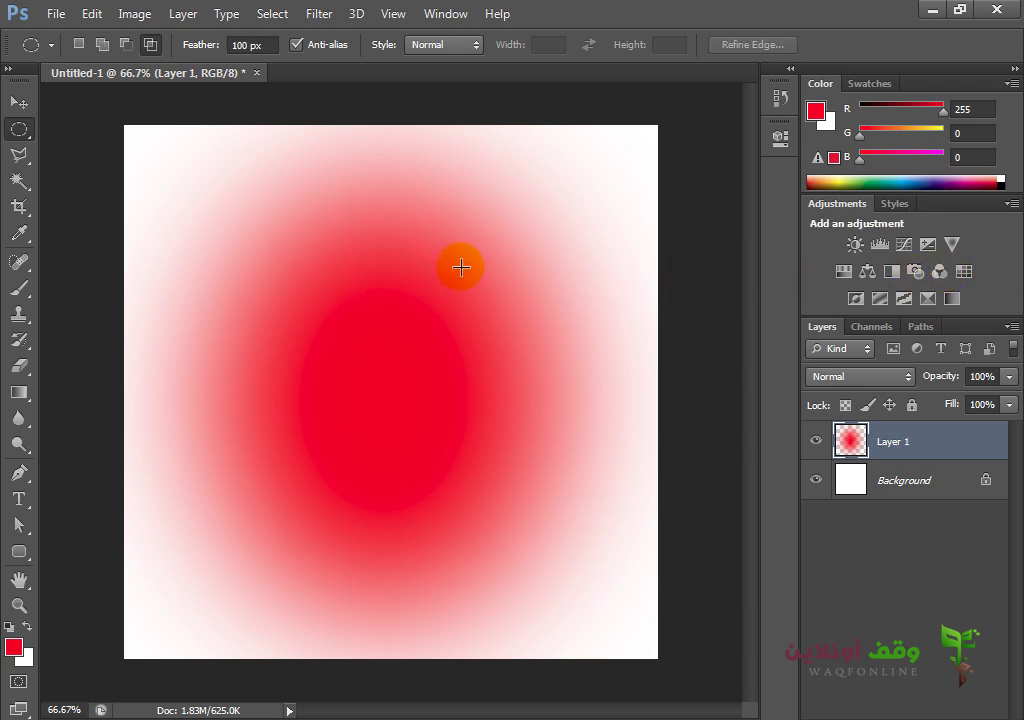
# Zoom in to inspect the oval's soft feathered edge, then zoom back out
pyautogui.click(509, 248)
pyautogui.click(411, 350)
pyautogui.keyDown('alt'); pyautogui.click(500, 359); pyautogui.keyUp('alt')
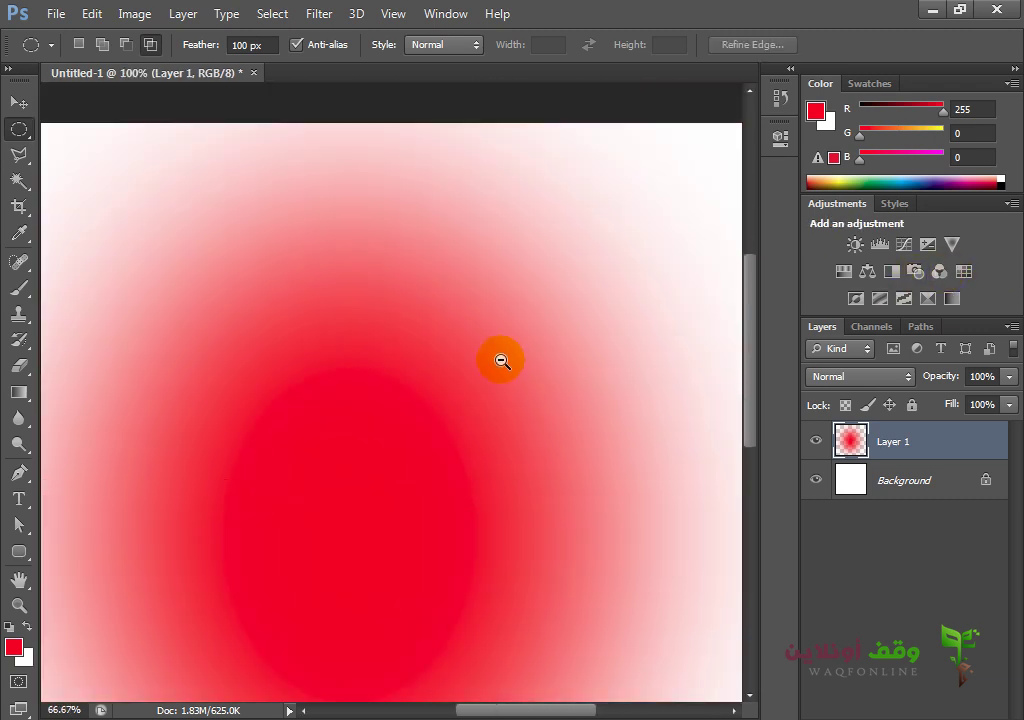
pyautogui.hotkey('ctrl', '-')
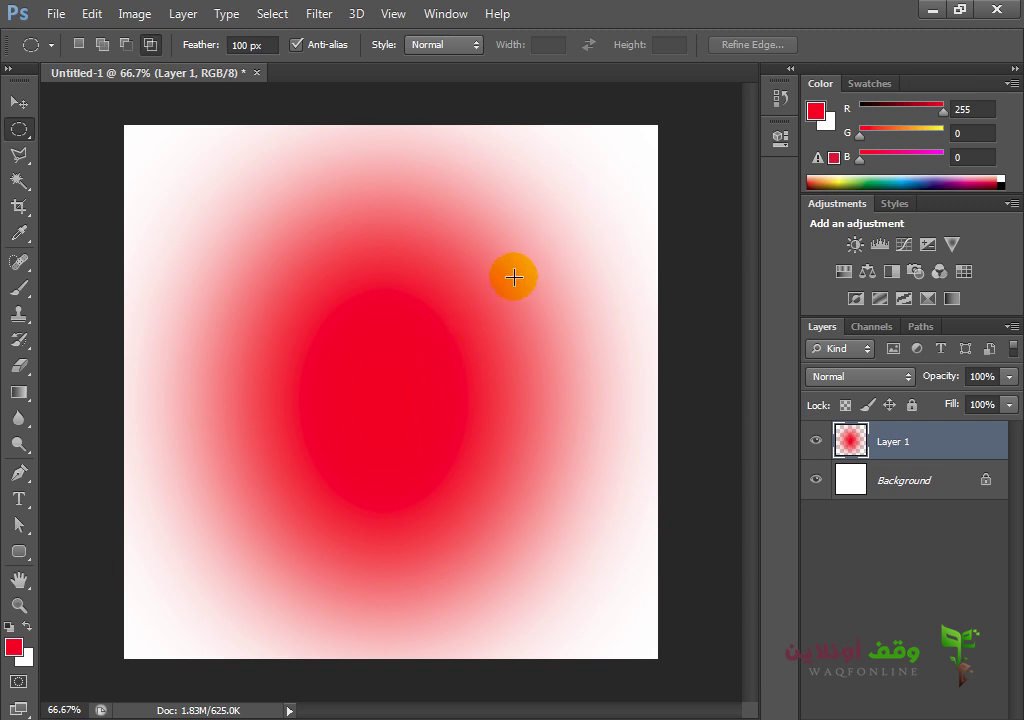
# Add a new layer below the red oval and fill it with black
pyautogui.click(903, 476)
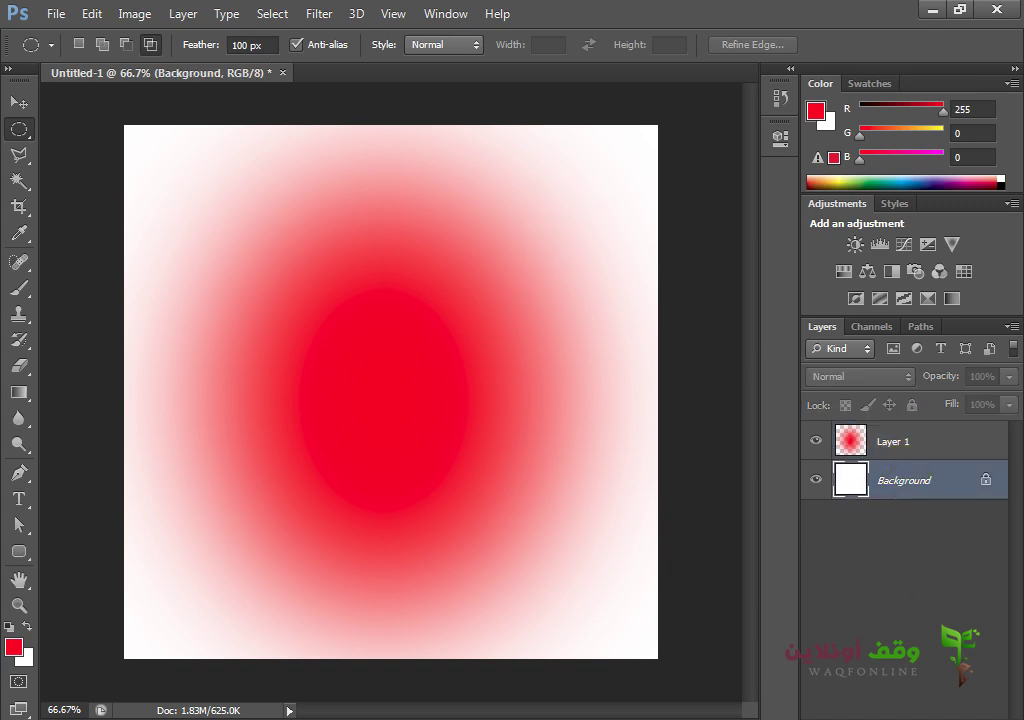
pyautogui.hotkey('ctrl', 'shift', 'alt', 'n')
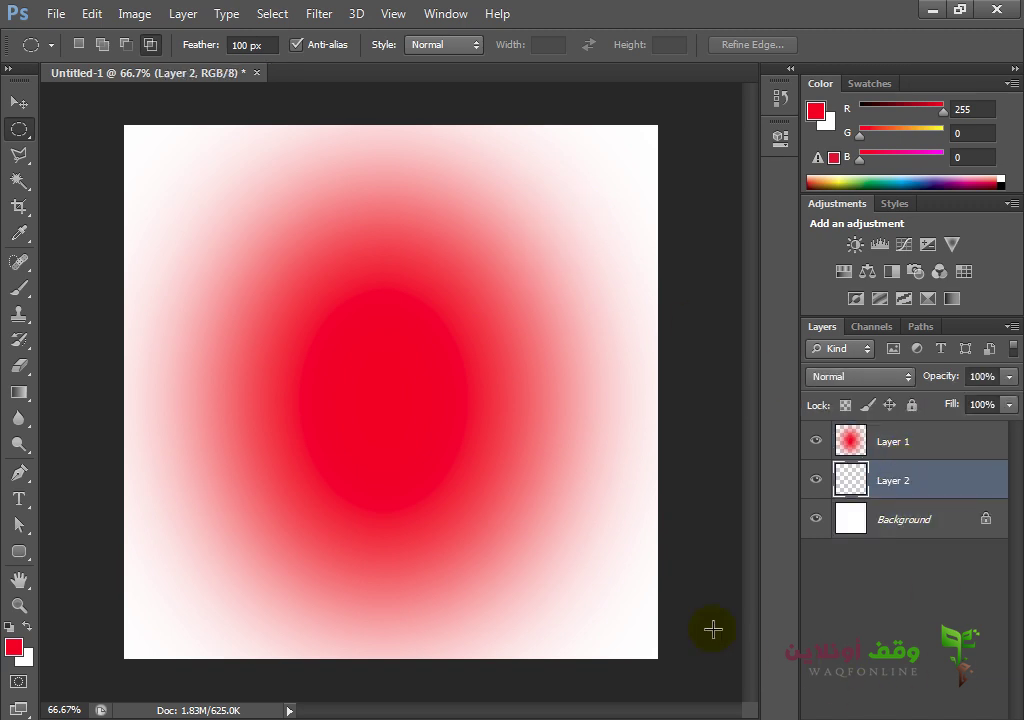
pyautogui.click(23, 658)
pyautogui.click(478, 538)
pyautogui.click(978, 272)
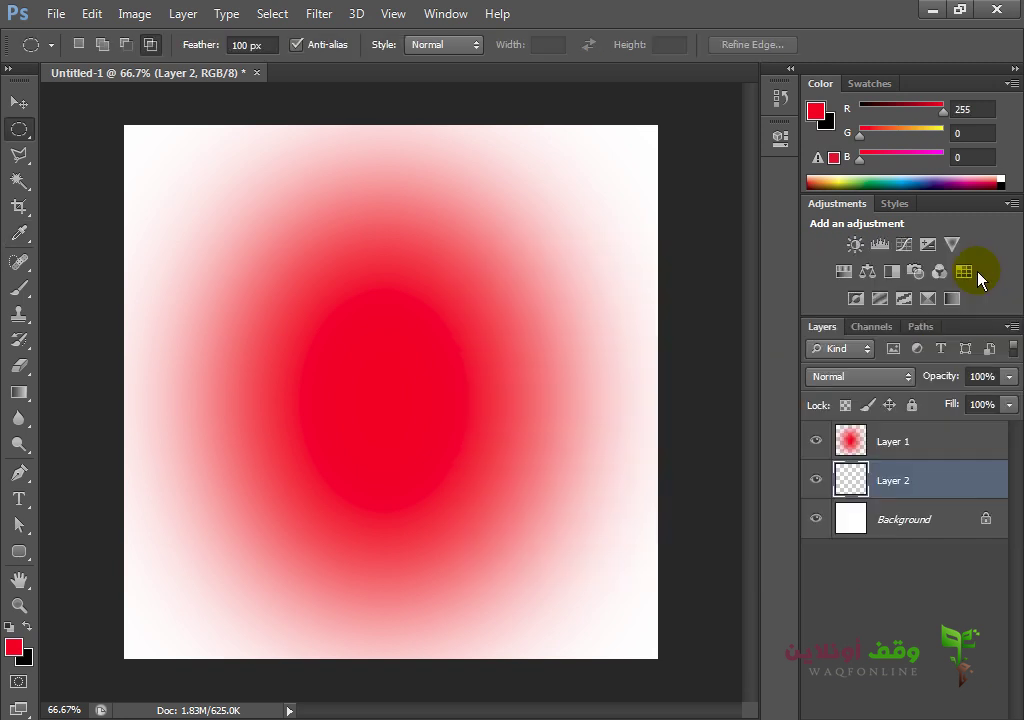
pyautogui.hotkey('alt', 'BackSpace')
pyautogui.hotkey('ctrl', 'z')
pyautogui.hotkey('ctrl', 'BackSpace')
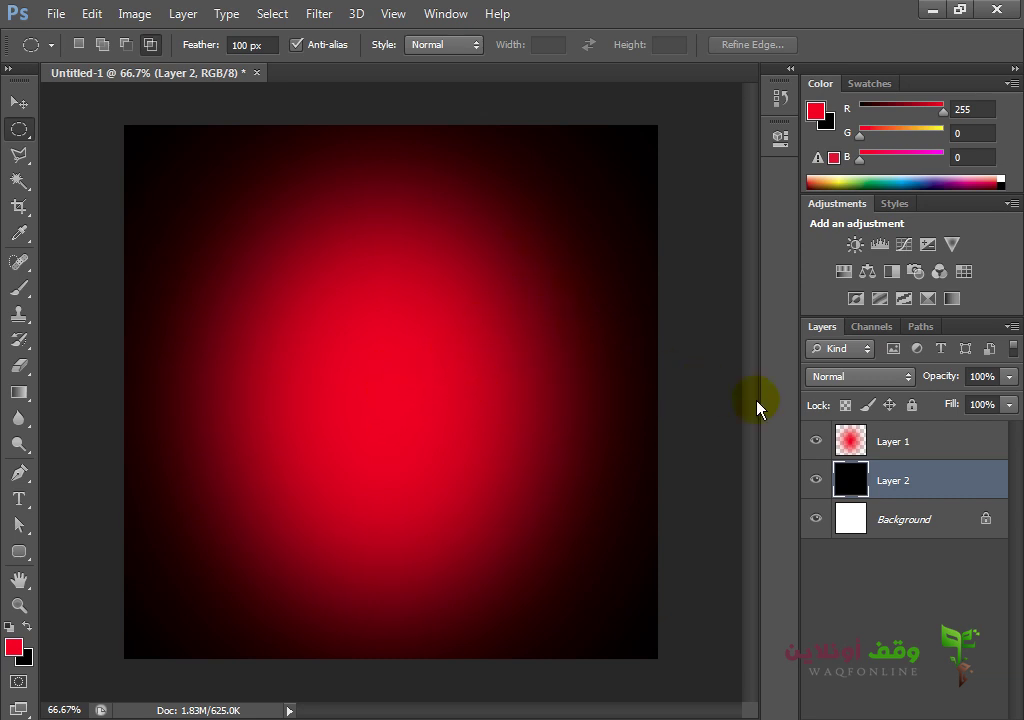
# Set the background colour to a medium grey and fill Layer 2 with it
pyautogui.click(24, 662)
pyautogui.click(533, 443)
pyautogui.click(478, 424)
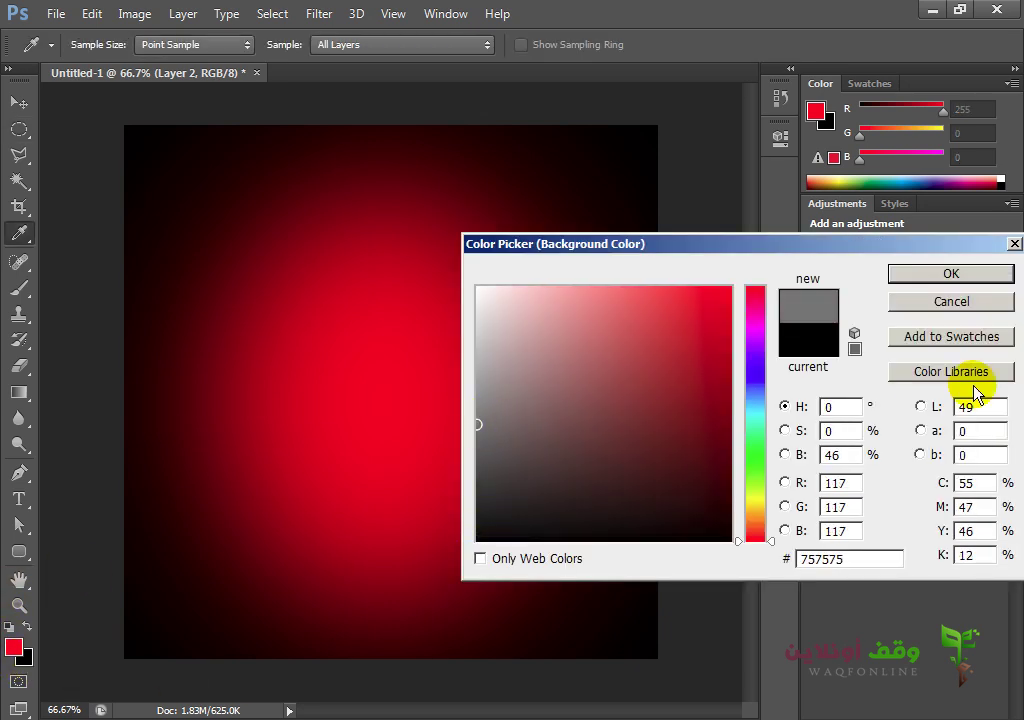
pyautogui.click(950, 276)
pyautogui.press('m')
pyautogui.hotkey('alt', 'BackSpace')
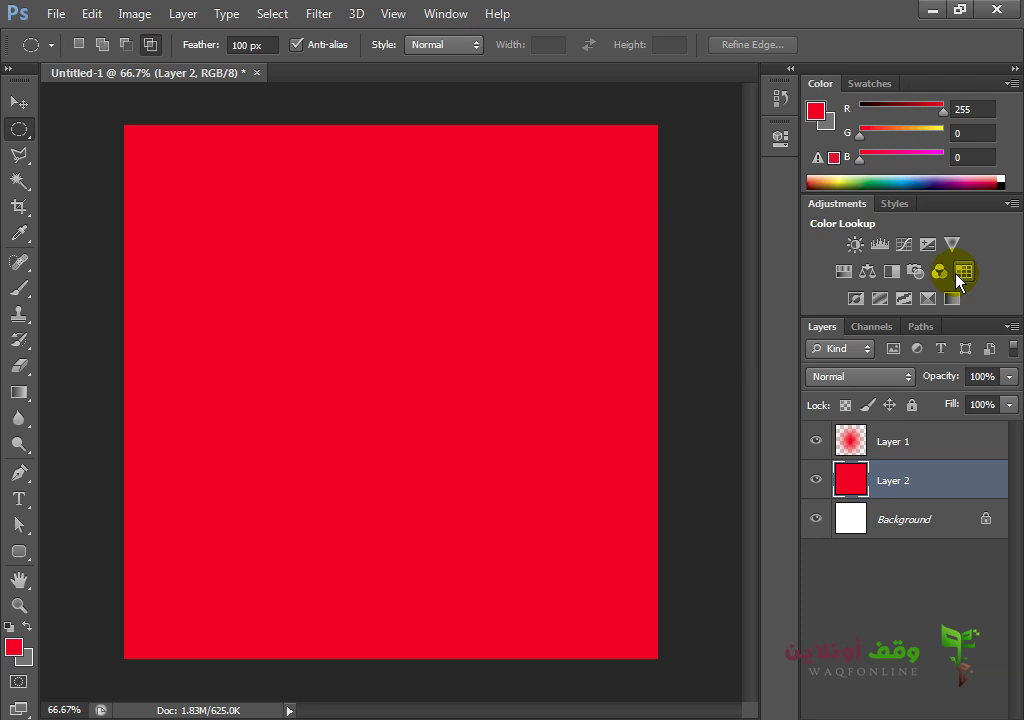
pyautogui.hotkey('ctrl', 'BackSpace')
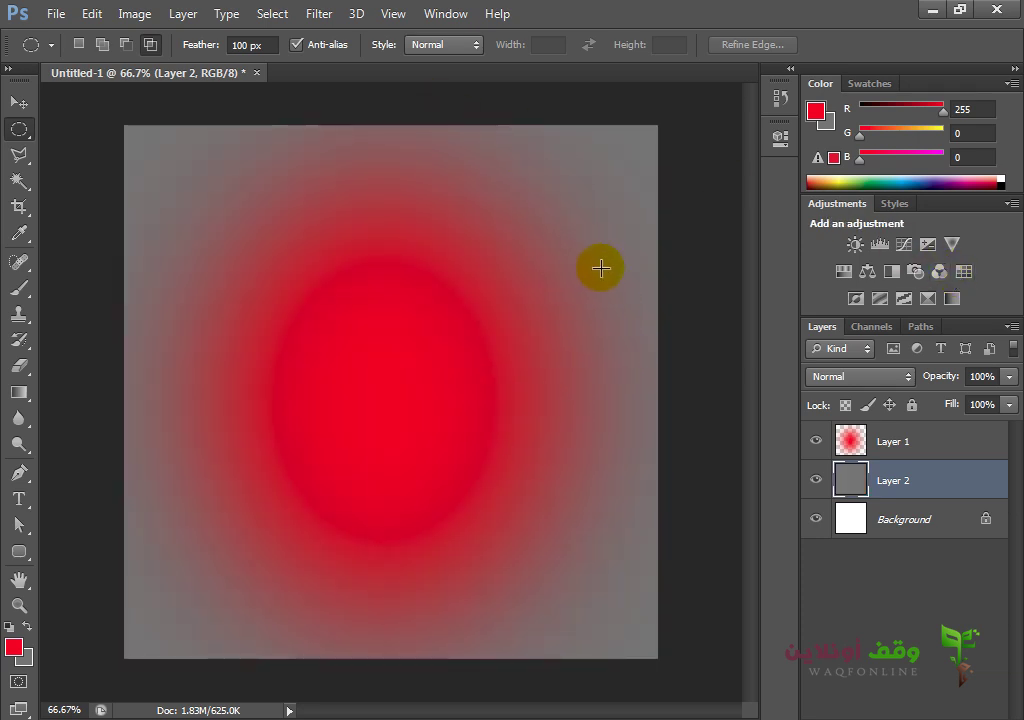
# Darken the background colour to 333333 and refill Layer 2 with it
pyautogui.click(24, 659)
pyautogui.moveTo(530, 466); pyautogui.dragTo(446, 487)
pyautogui.click(935, 279)
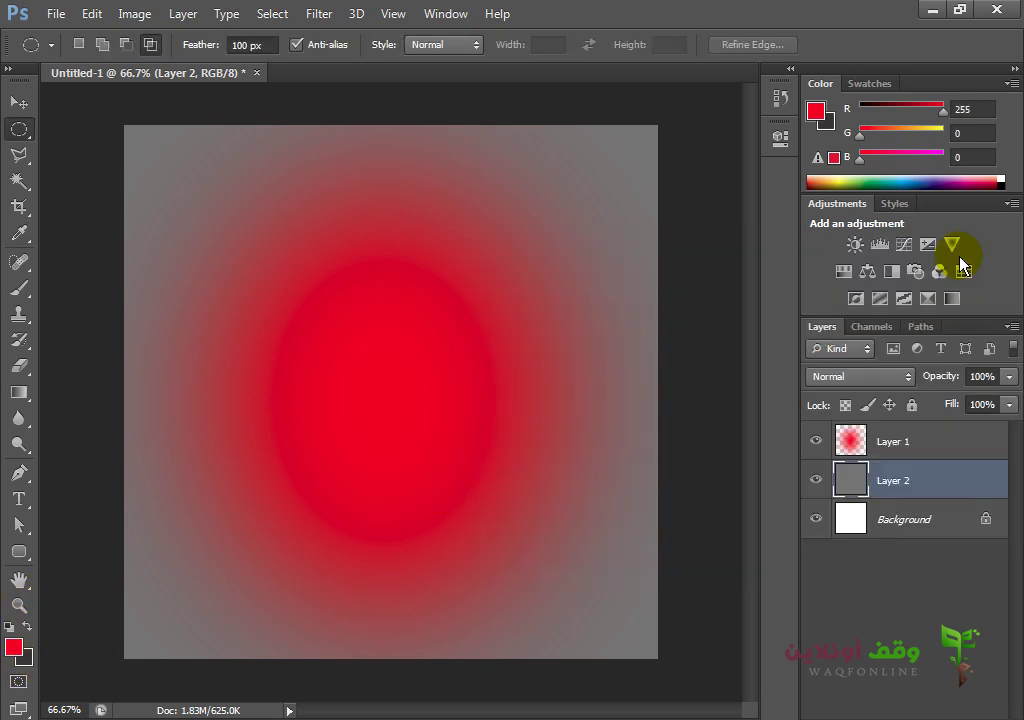
pyautogui.hotkey('ctrl', 'BackSpace')
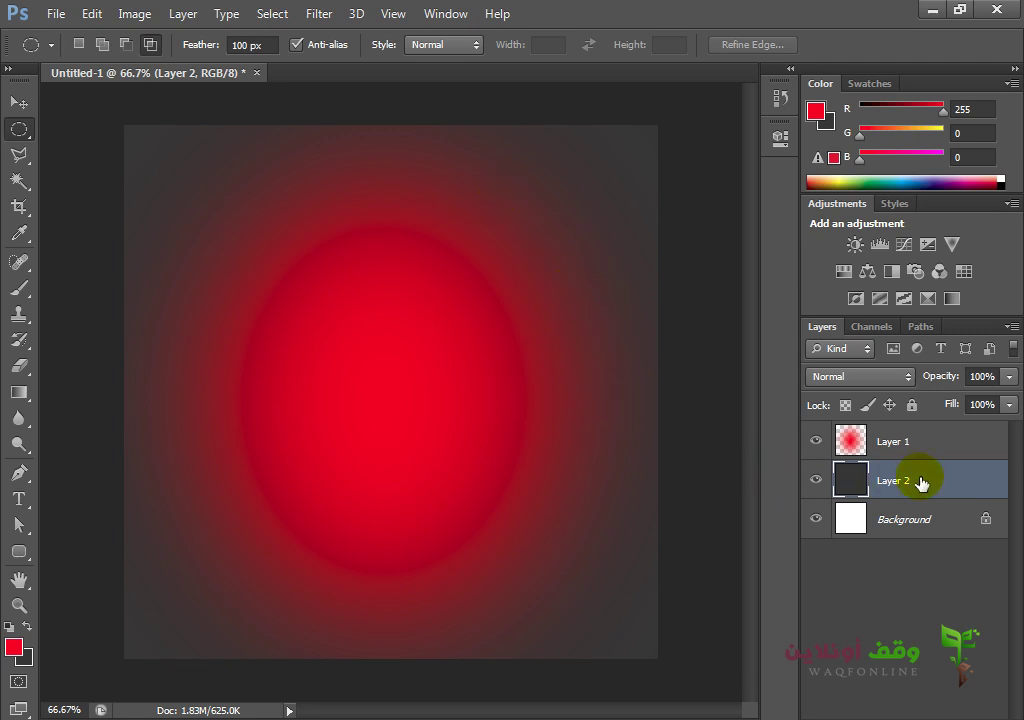
# Shrink the red ellipse on Layer 1 to 75%, then delete Layer 1
pyautogui.click(915, 443)
pyautogui.hotkey('ctrl', 't')
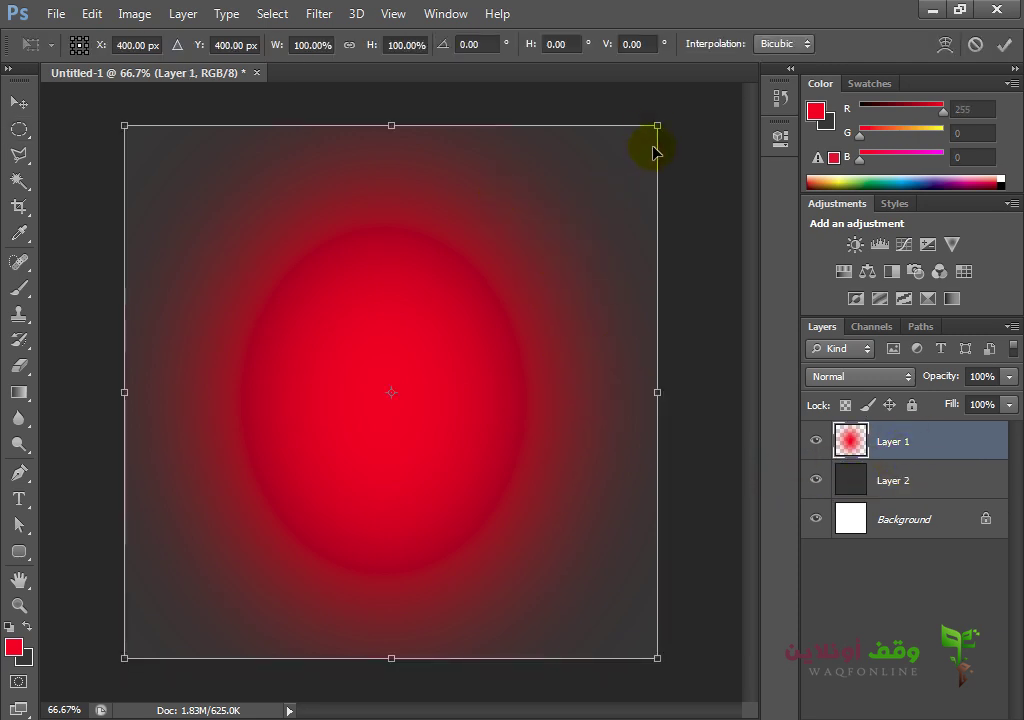
pyautogui.moveTo(652, 148); pyautogui.dragTo(555, 171)
pyautogui.press('Return')
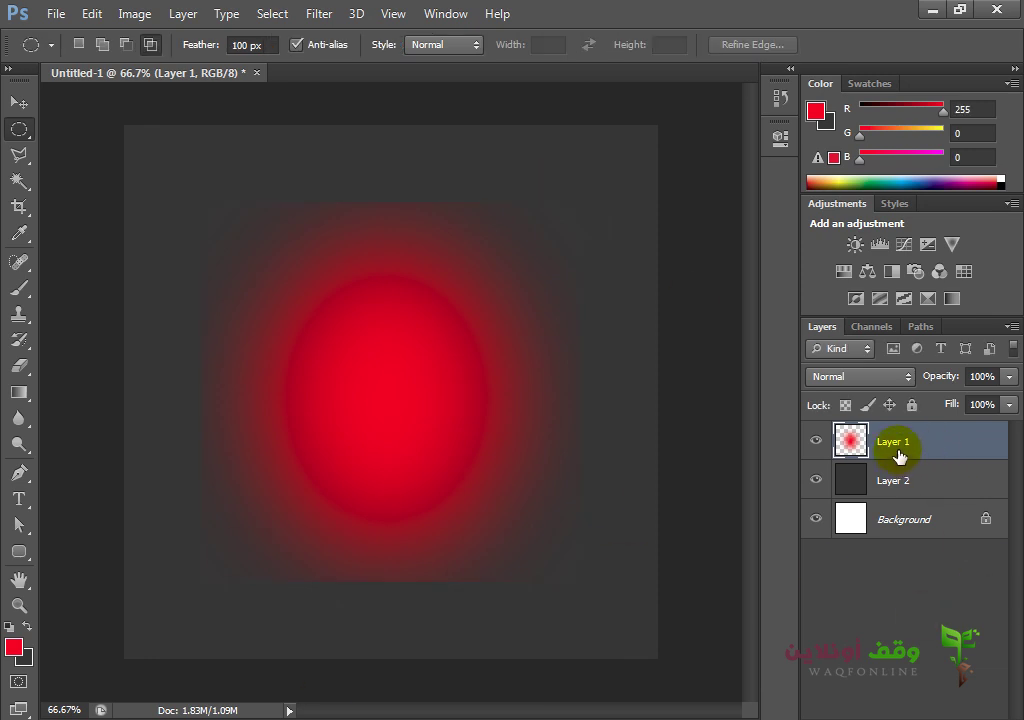
pyautogui.moveTo(907, 450); pyautogui.dragTo(985, 712)
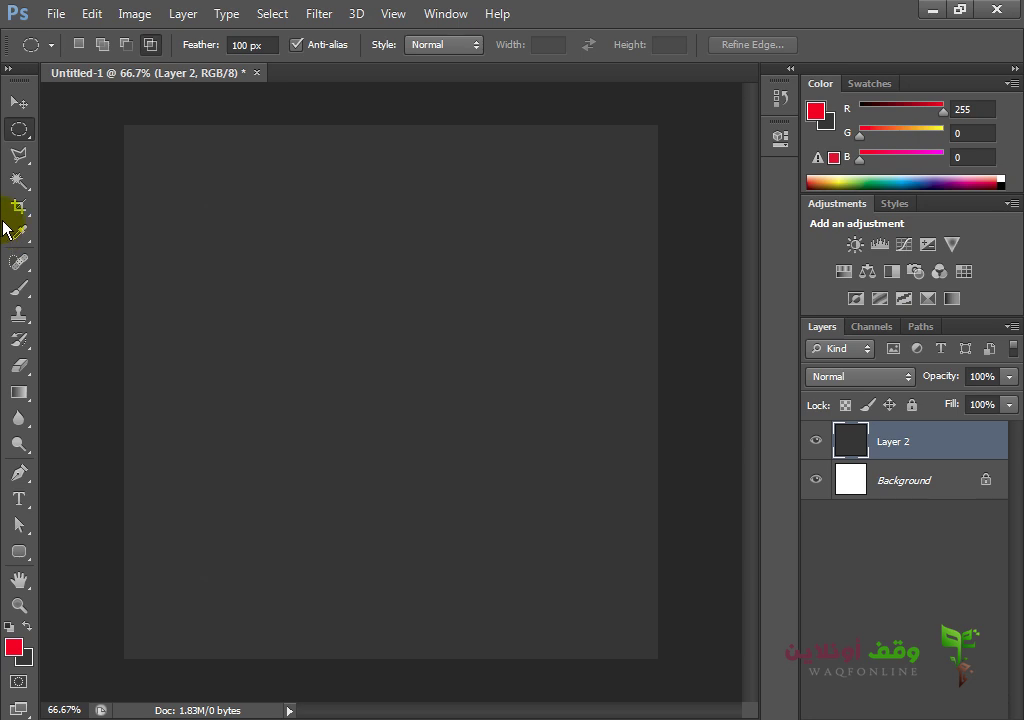
# With feather 0, draw a solid red circle near the canvas centre on a new layer
pyautogui.doubleClick(249, 43)
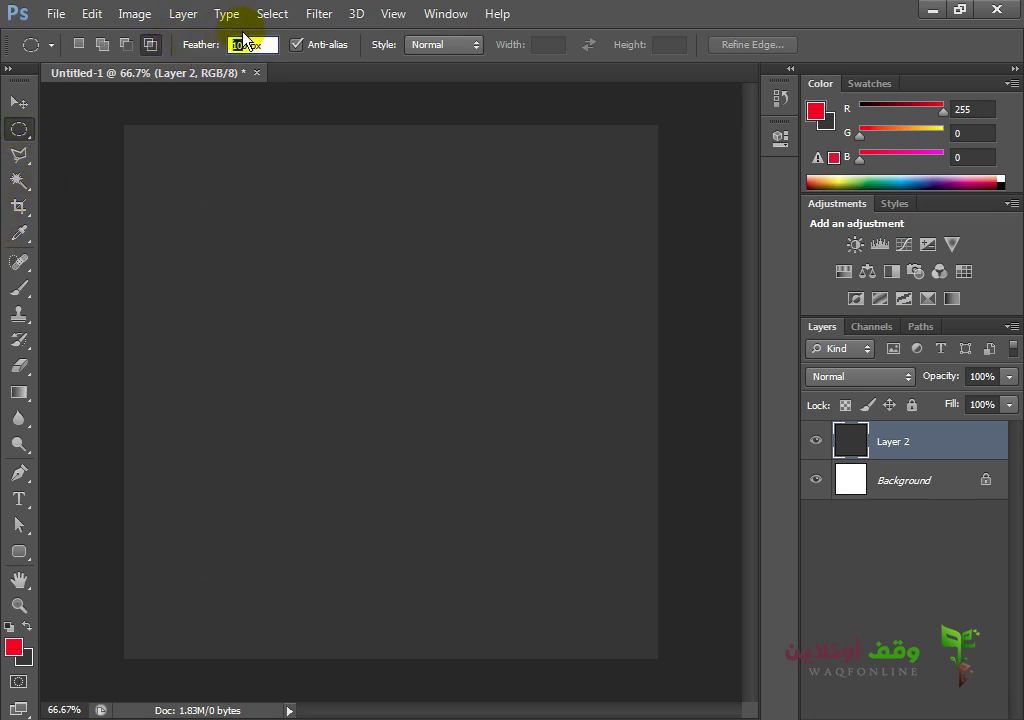
pyautogui.write('0')
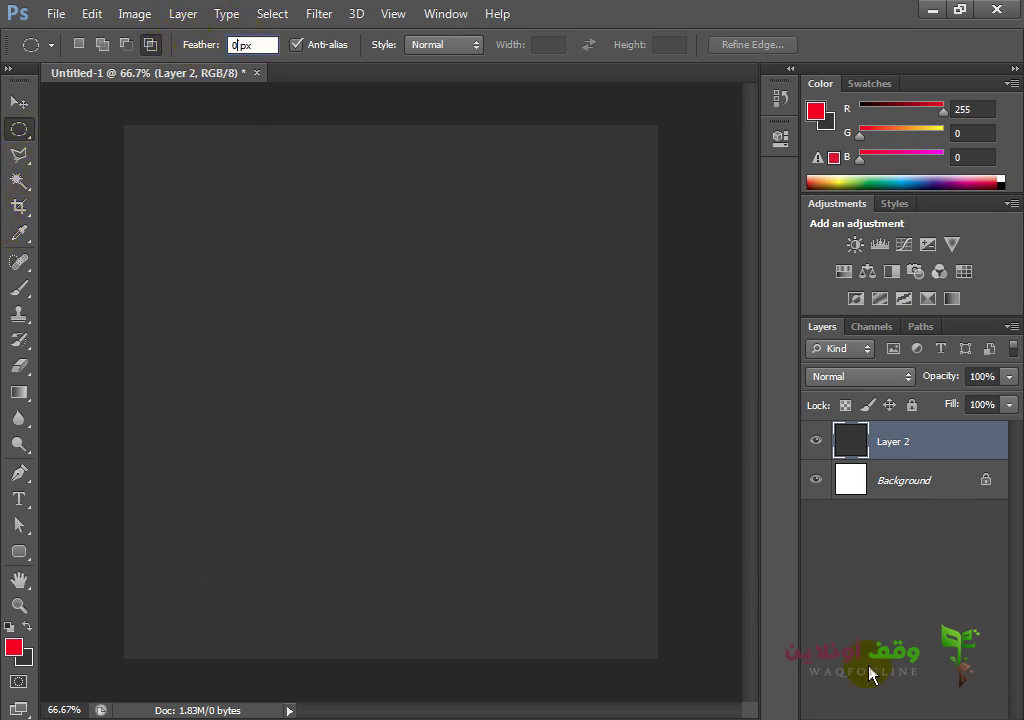
pyautogui.hotkey('ctrl', 'shift', 'alt', 'n')
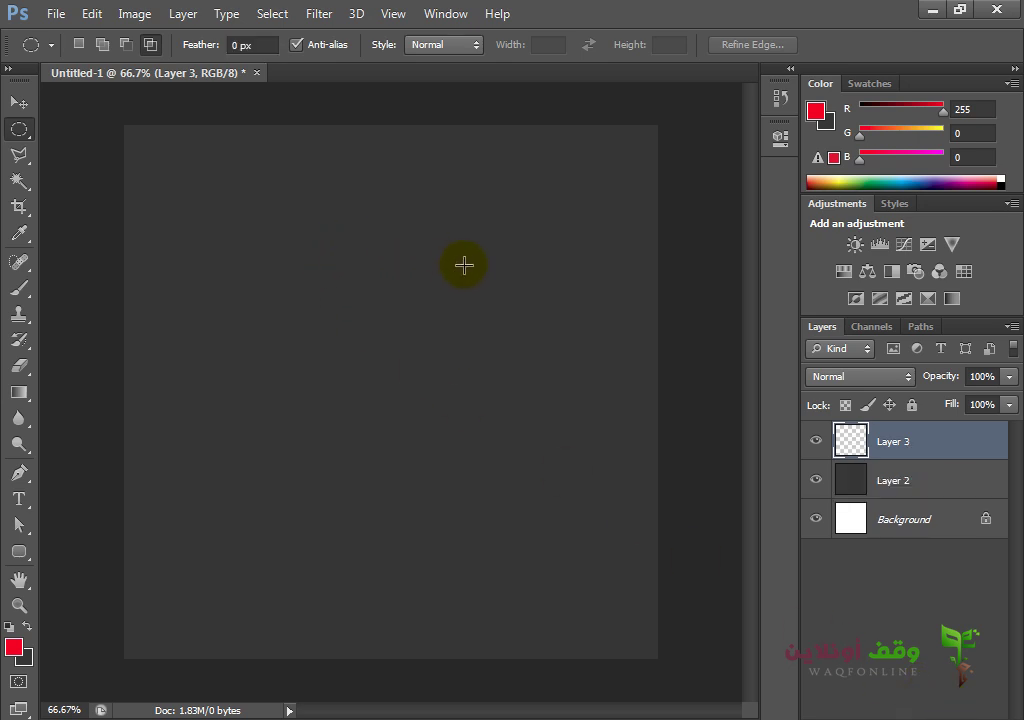
pyautogui.moveTo(464, 265); pyautogui.dragTo(296, 607)
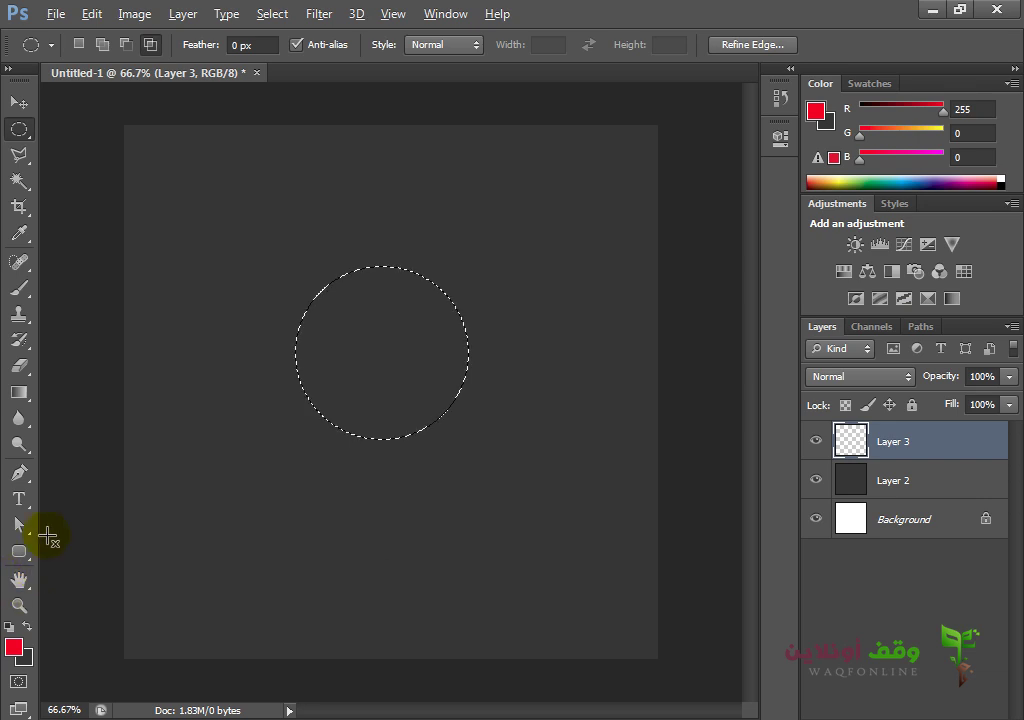
pyautogui.hotkey('alt', 'BackSpace')
pyautogui.hotkey('ctrl', 'd')
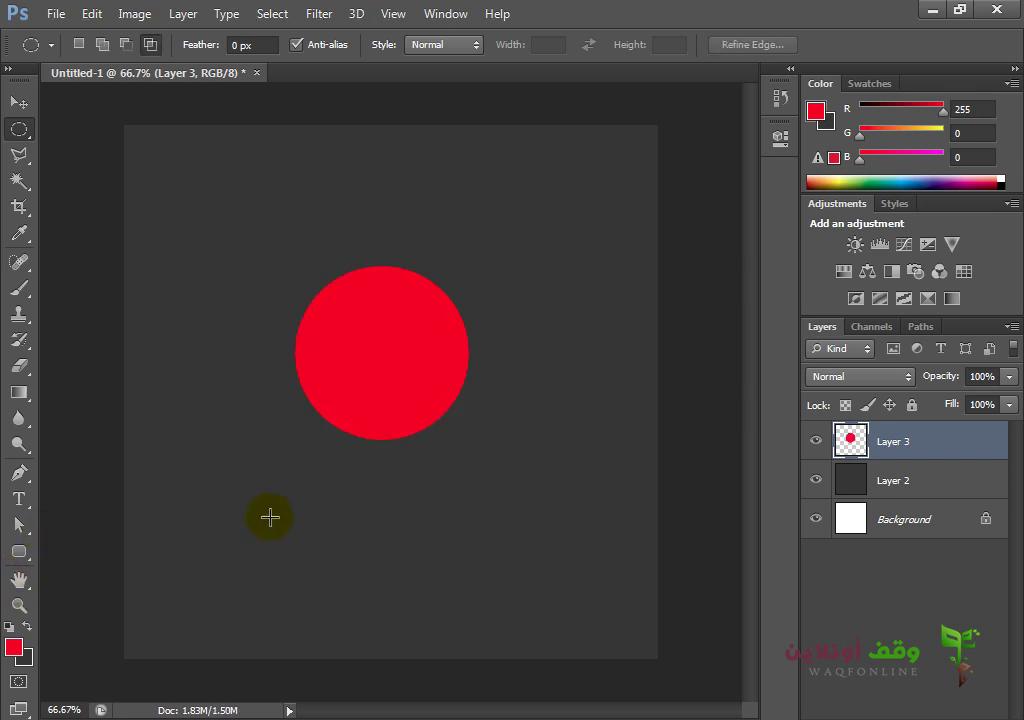
# Set the foreground colour to the lighter red ff4848
pyautogui.click(15, 651)
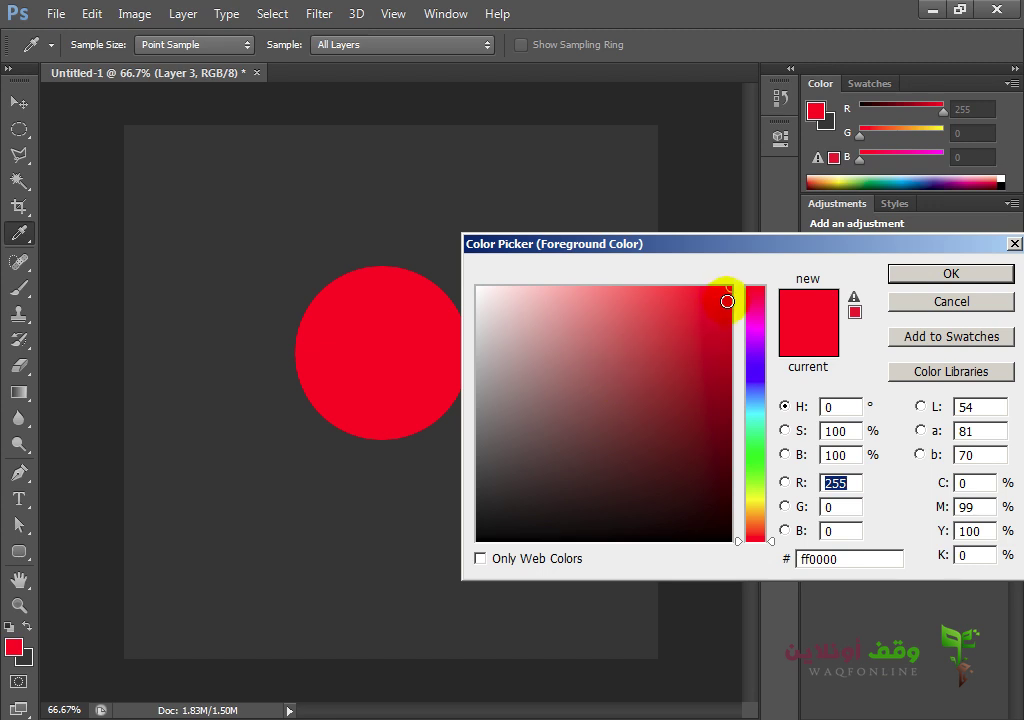
pyautogui.click(659, 286)
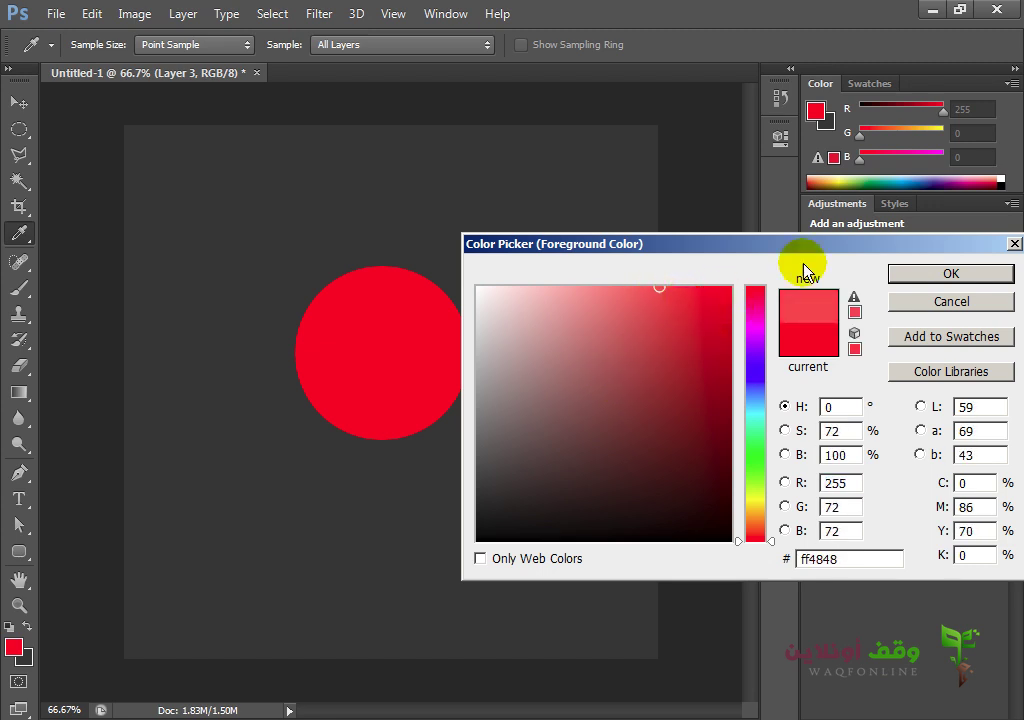
pyautogui.click(945, 273)
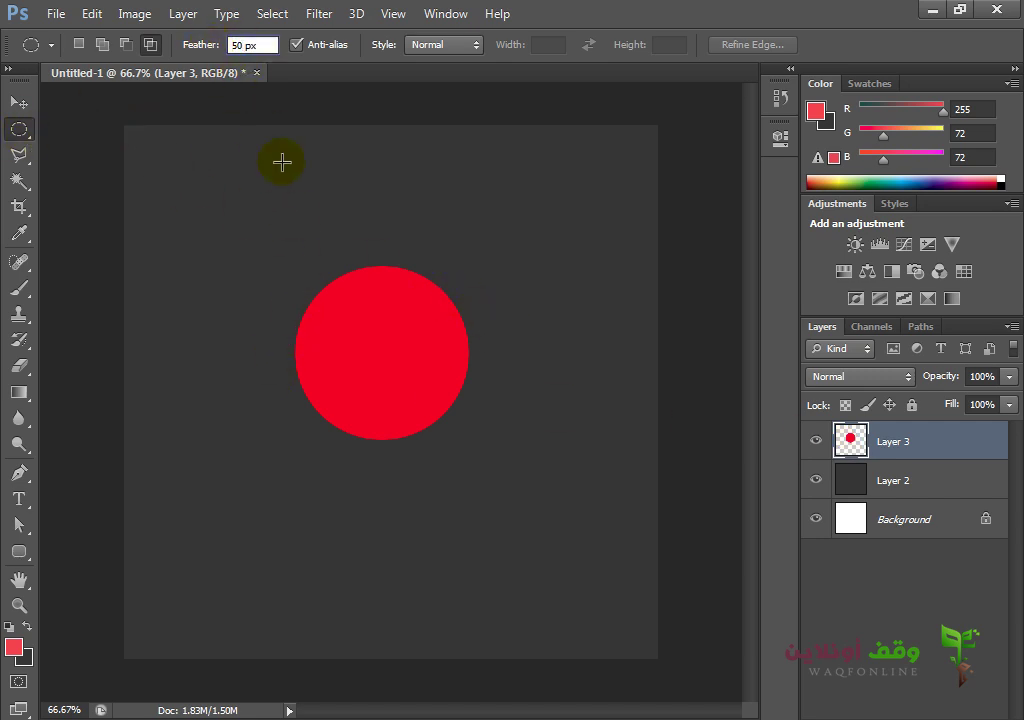
# Fill a 50 px feathered ellipse inside the red ball with lighter red on a new layer
pyautogui.moveTo(406, 292); pyautogui.dragTo(354, 342)
pyautogui.moveTo(329, 394)
pyautogui.mouseDown()
pyautogui.moveTo(354, 402)
pyautogui.moveTo(312, 412)
pyautogui.moveTo(321, 410)
pyautogui.mouseUp()
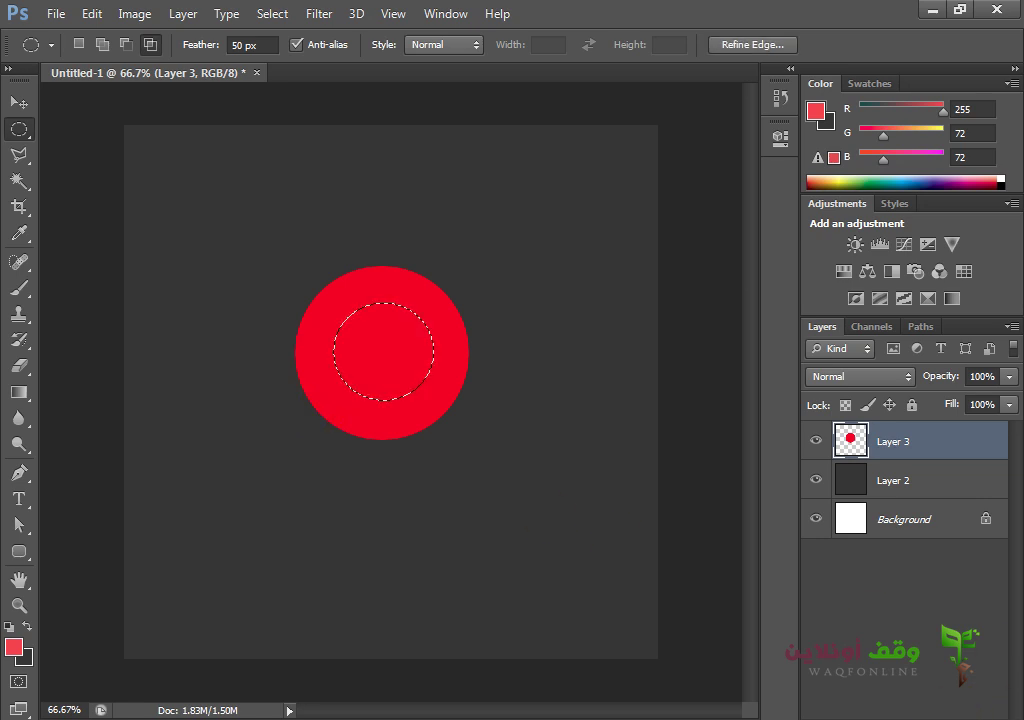
pyautogui.click(985, 718)
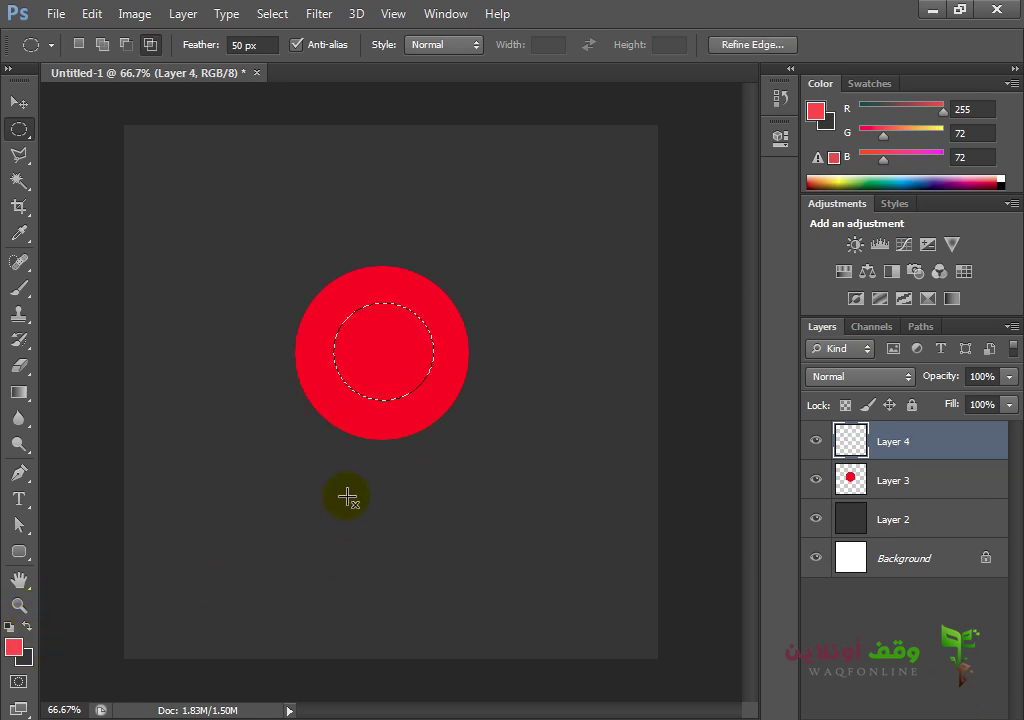
pyautogui.hotkey('alt', 'BackSpace')
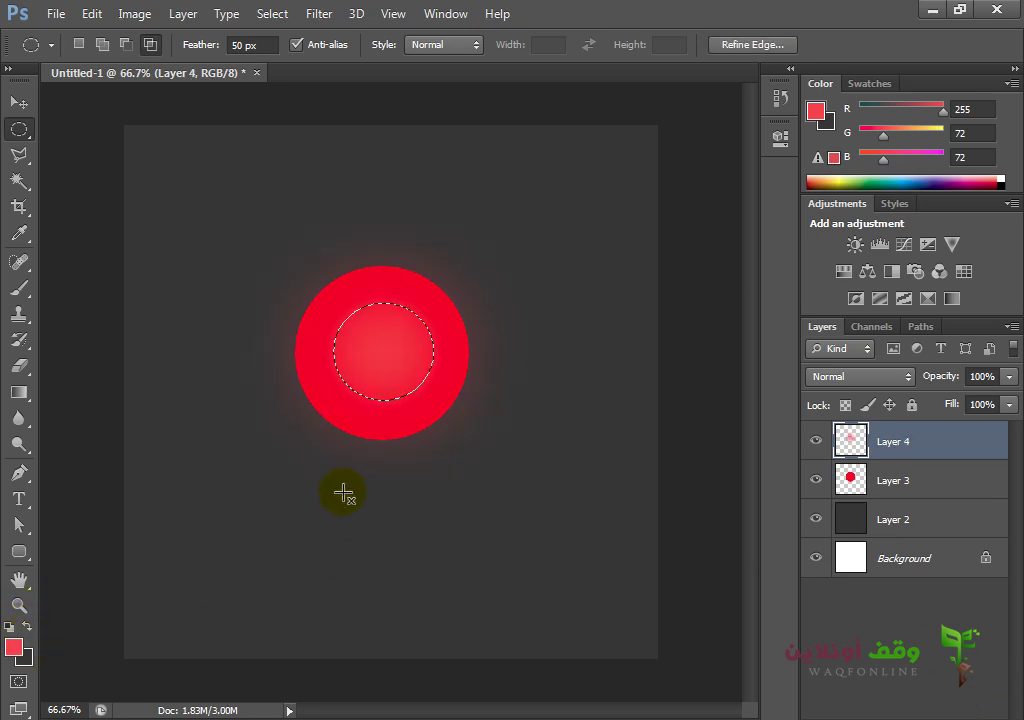
pyautogui.hotkey('ctrl', 'd')
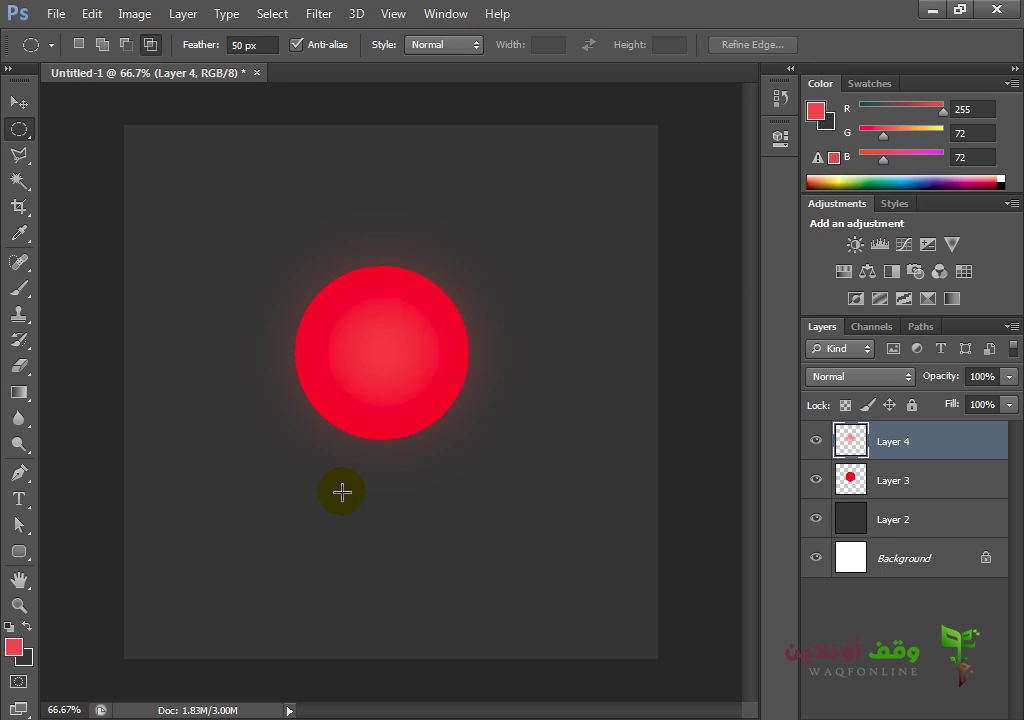
# Compare the glow by toggling its visibility, then duplicate Layer 4
pyautogui.click(816, 441)
pyautogui.click(816, 441)
pyautogui.click(816, 441)
pyautogui.click(816, 441)
pyautogui.moveTo(895, 453); pyautogui.dragTo(980, 710)
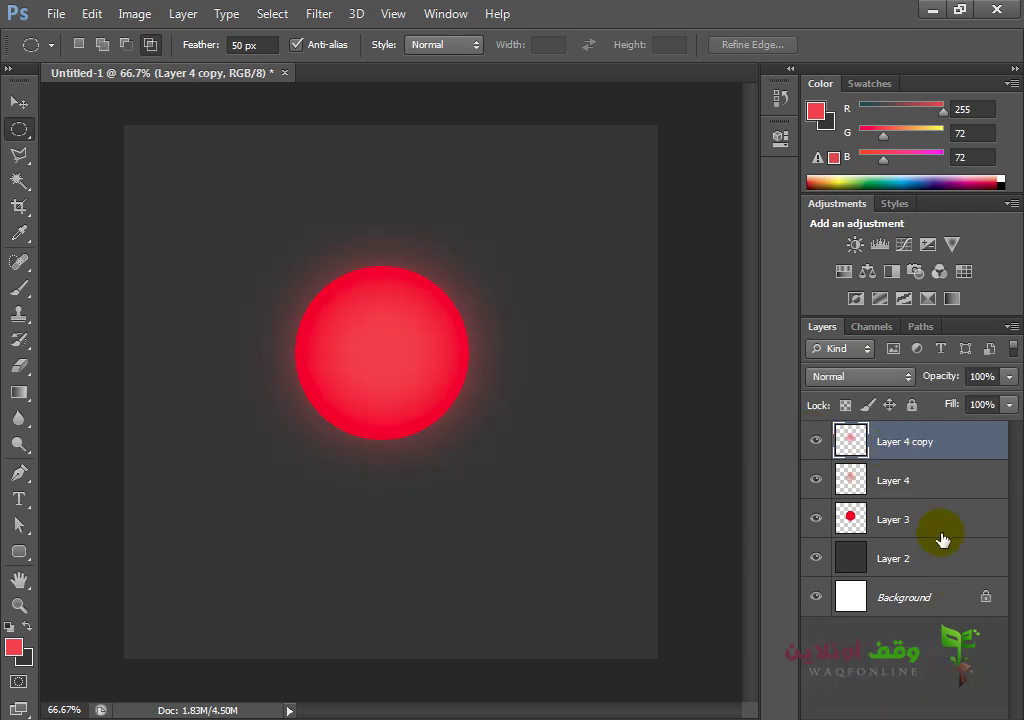
# Duplicate the glow layer once more and compare it by toggling visibility
pyautogui.moveTo(905, 443); pyautogui.dragTo(972, 712)
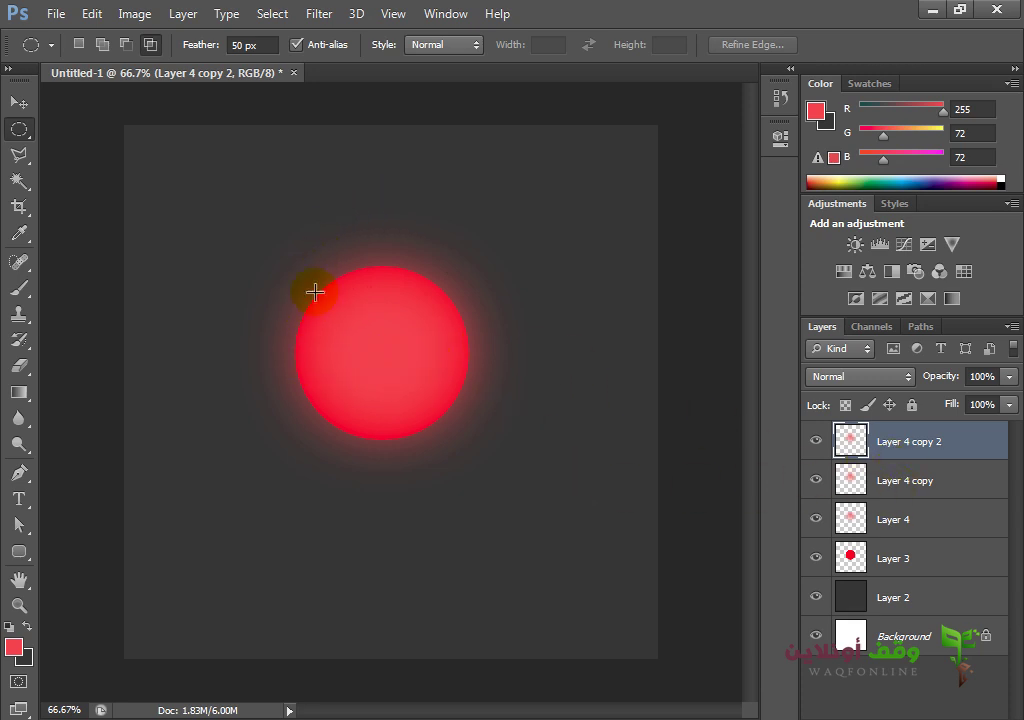
pyautogui.click(817, 442)
pyautogui.click(818, 443)
# Move the ball and glow layers together to the top-left, then minimize Photoshop
pyautogui.keyDown('shift'); pyautogui.click(912, 560); pyautogui.keyUp('shift')
pyautogui.press('v')
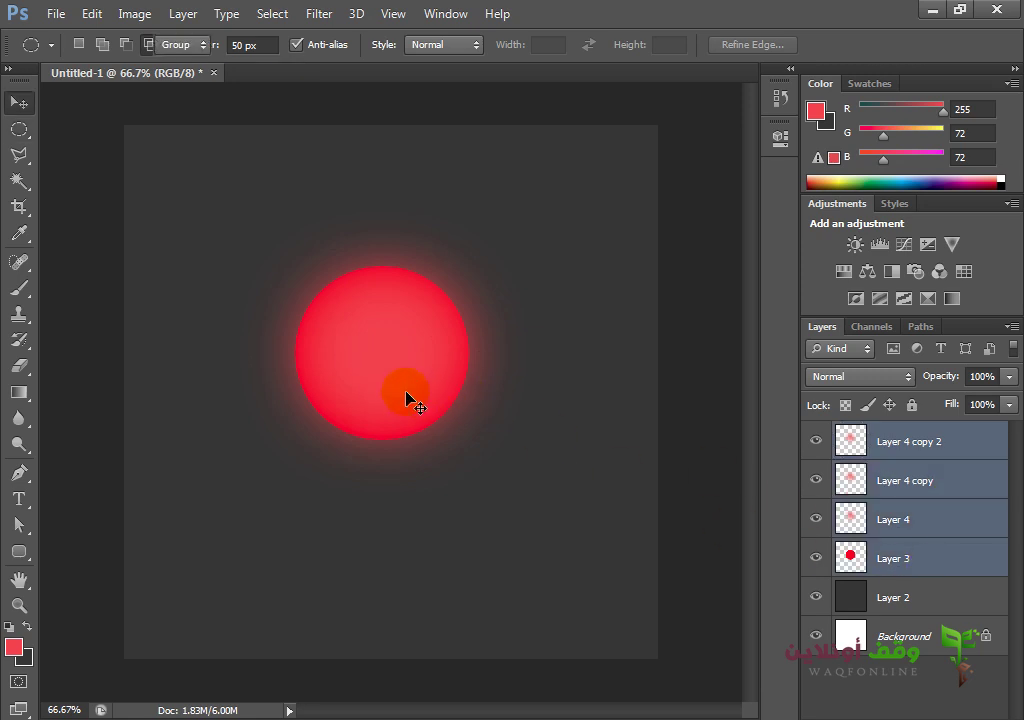
pyautogui.moveTo(407, 400); pyautogui.dragTo(277, 290)
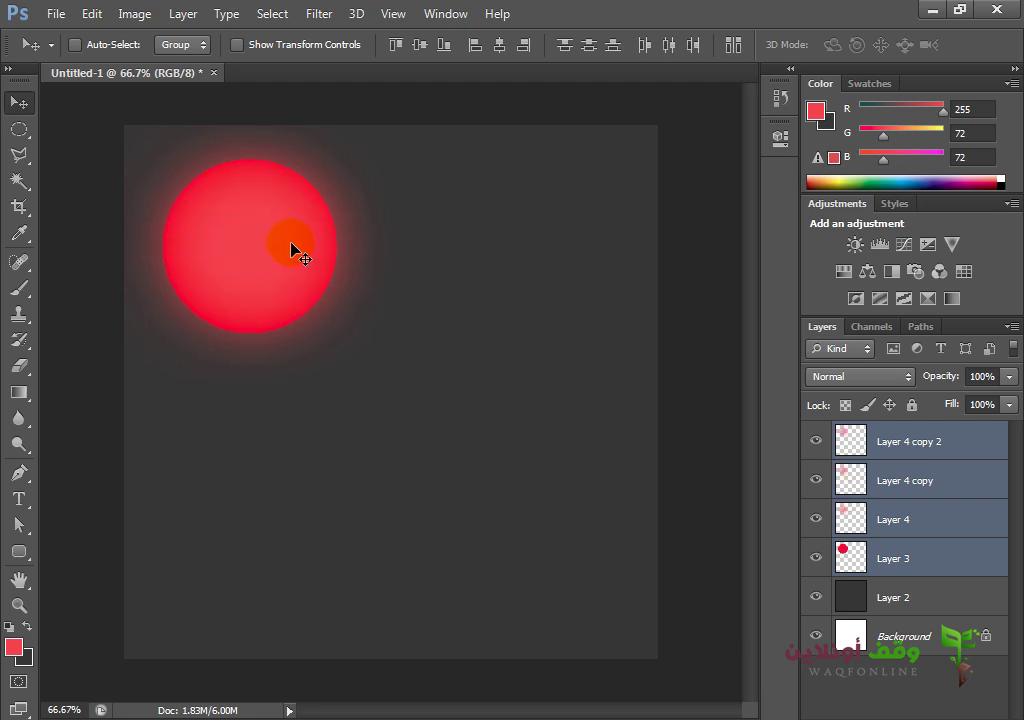
pyautogui.click(936, 11)
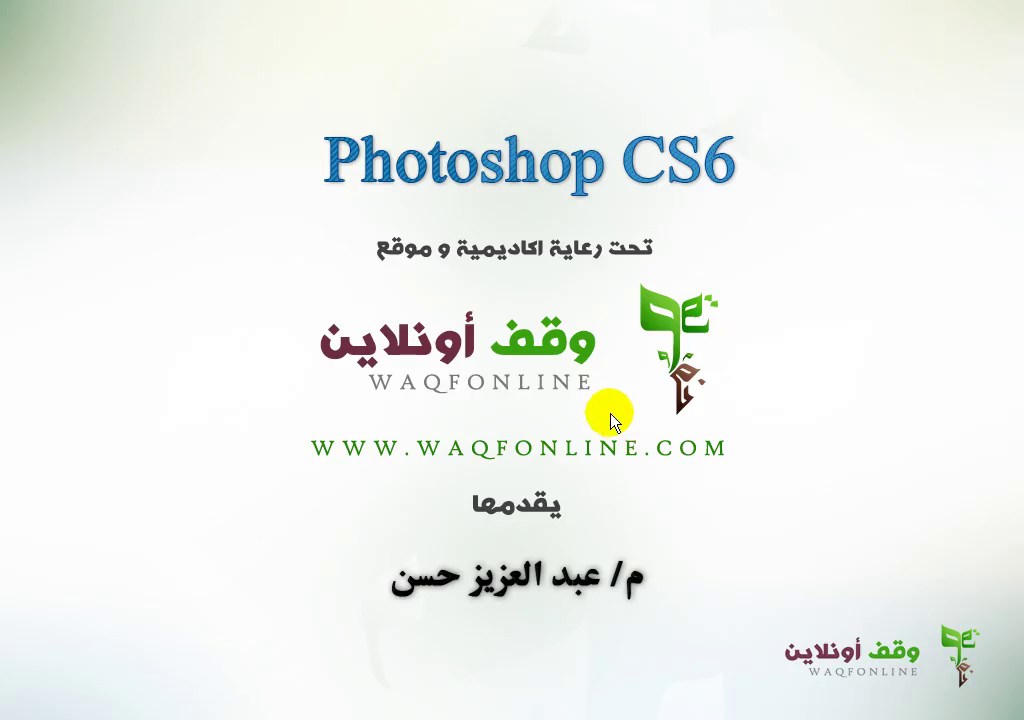